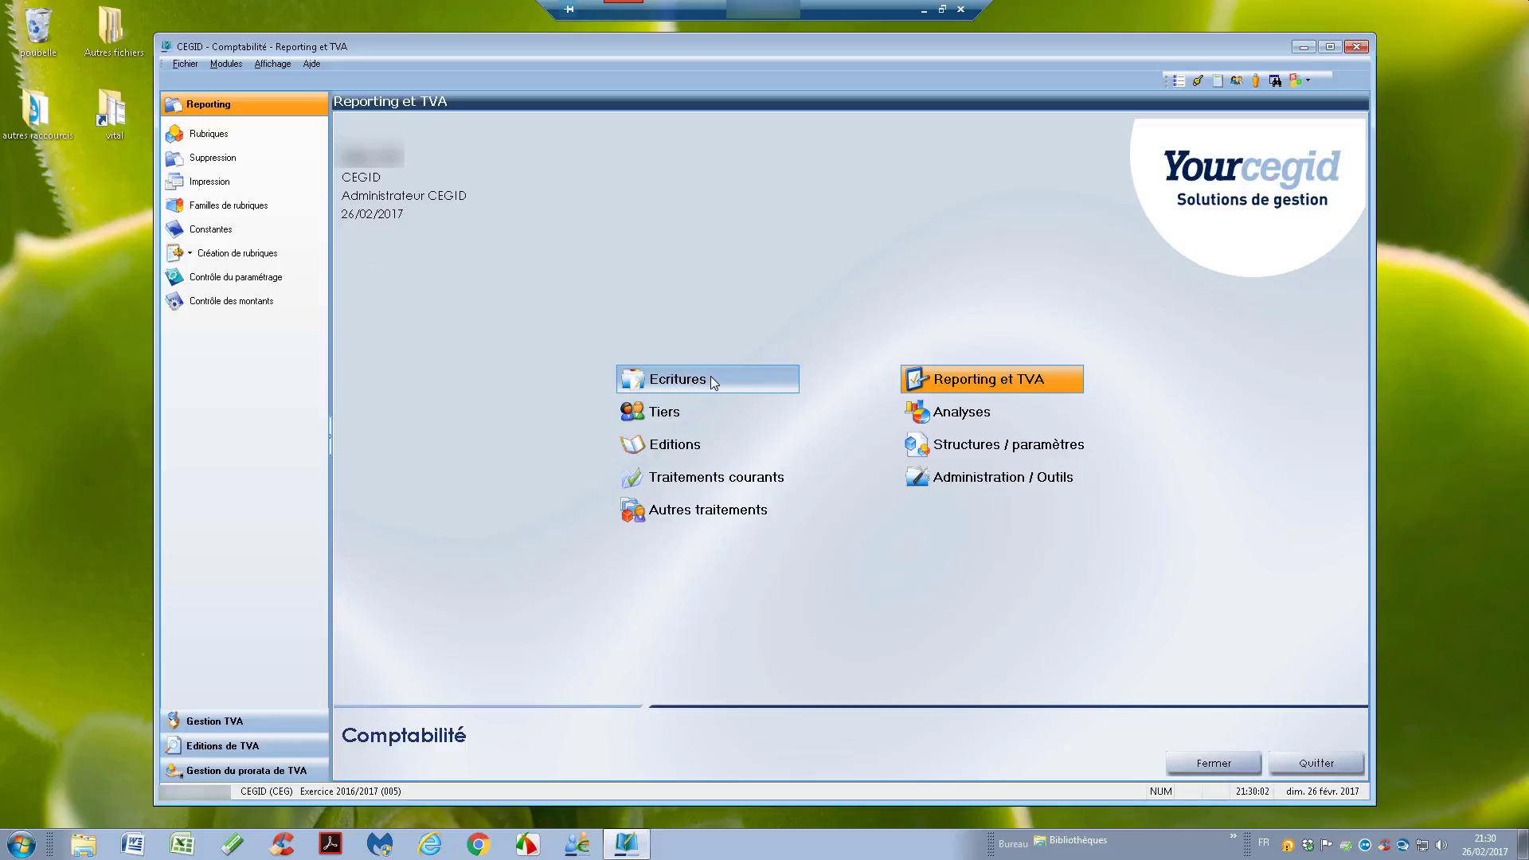
List the current entries for modification, filtered to the ACHATS journal and piece number 8079
{"action": "left_click", "coordinate": [677, 379]}
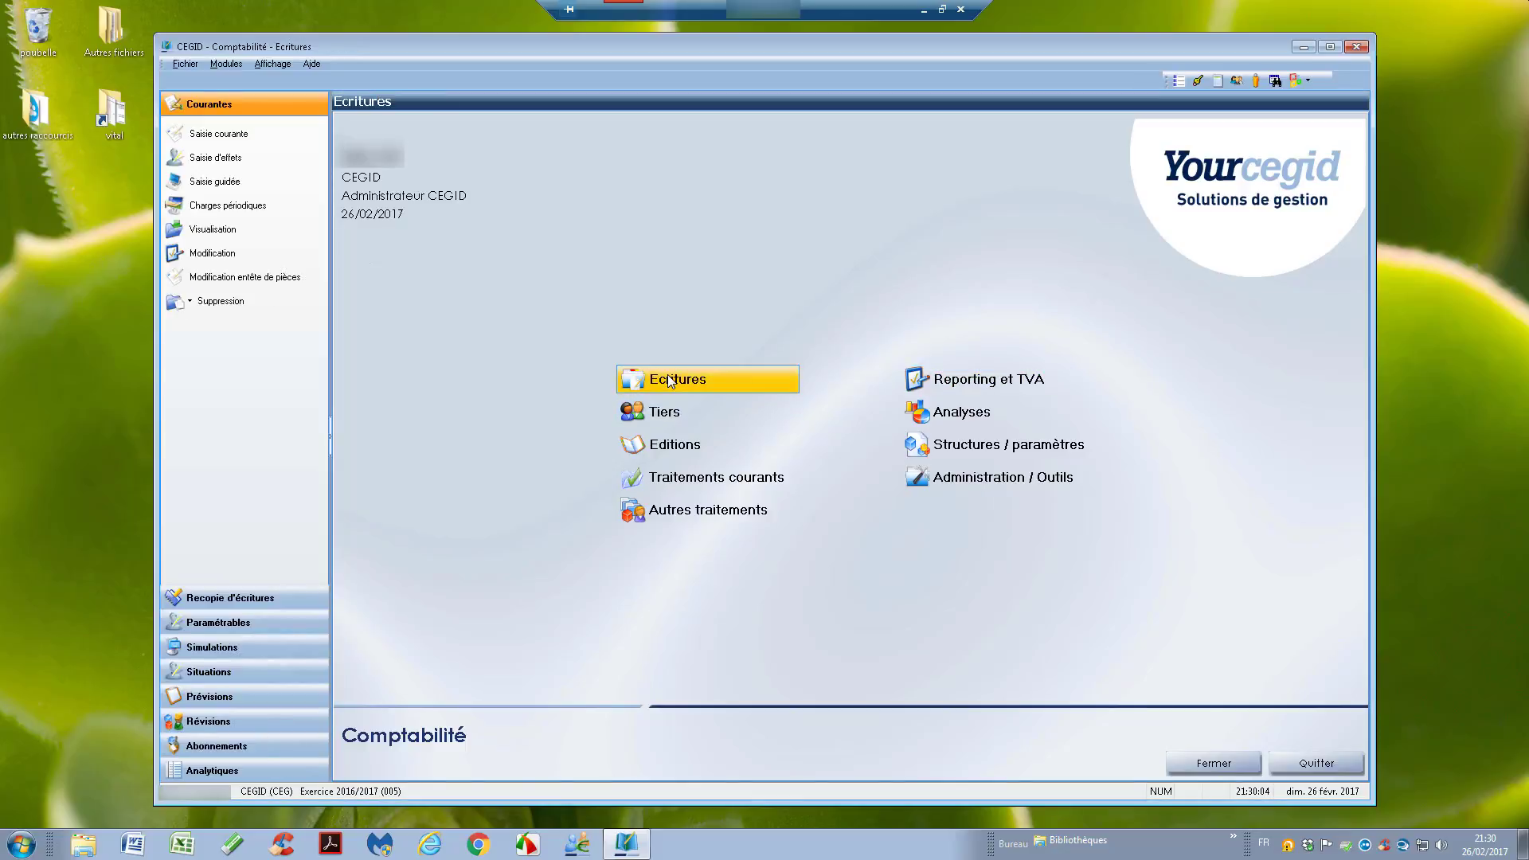
{"action": "left_click", "coordinate": [201, 256]}
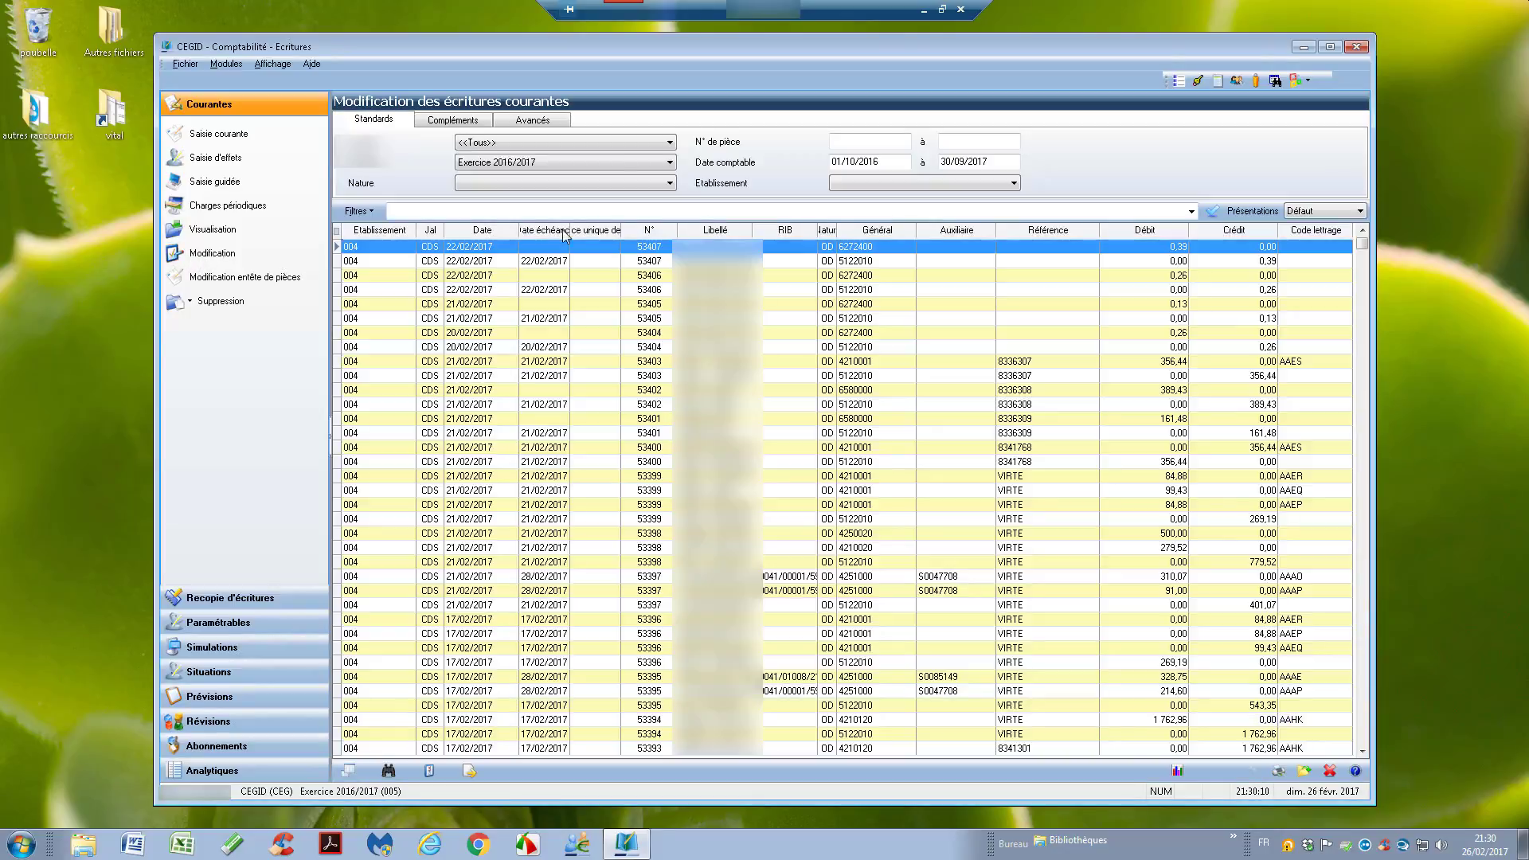
{"action": "left_click", "coordinate": [589, 144]}
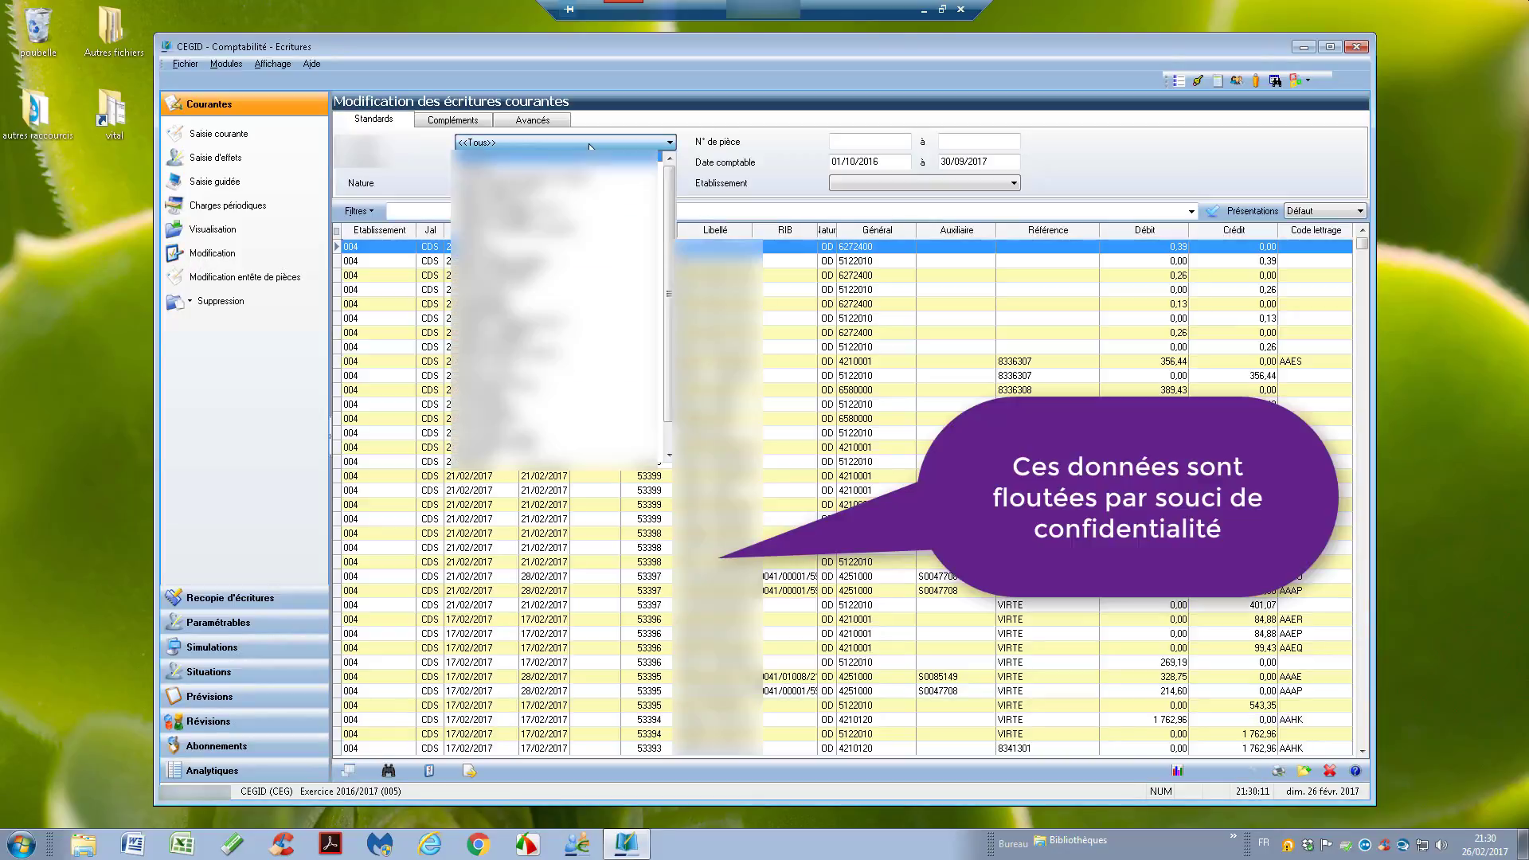
{"action": "left_click", "coordinate": [498, 168]}
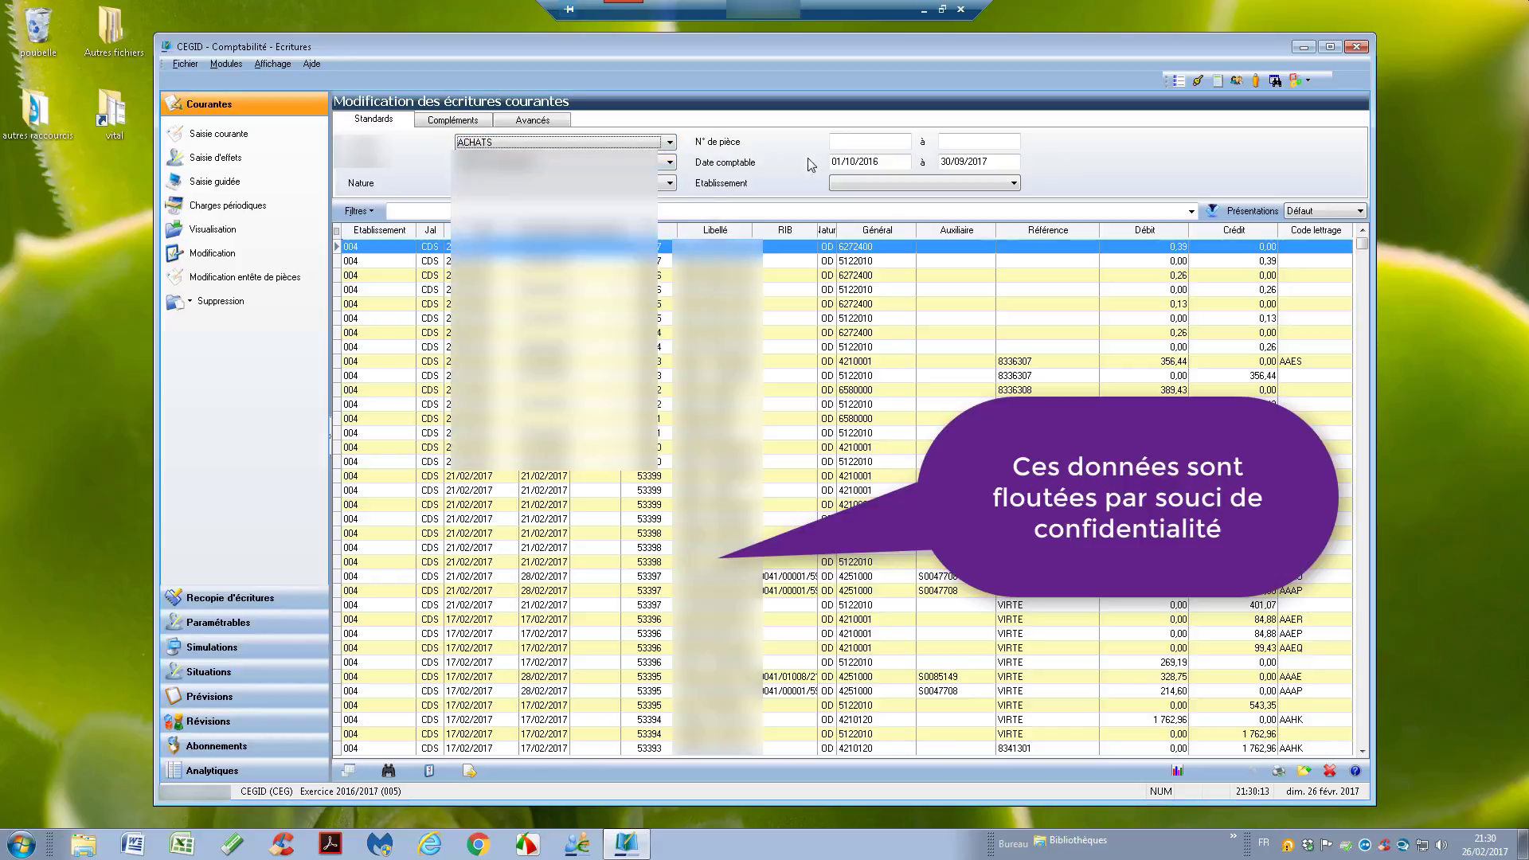
{"action": "left_click", "coordinate": [857, 141]}
{"action": "type", "text": "8"}
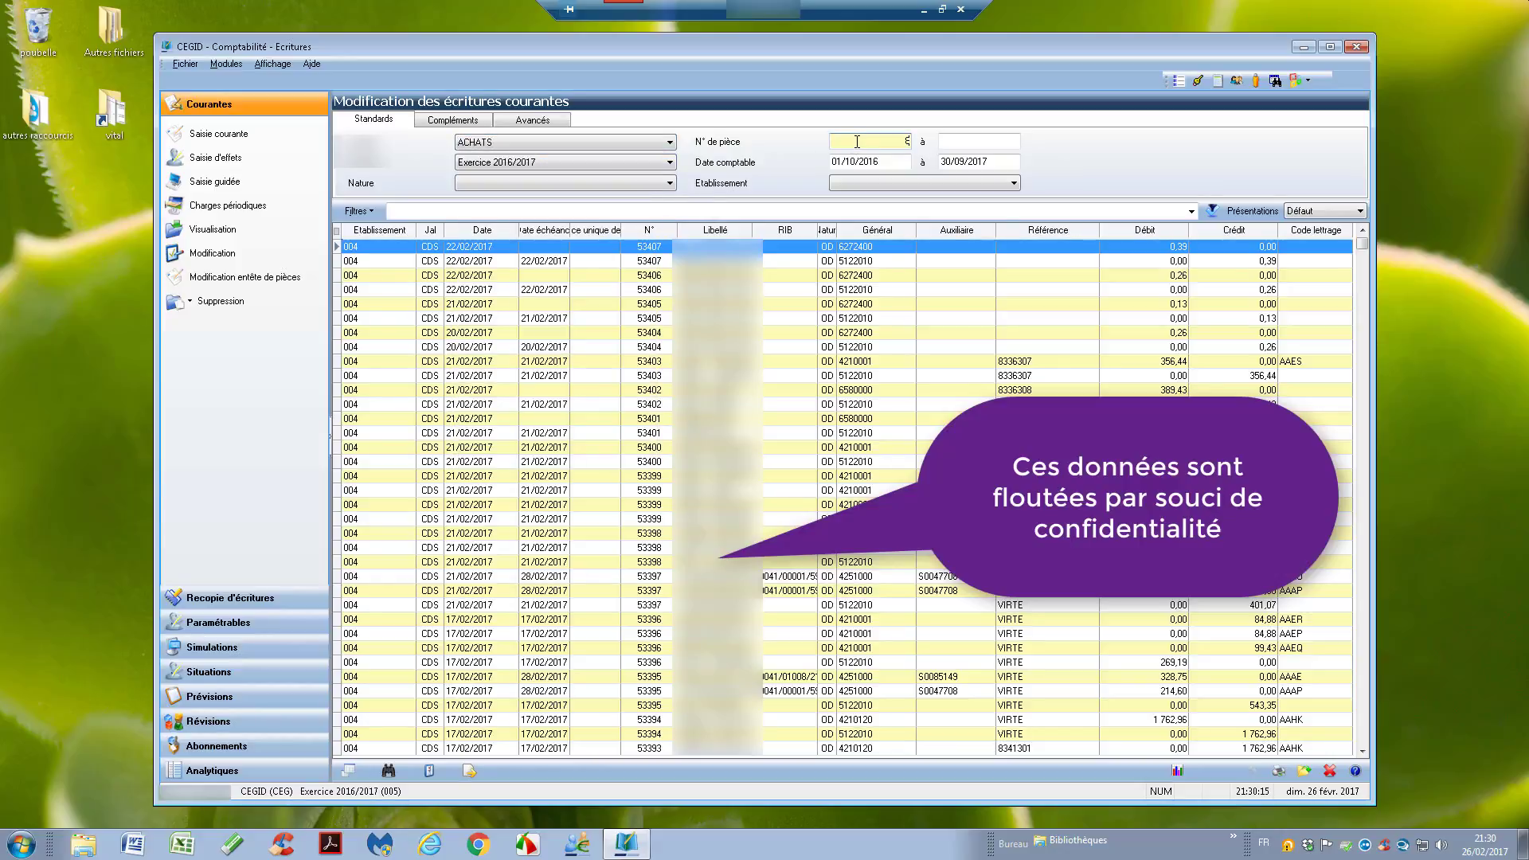
{"action": "type", "text": "079"}
{"action": "key", "text": "Tab"}
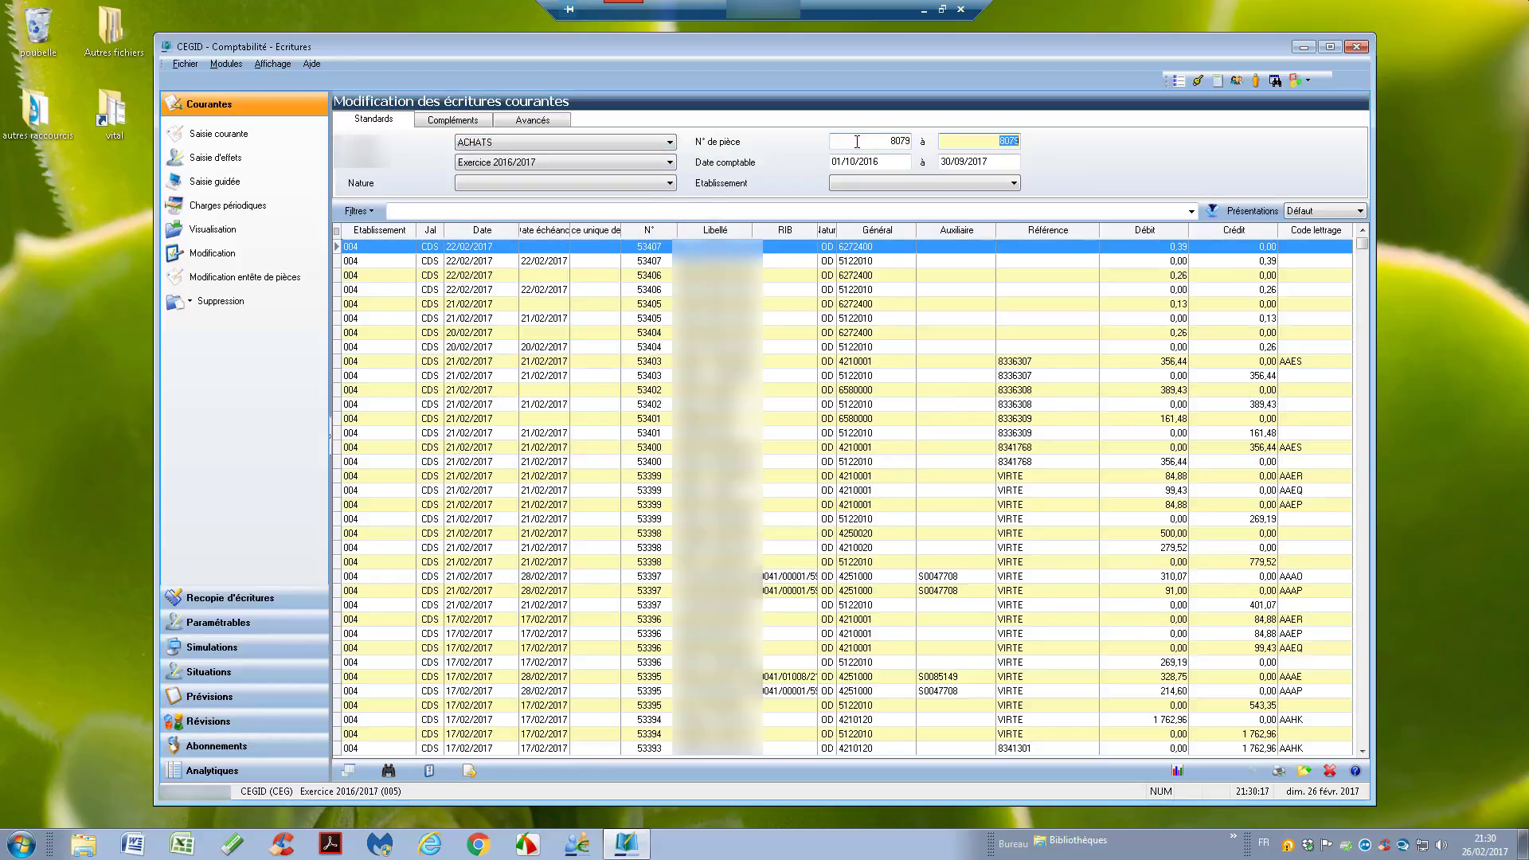
{"action": "key", "text": "Tab"}
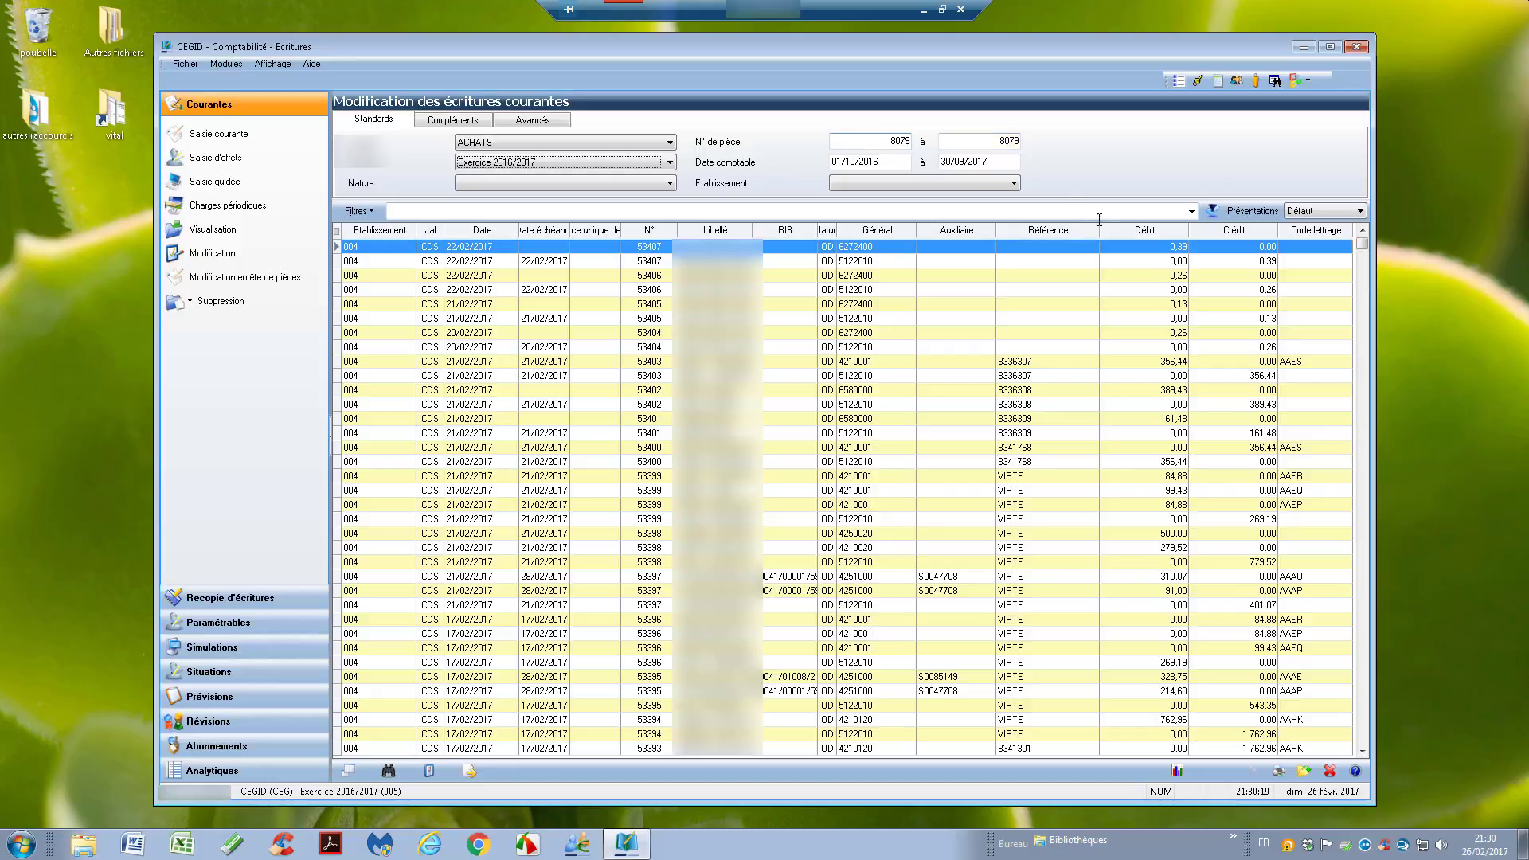
{"action": "left_click", "coordinate": [1212, 211]}
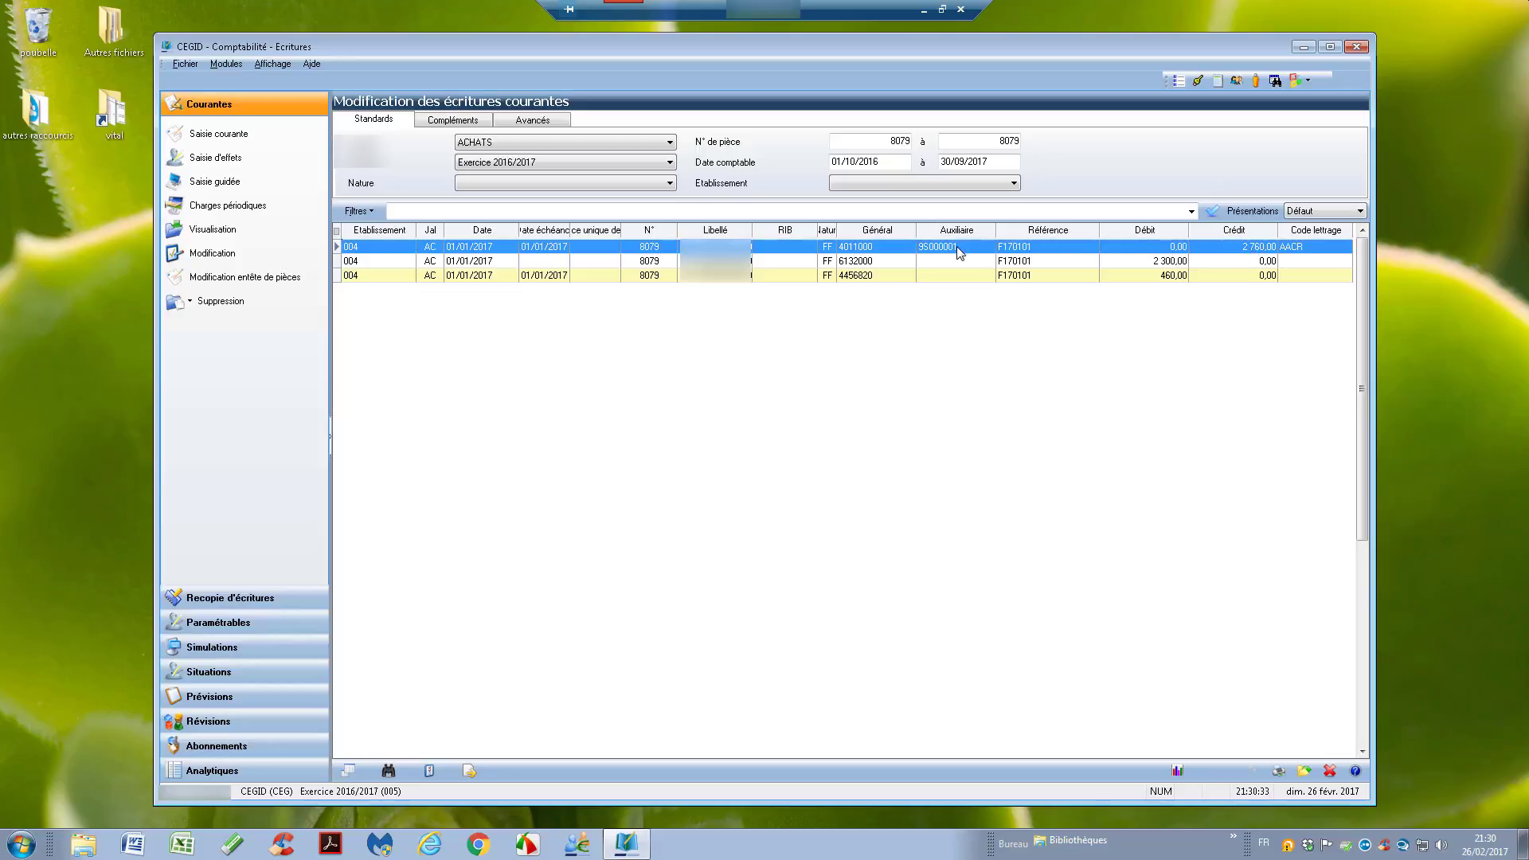
Open piece 8079 for modification and display the analytical breakdown of its 6132000 line
{"action": "left_click", "coordinate": [1174, 263]}
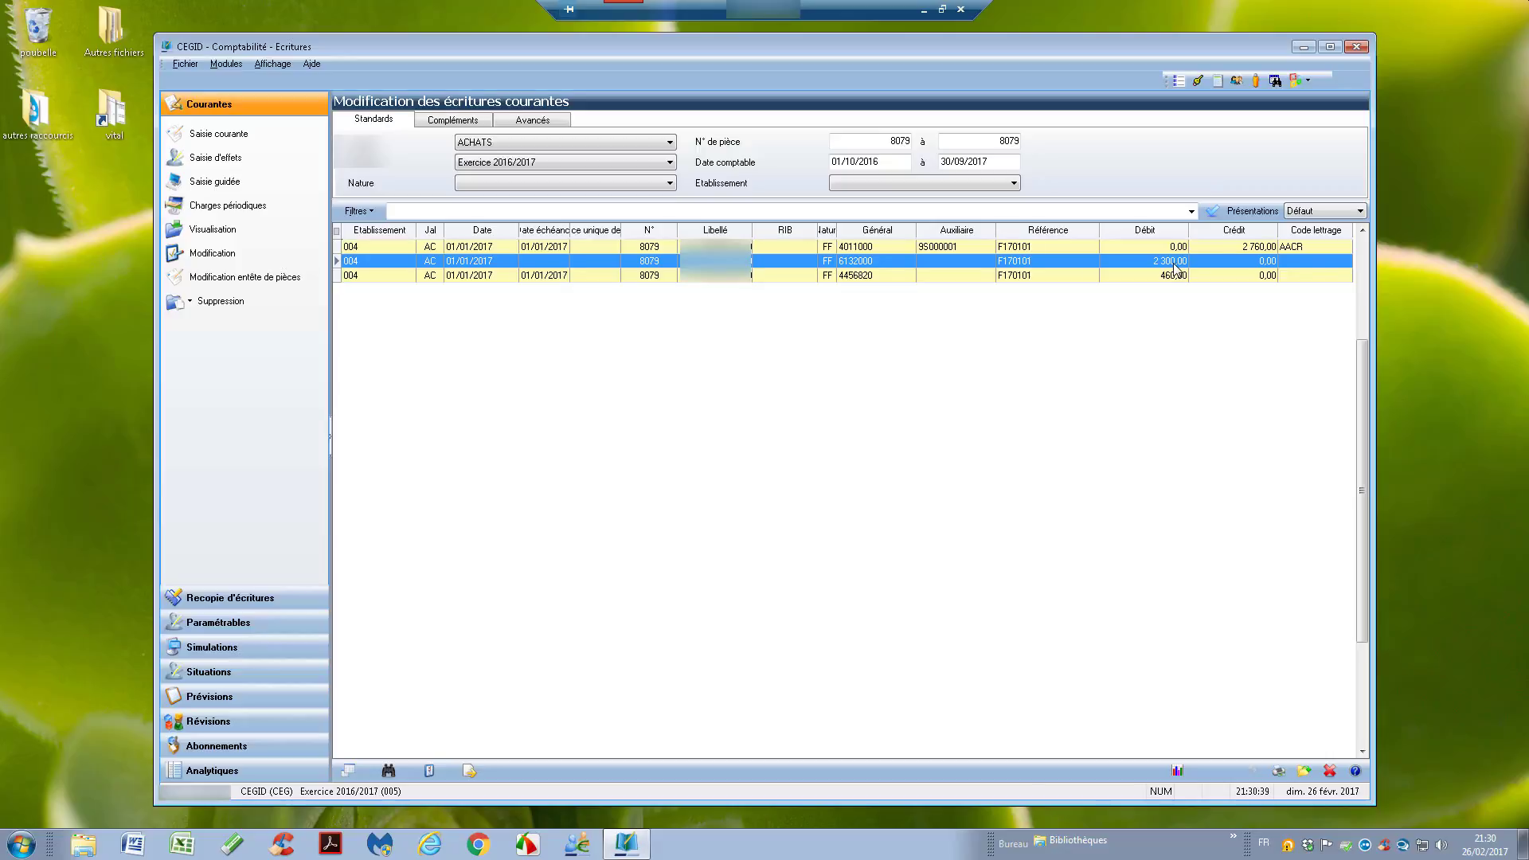
{"action": "left_click", "coordinate": [1177, 276]}
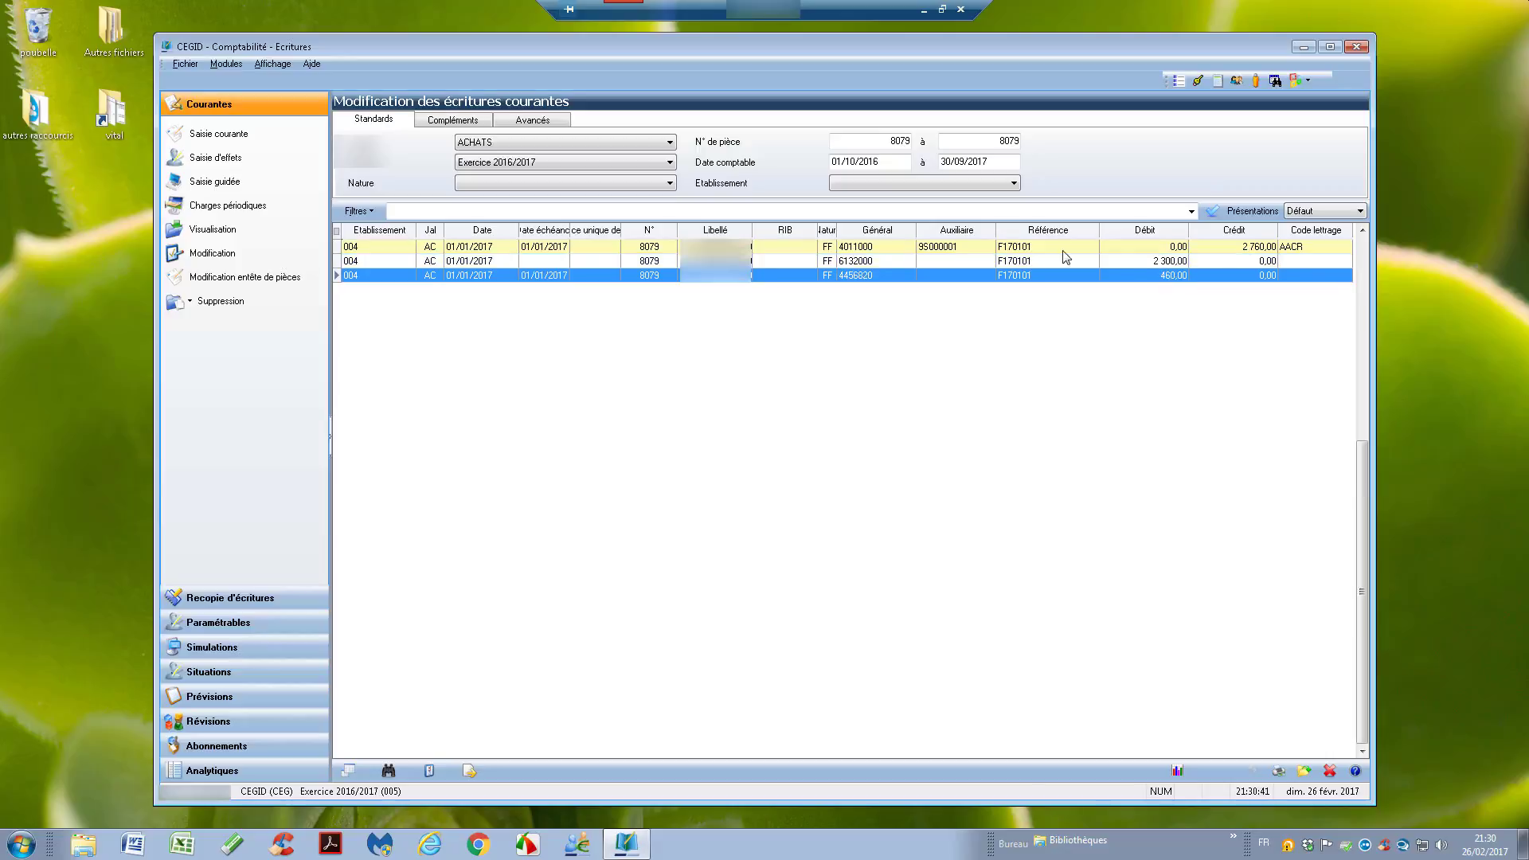
{"action": "left_click", "coordinate": [874, 261]}
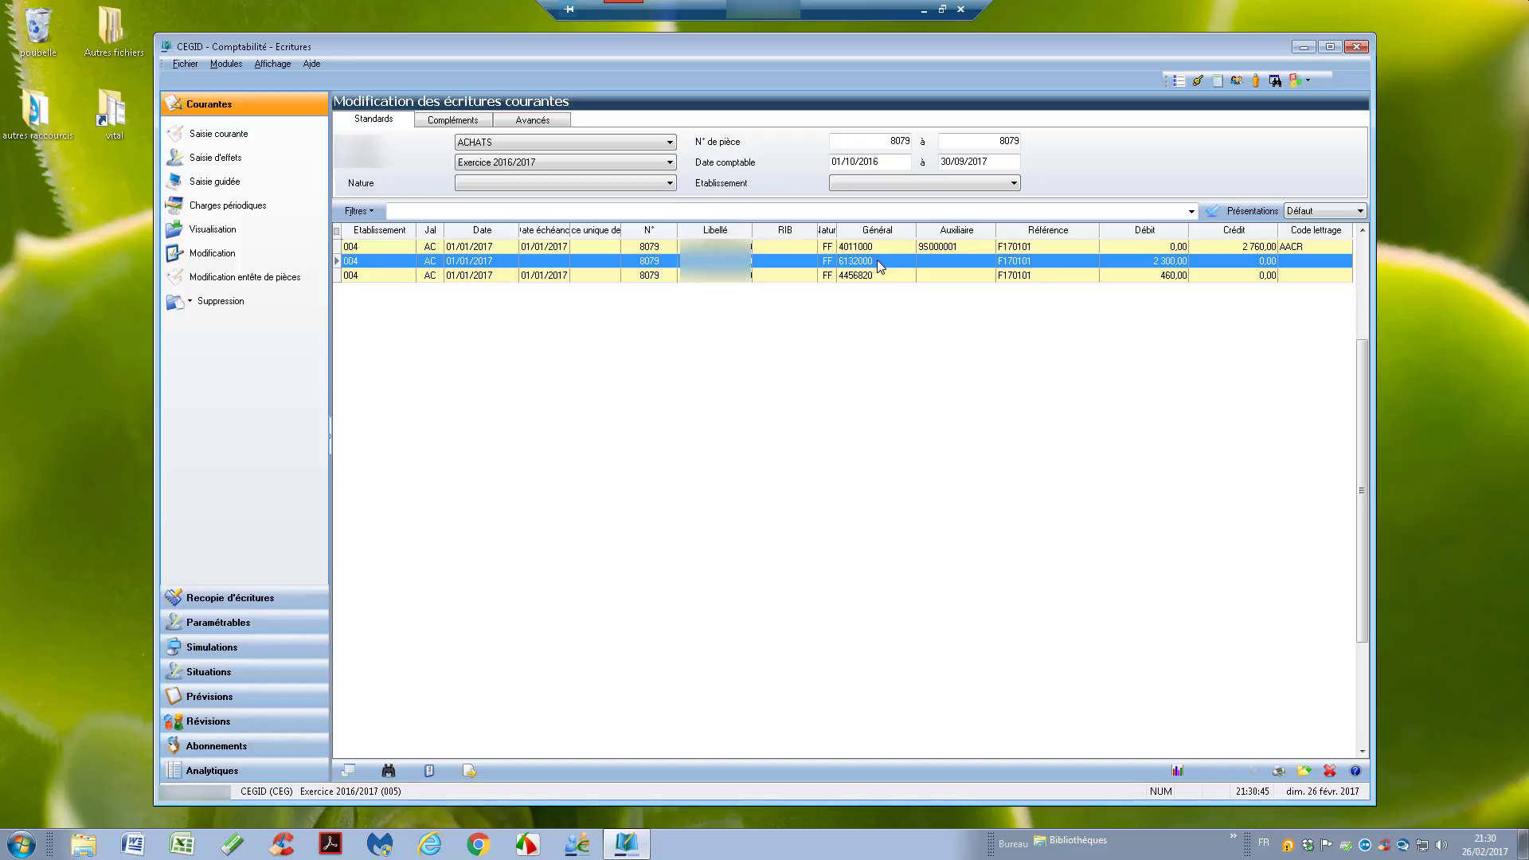
{"action": "double_click", "coordinate": [876, 260]}
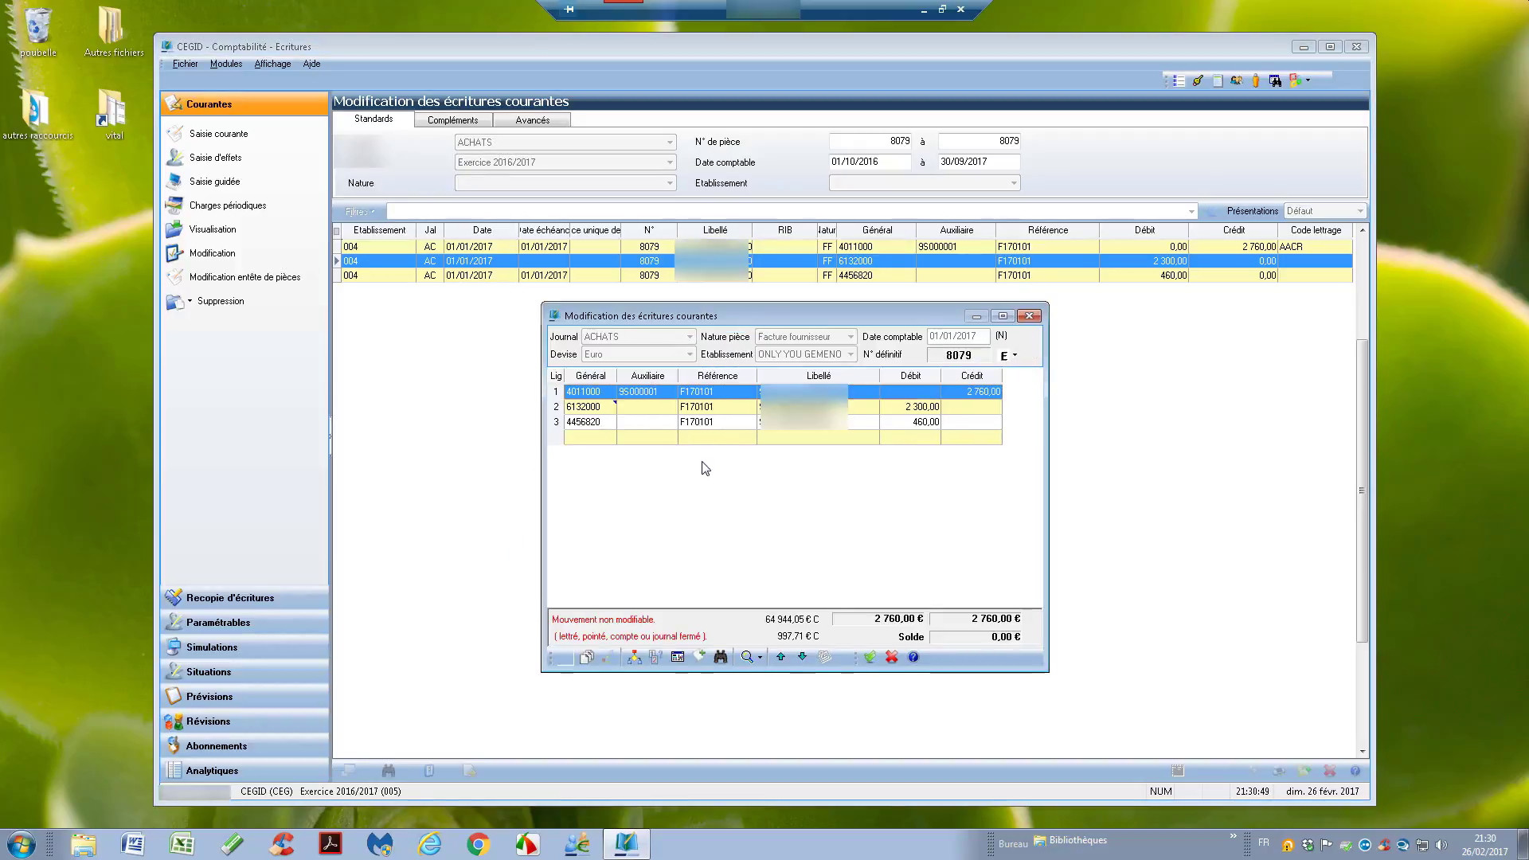
{"action": "left_click", "coordinate": [584, 407]}
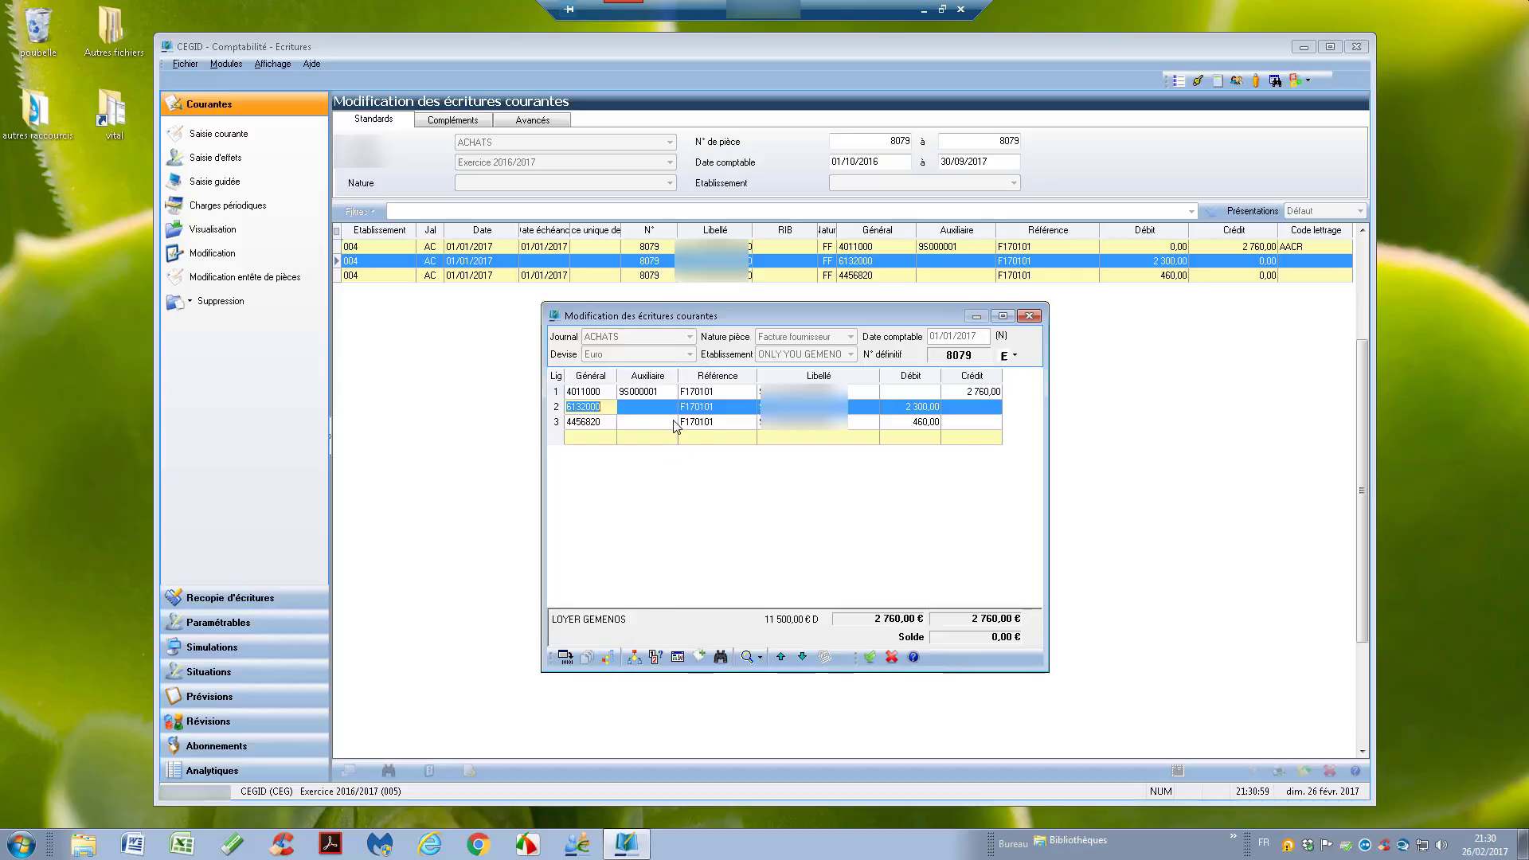
{"action": "left_click", "coordinate": [608, 657]}
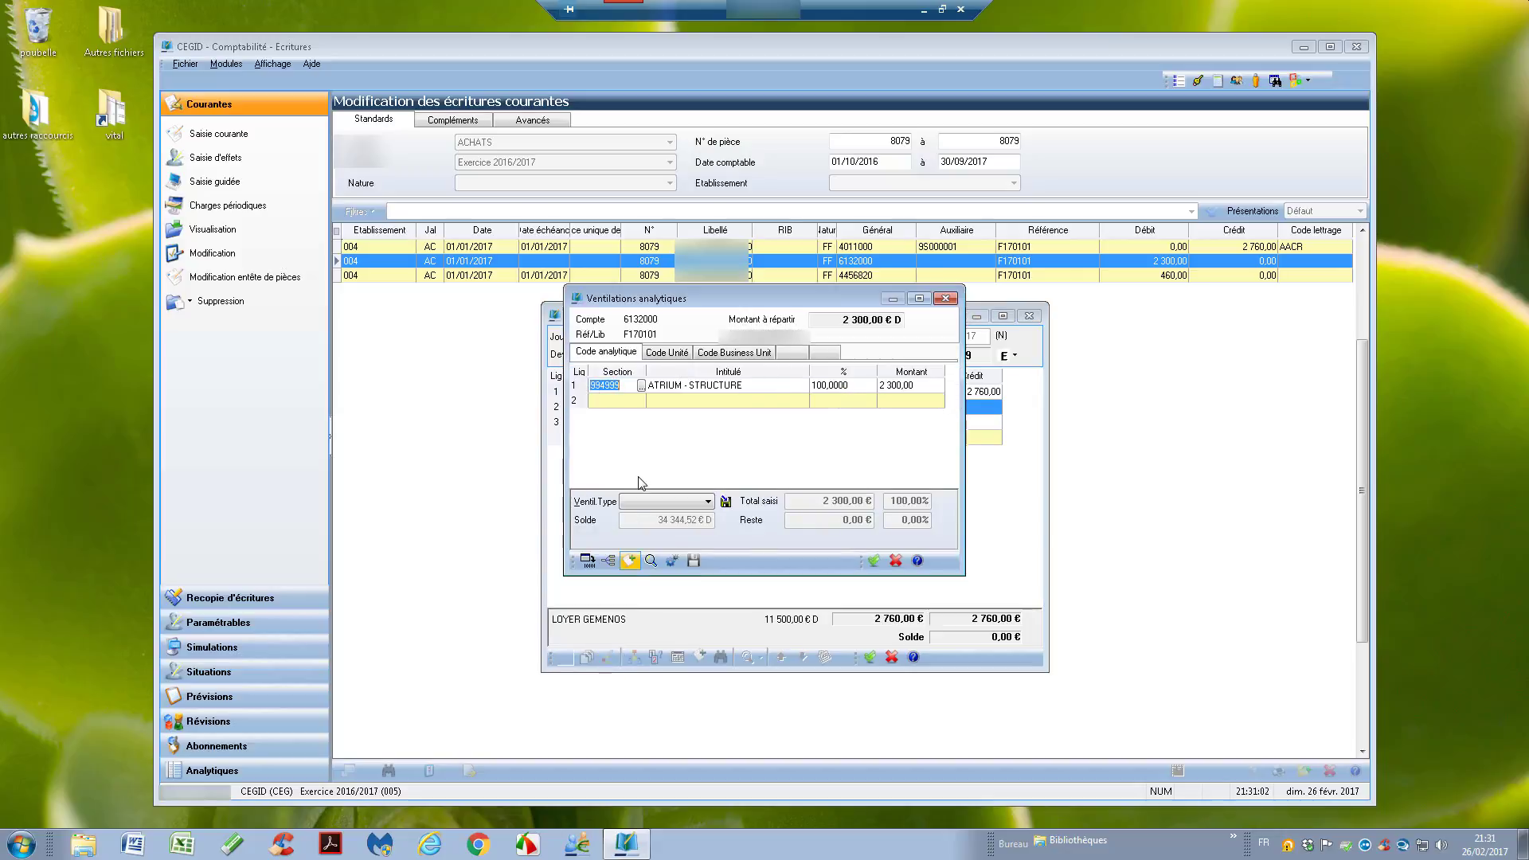
Change the line's Code Unité section to D01 and save the breakdown and the piece, declining the lettering
{"action": "left_click", "coordinate": [612, 354]}
{"action": "left_click", "coordinate": [660, 351]}
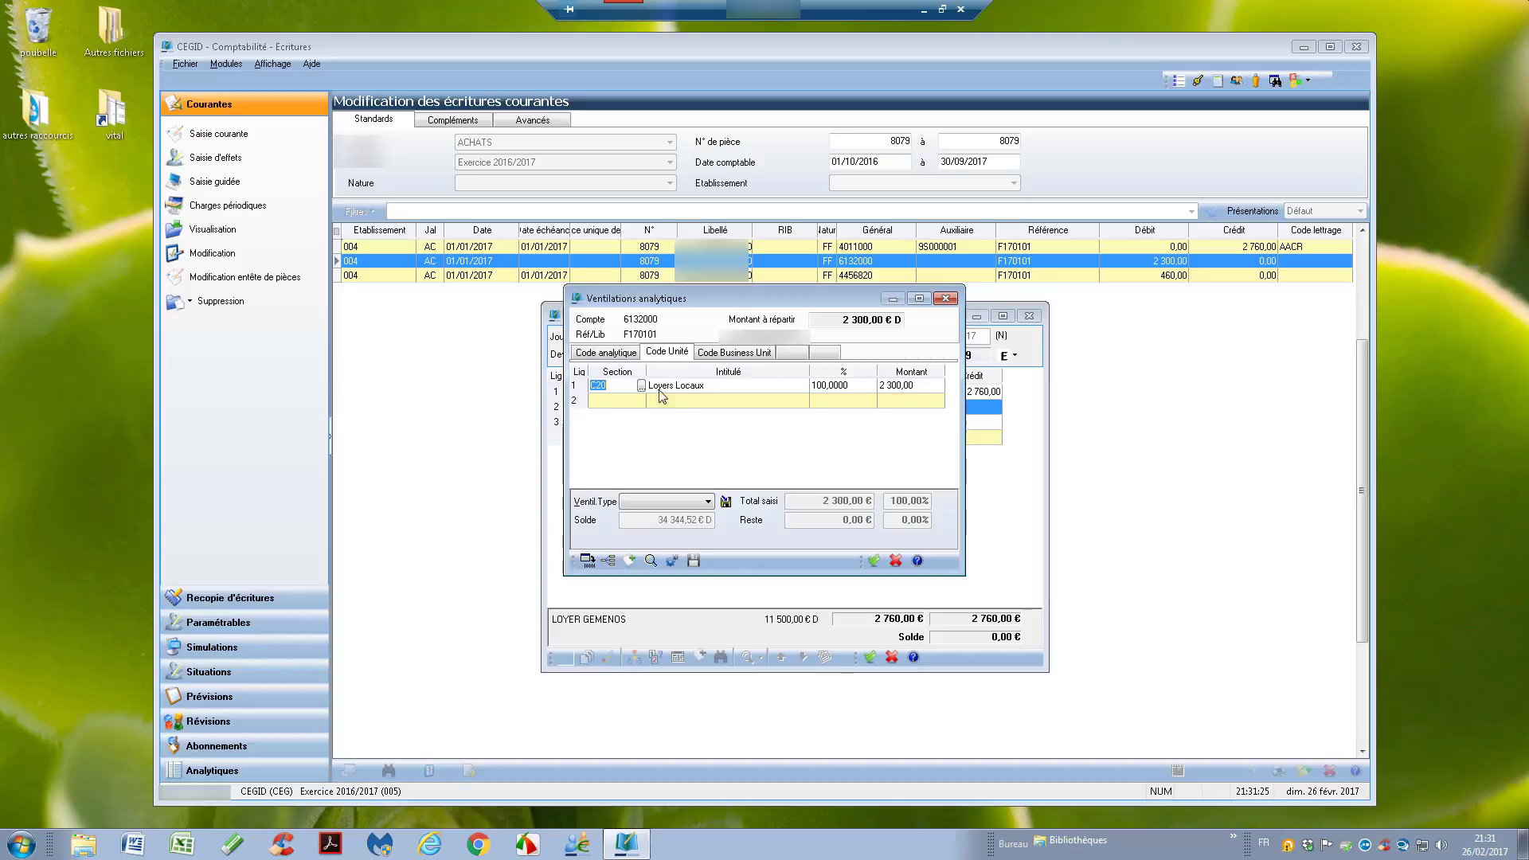
{"action": "left_click", "coordinate": [611, 385]}
{"action": "left_click_drag", "start_coordinate": [612, 384], "coordinate": [504, 379]}
{"action": "type", "text": "D01"}
{"action": "key", "text": "Tab"}
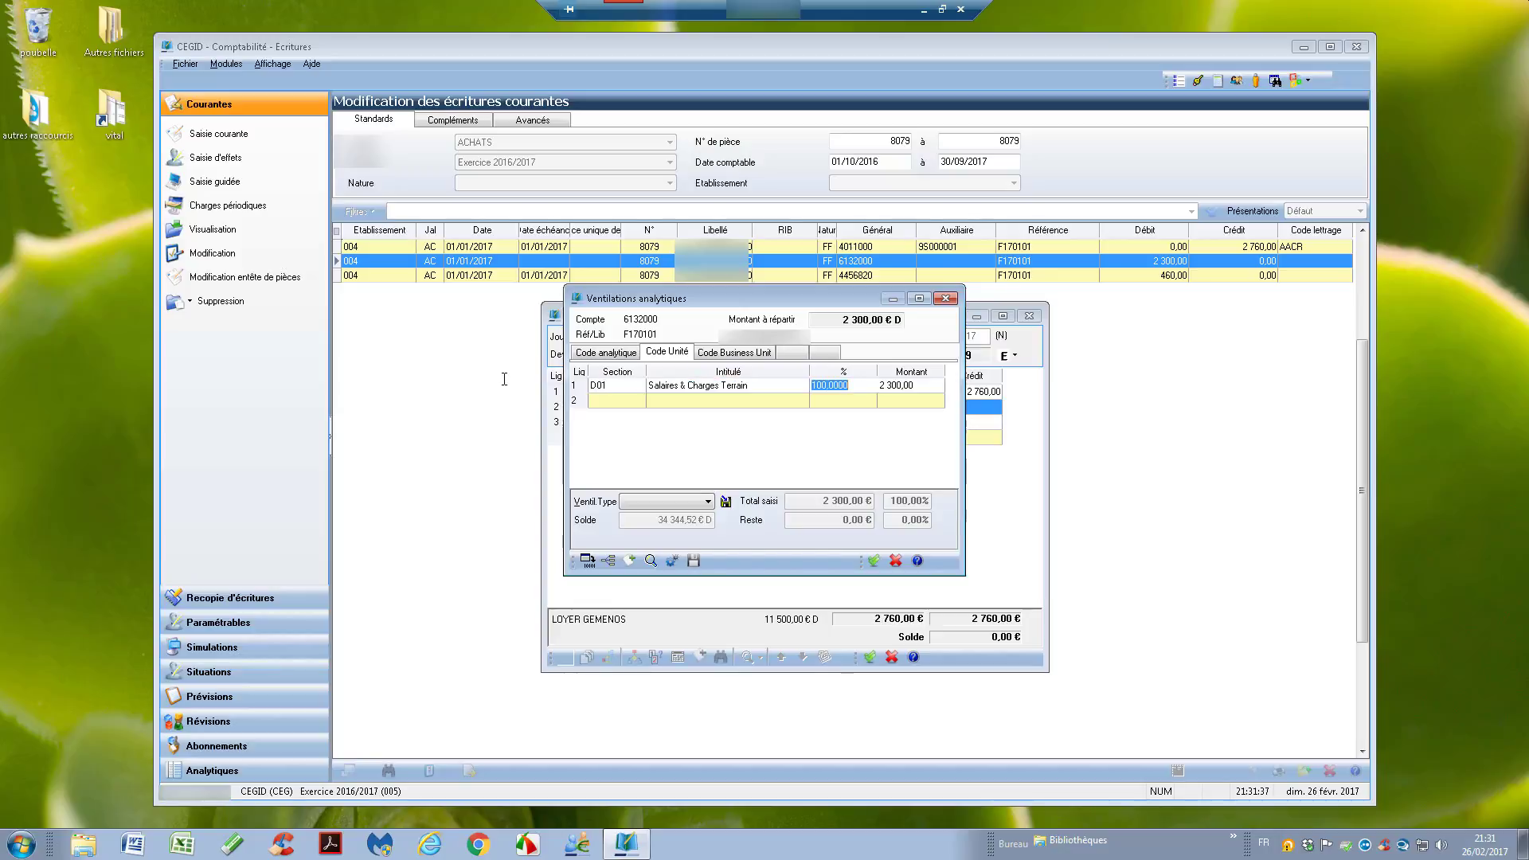
{"action": "left_click", "coordinate": [875, 561]}
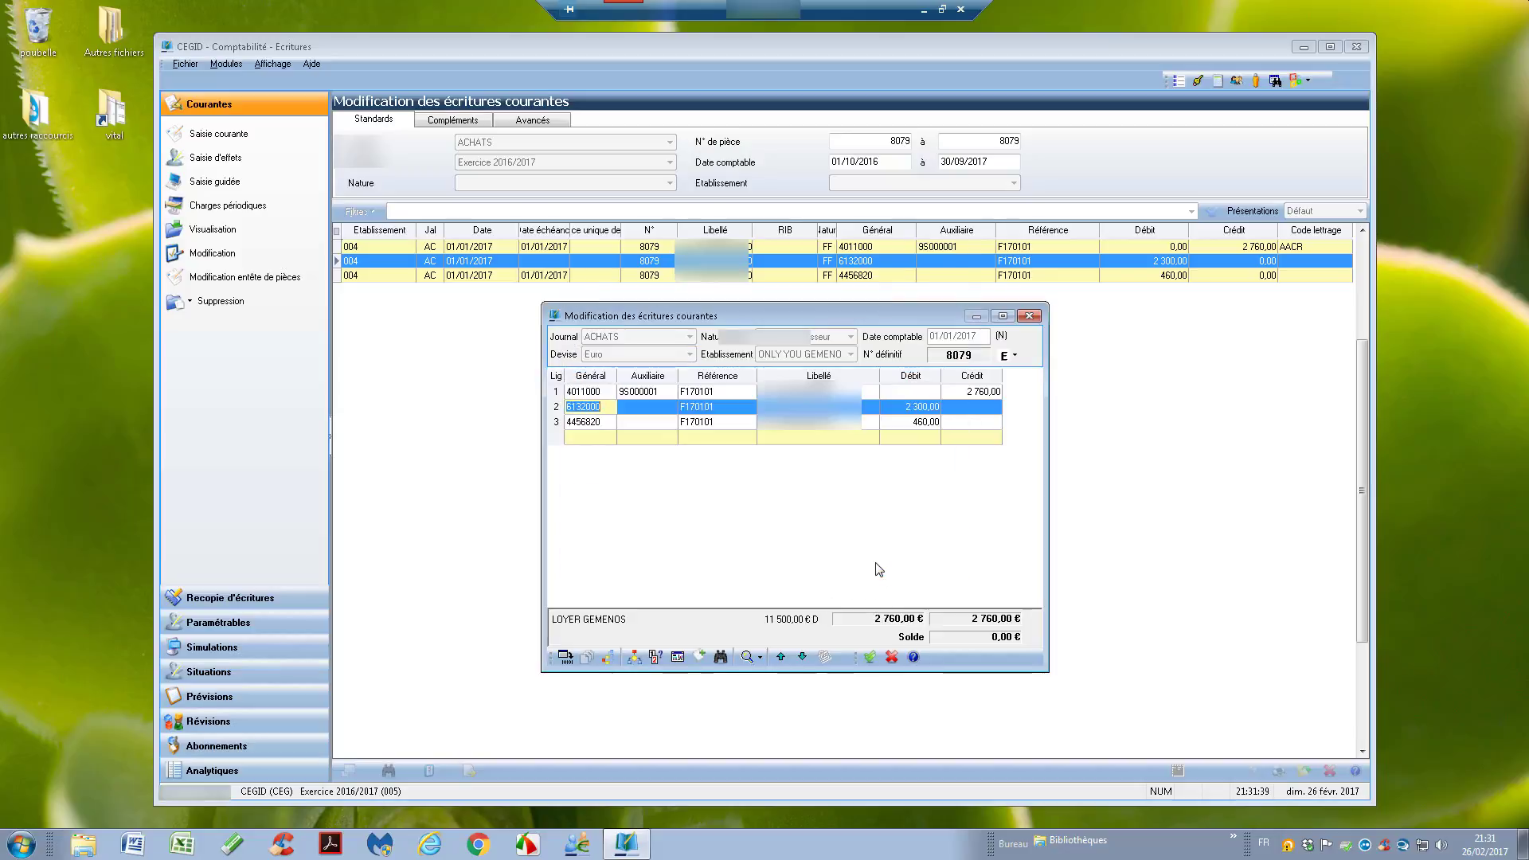
{"action": "left_click", "coordinate": [871, 658]}
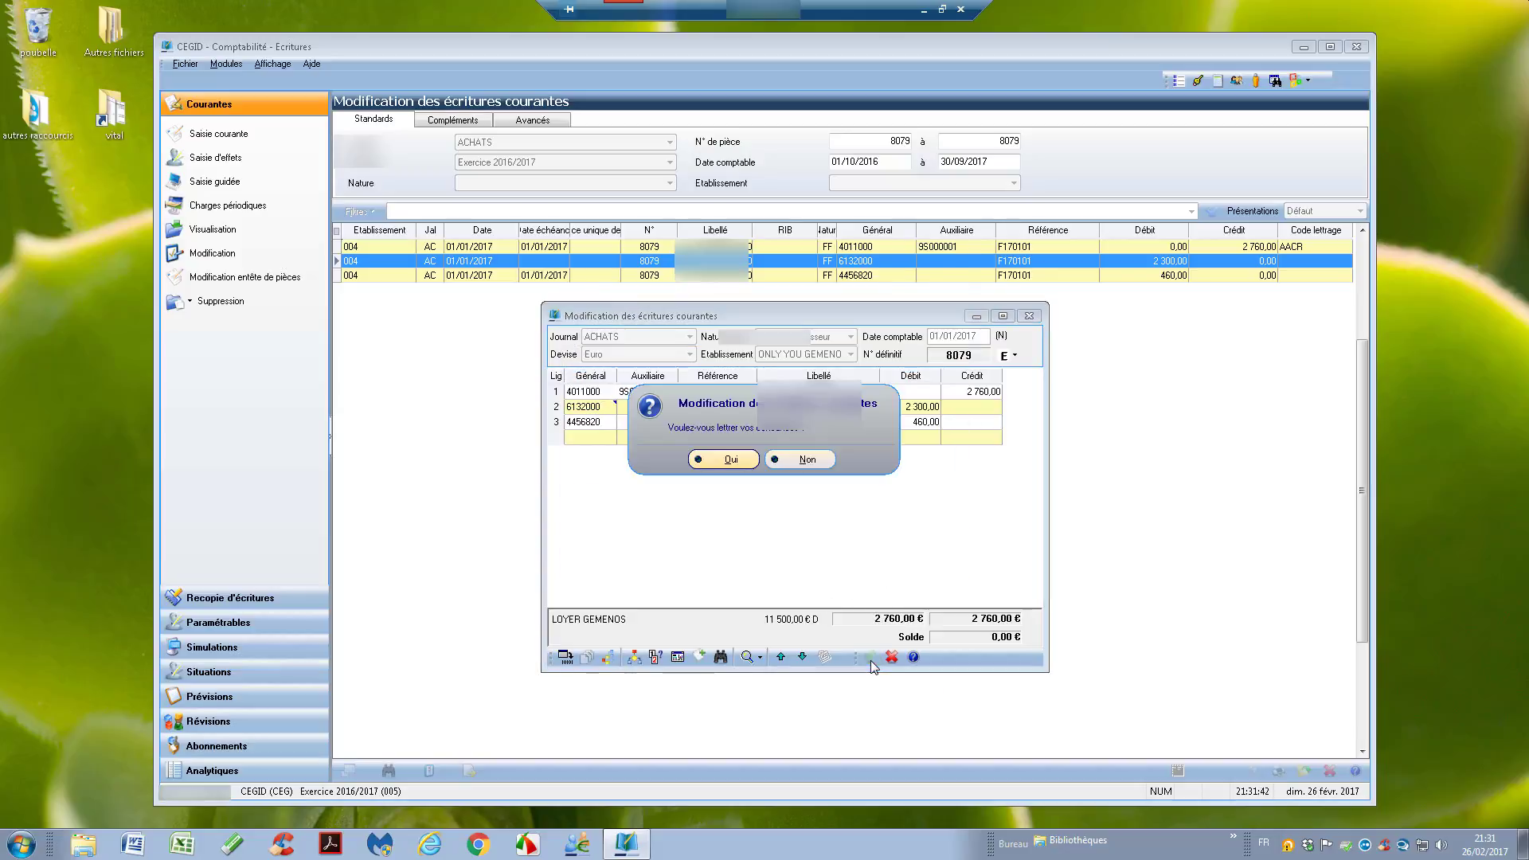
{"action": "left_click", "coordinate": [806, 469]}
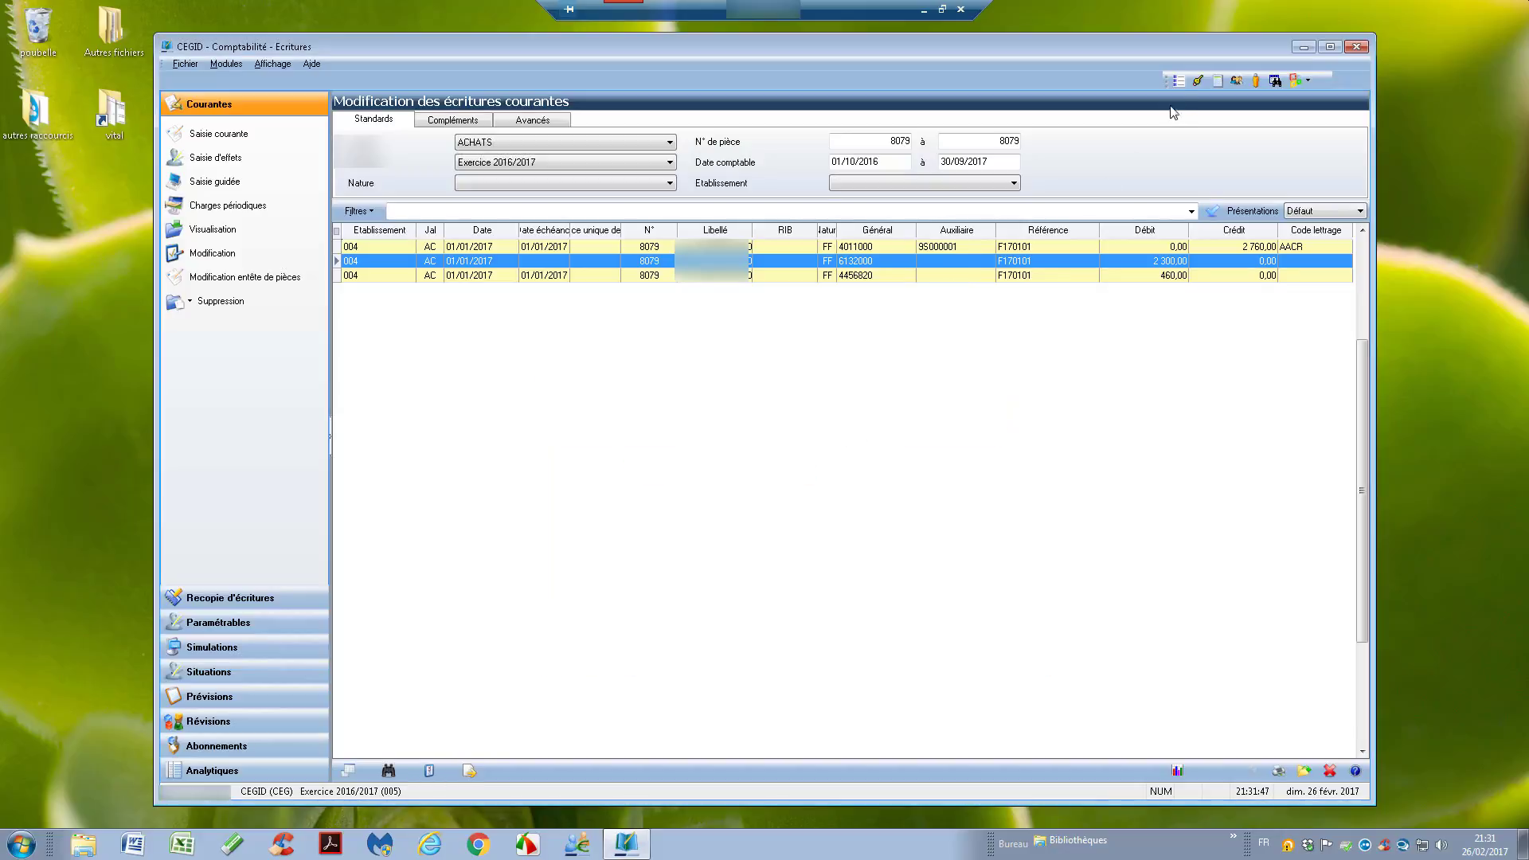
Return to the module selection and open the general ledger by analytical section (Grand livre général par analytique) among the editions
{"action": "left_click", "coordinate": [1177, 83]}
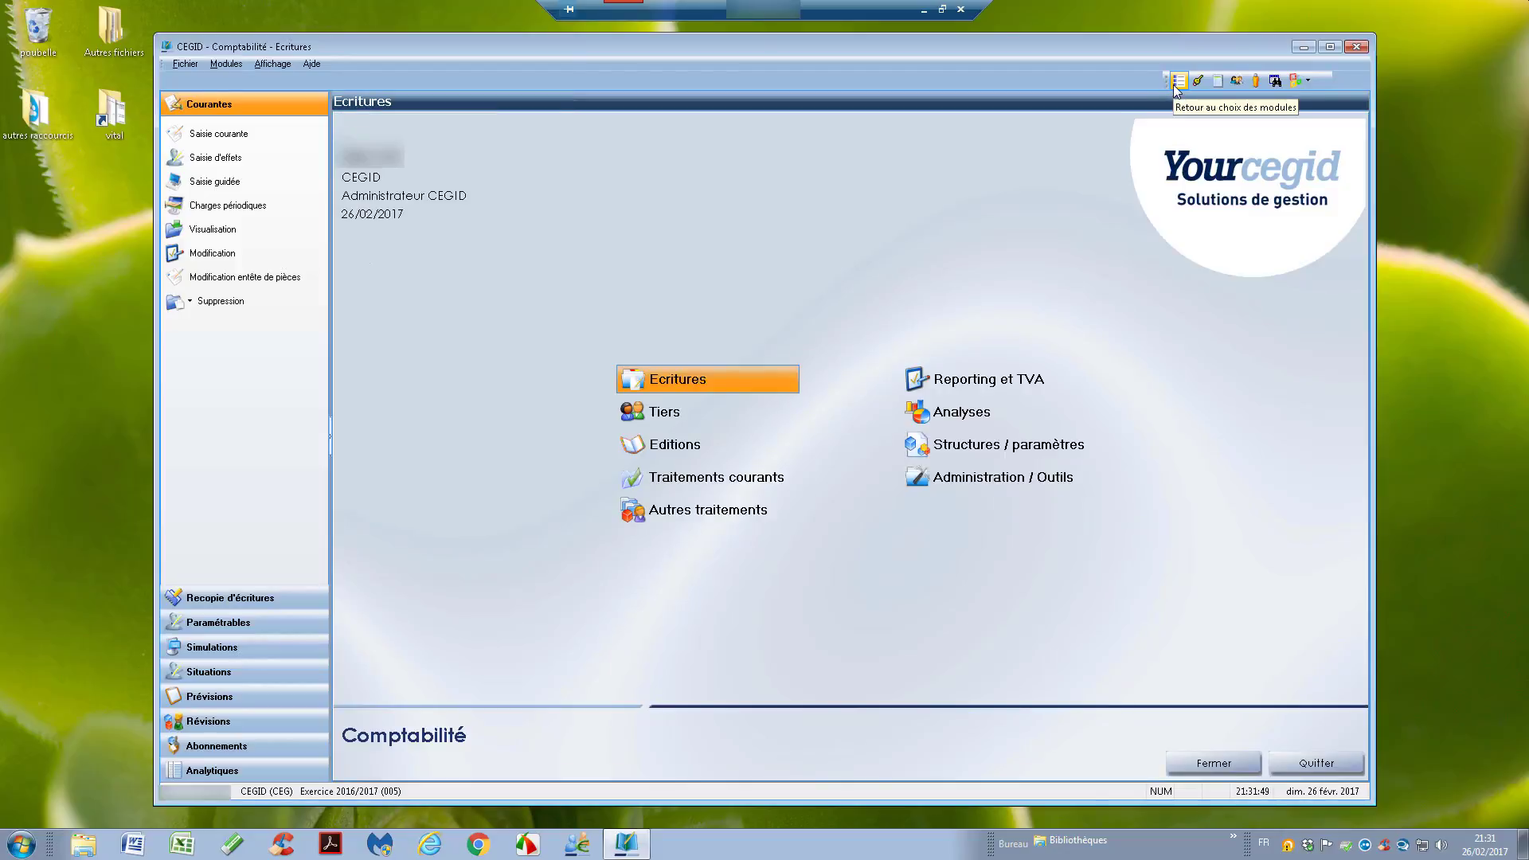
{"action": "left_click", "coordinate": [685, 450]}
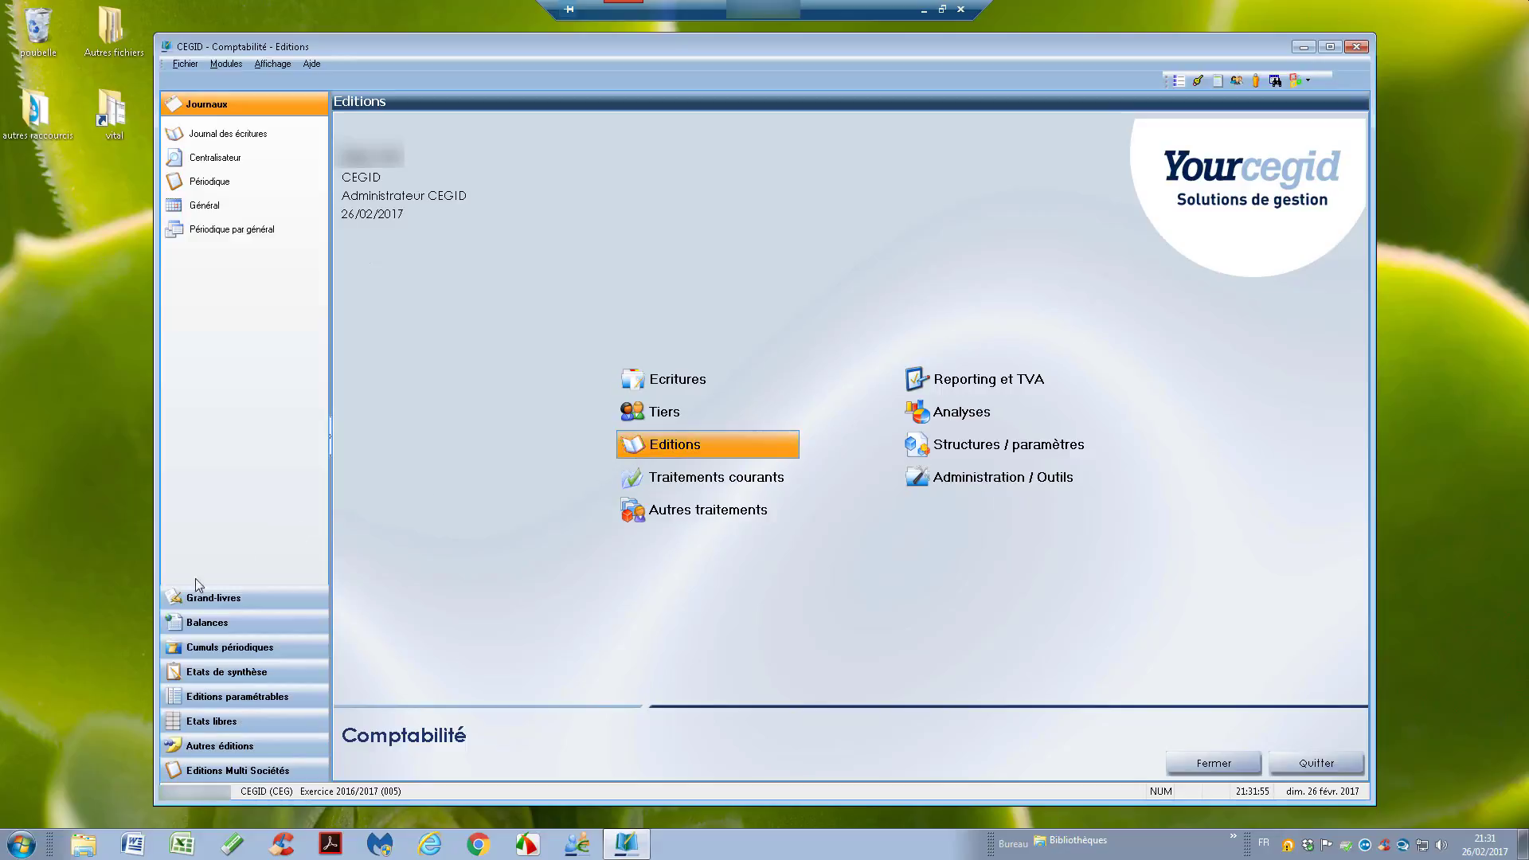
{"action": "left_click", "coordinate": [196, 604]}
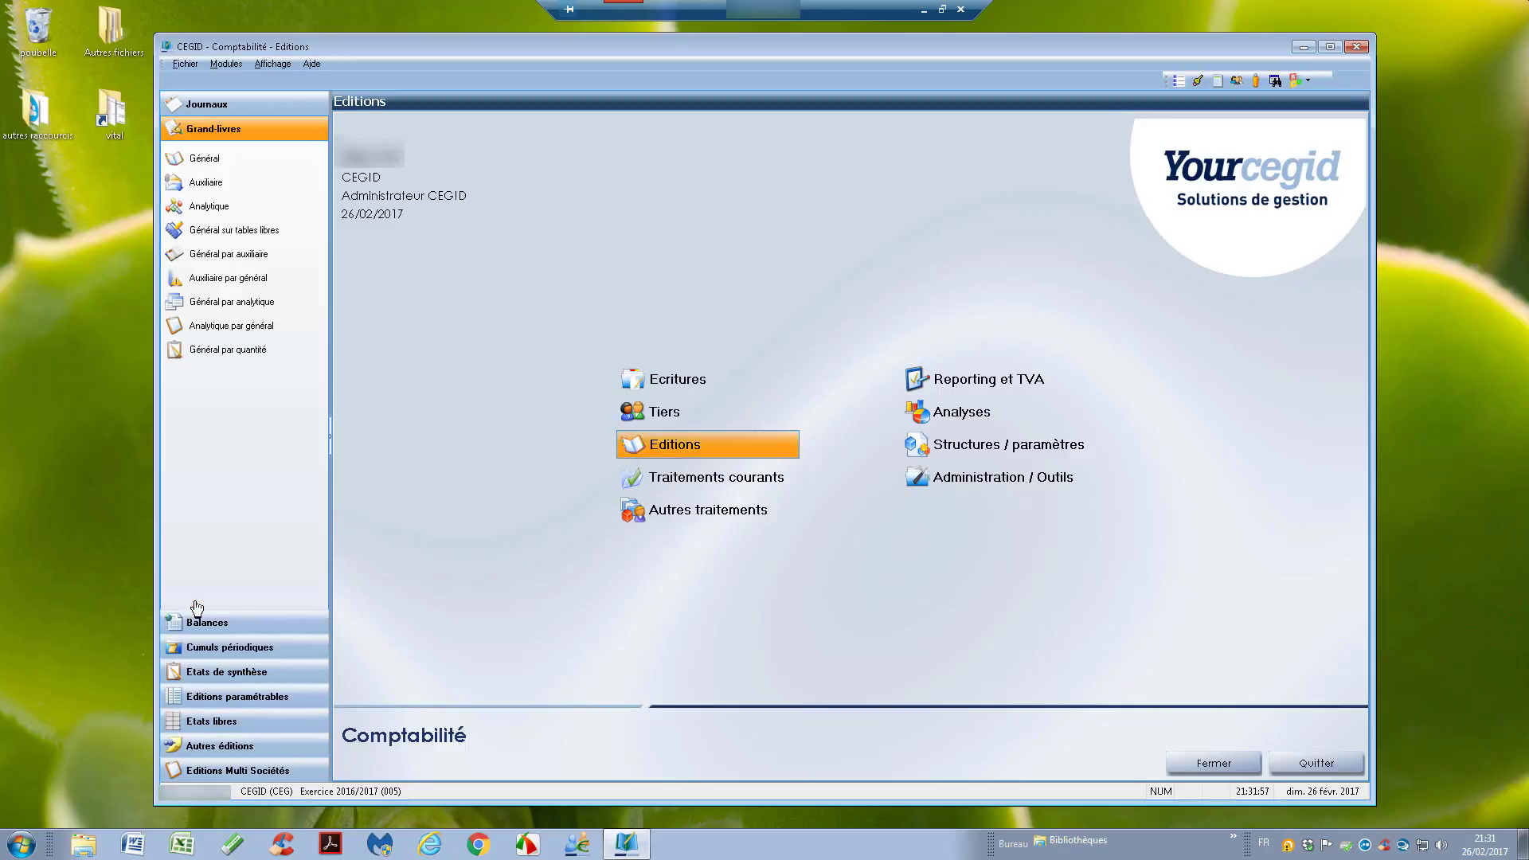
{"action": "left_click", "coordinate": [225, 310]}
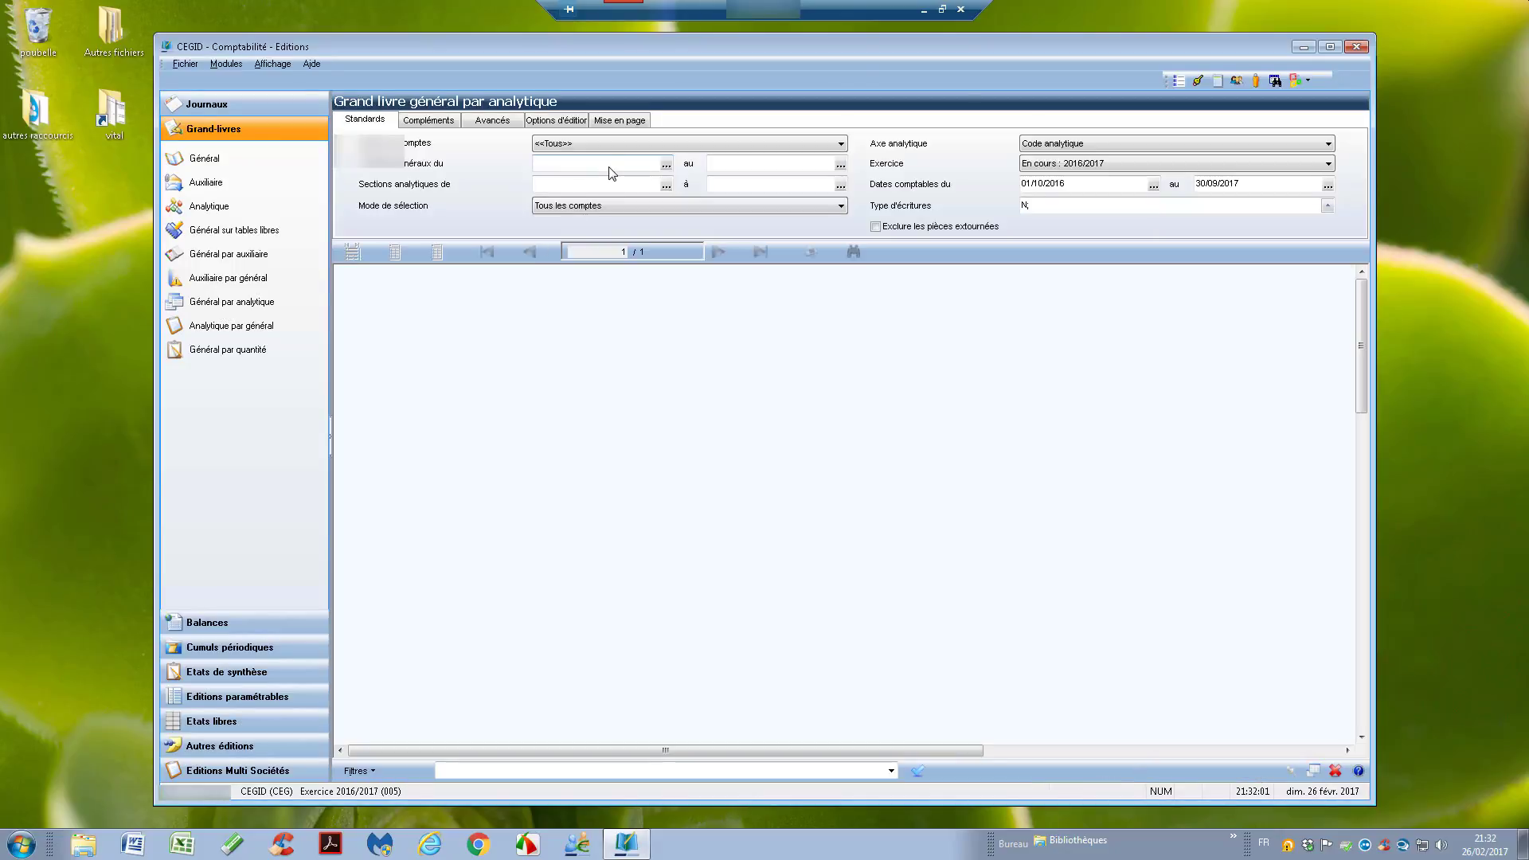
Run the ledger on the Code analytique axis for general accounts 6132000 to 6132000
{"action": "left_click", "coordinate": [1074, 146]}
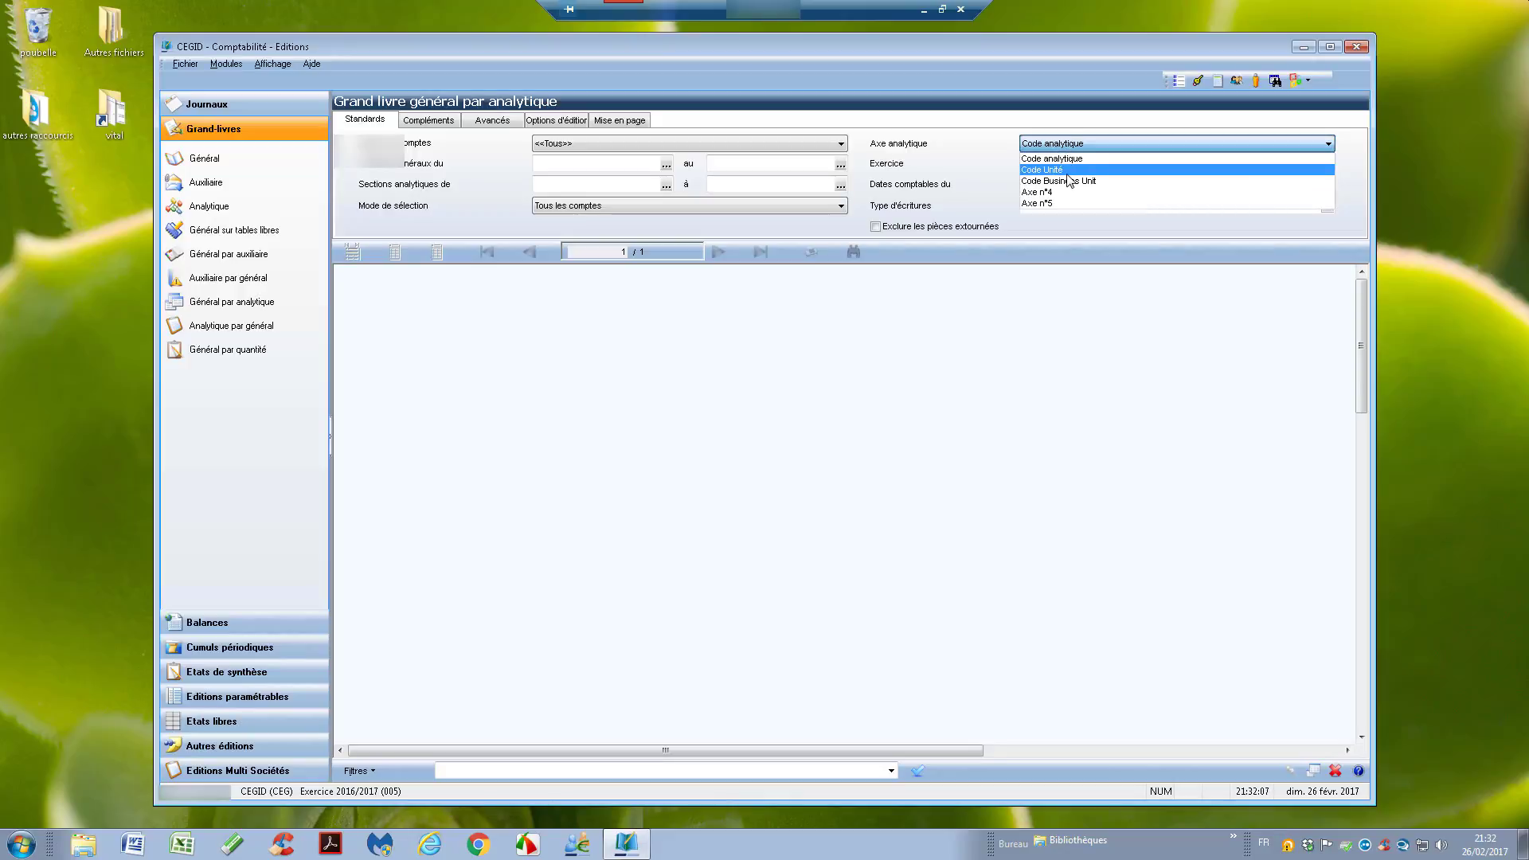
{"action": "left_click", "coordinate": [1063, 160]}
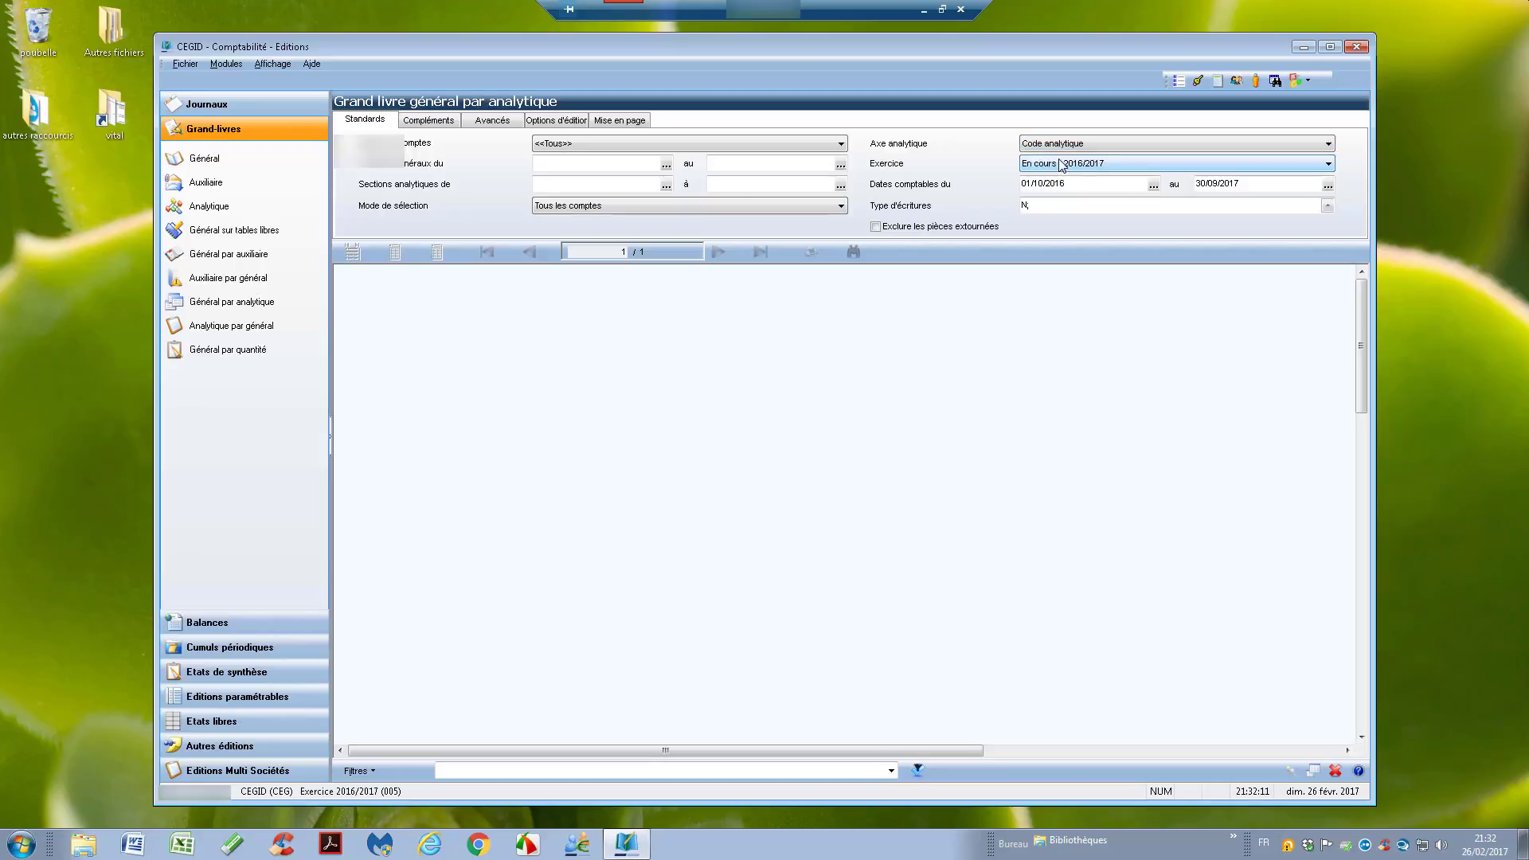
{"action": "left_click", "coordinate": [580, 161]}
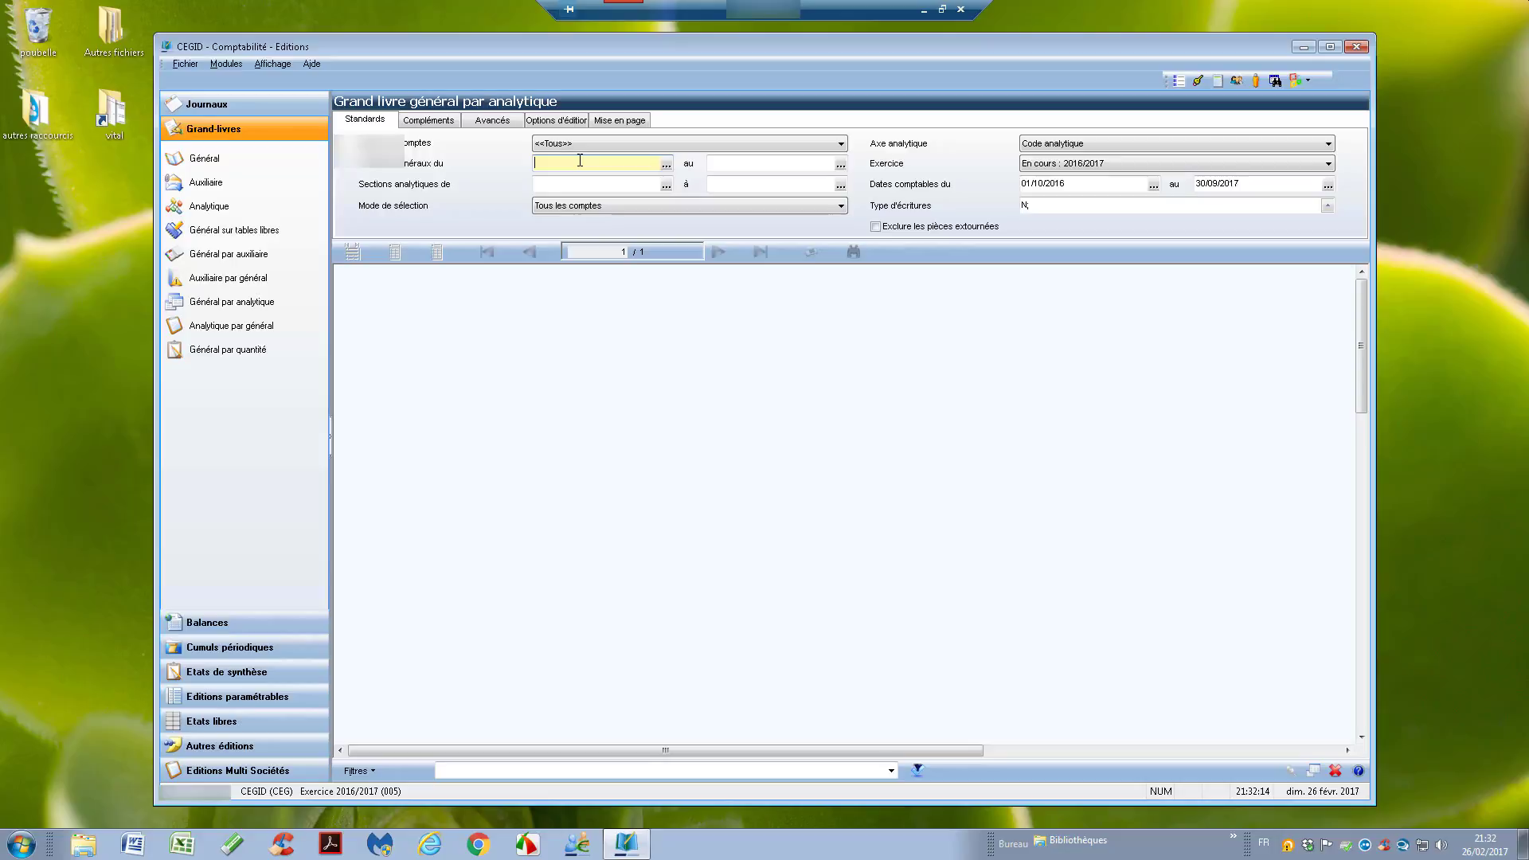
{"action": "type", "text": "6132000"}
{"action": "key", "text": "Tab"}
{"action": "key", "text": "Tab"}
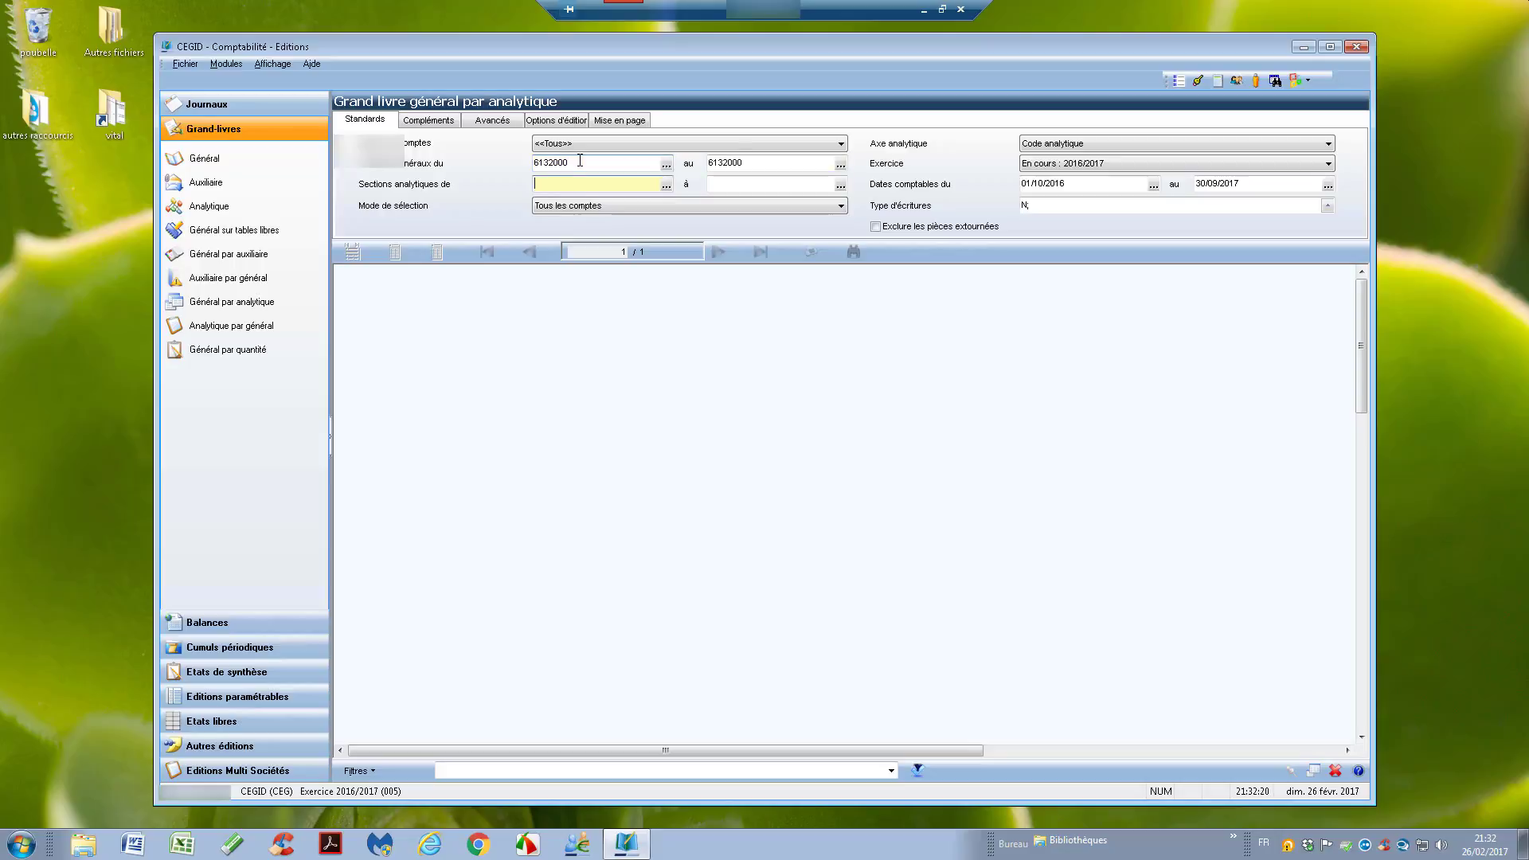
{"action": "left_click", "coordinate": [919, 771]}
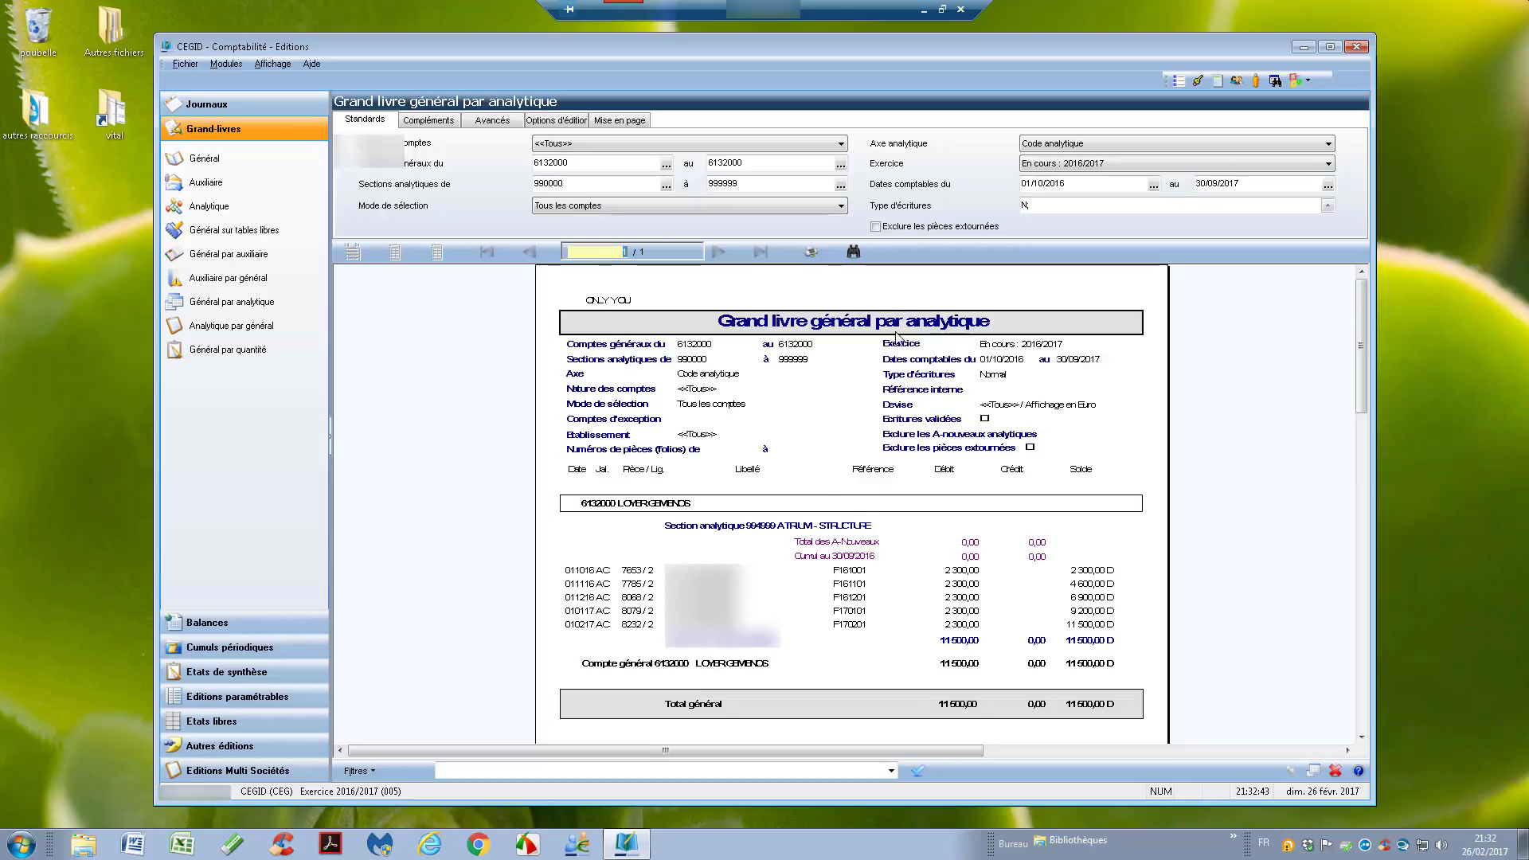
Rerun the ledger on the Code Unité axis for general account 6132000 and review its section breakdown
{"action": "left_click", "coordinate": [1060, 145]}
{"action": "left_click", "coordinate": [1059, 170]}
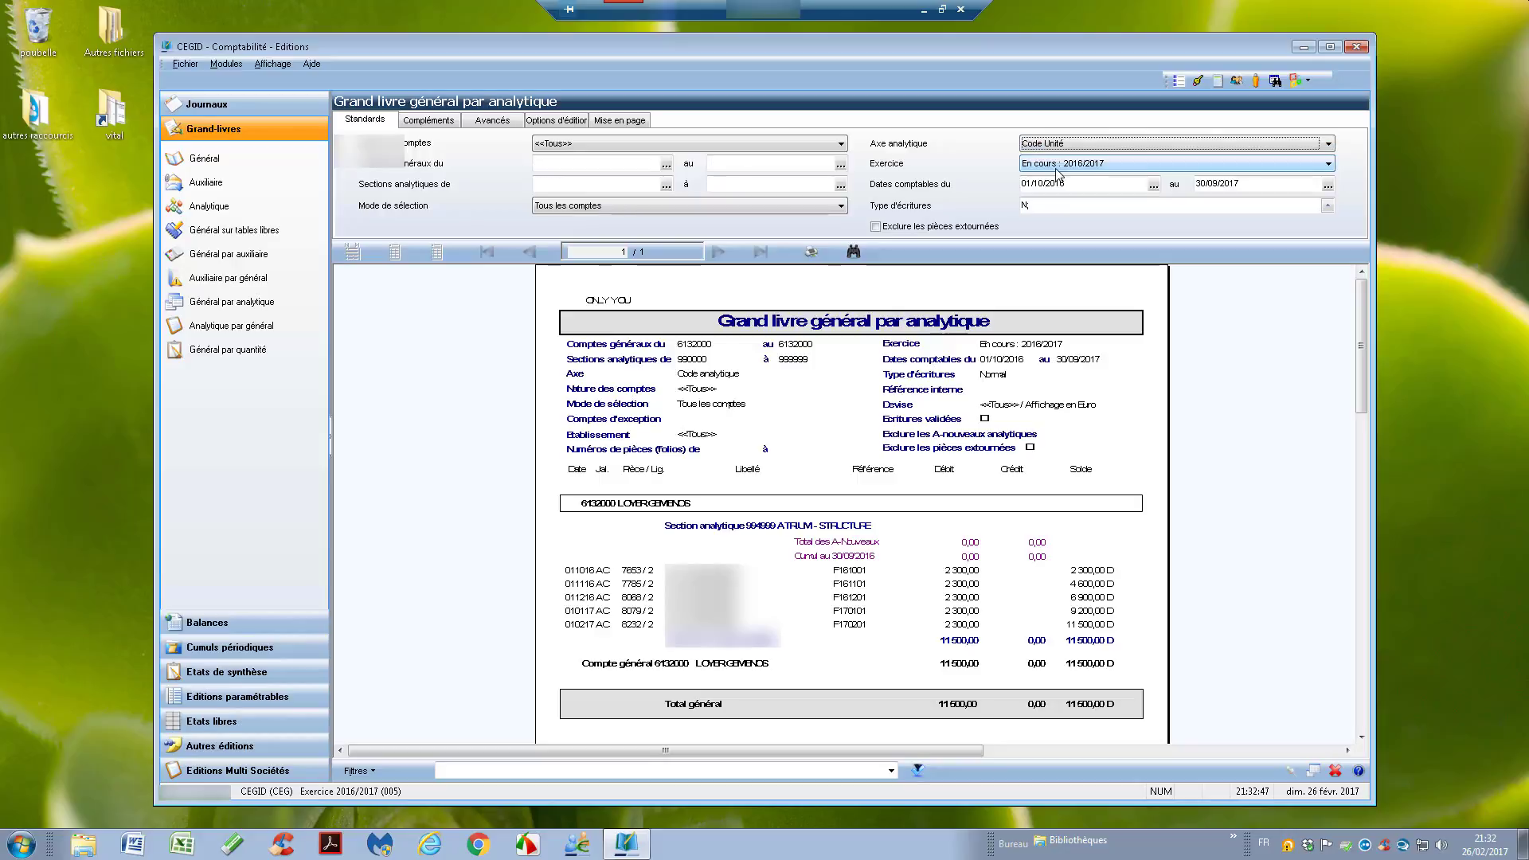
{"action": "left_click", "coordinate": [599, 165]}
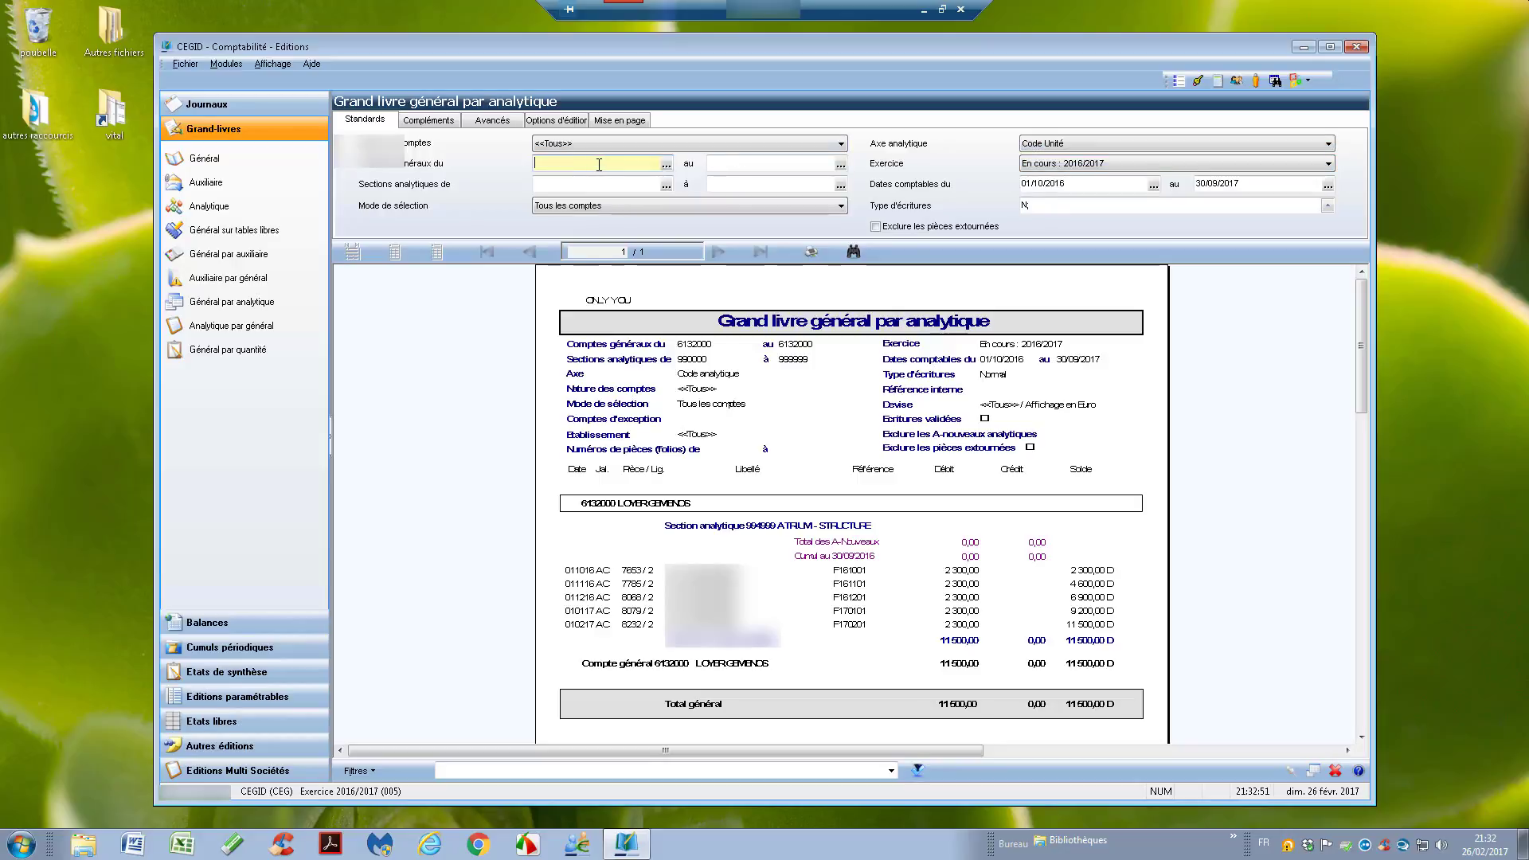
{"action": "type", "text": "6132000"}
{"action": "key", "text": "Tab"}
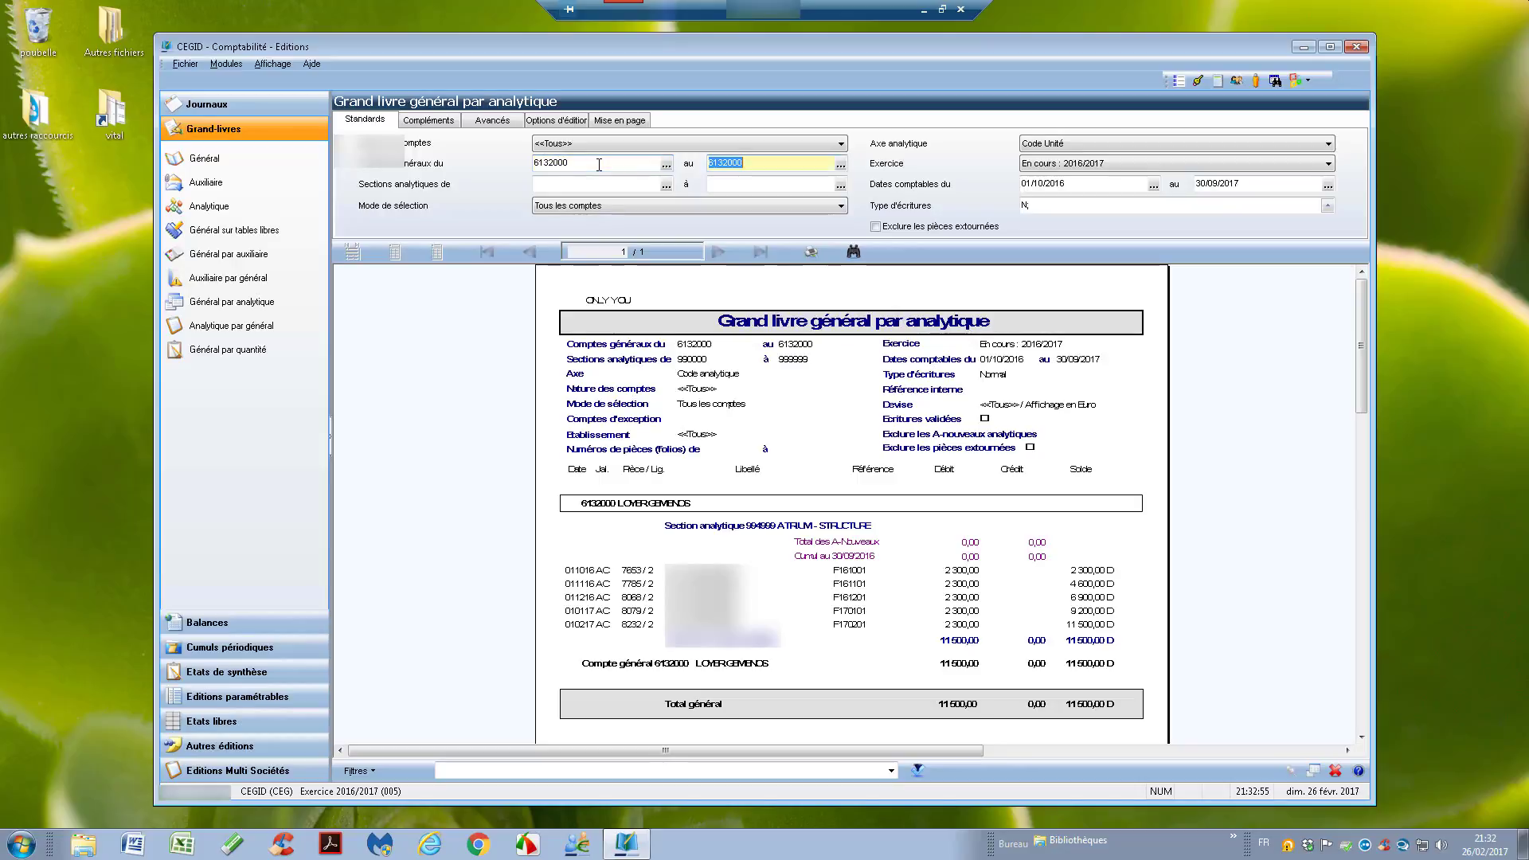
{"action": "left_click", "coordinate": [917, 770]}
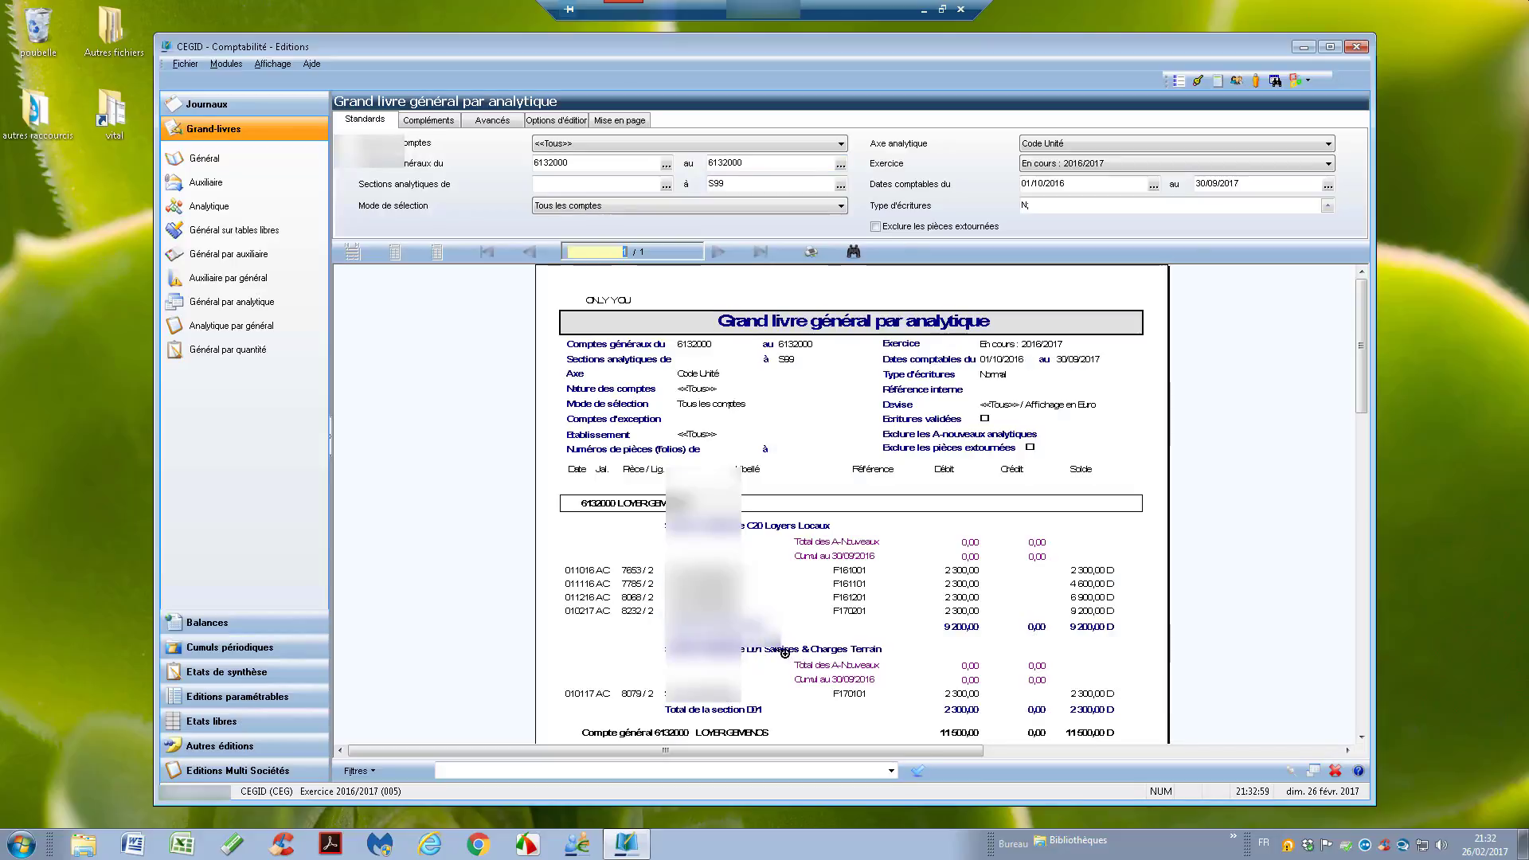
{"action": "left_click", "coordinate": [1361, 739]}
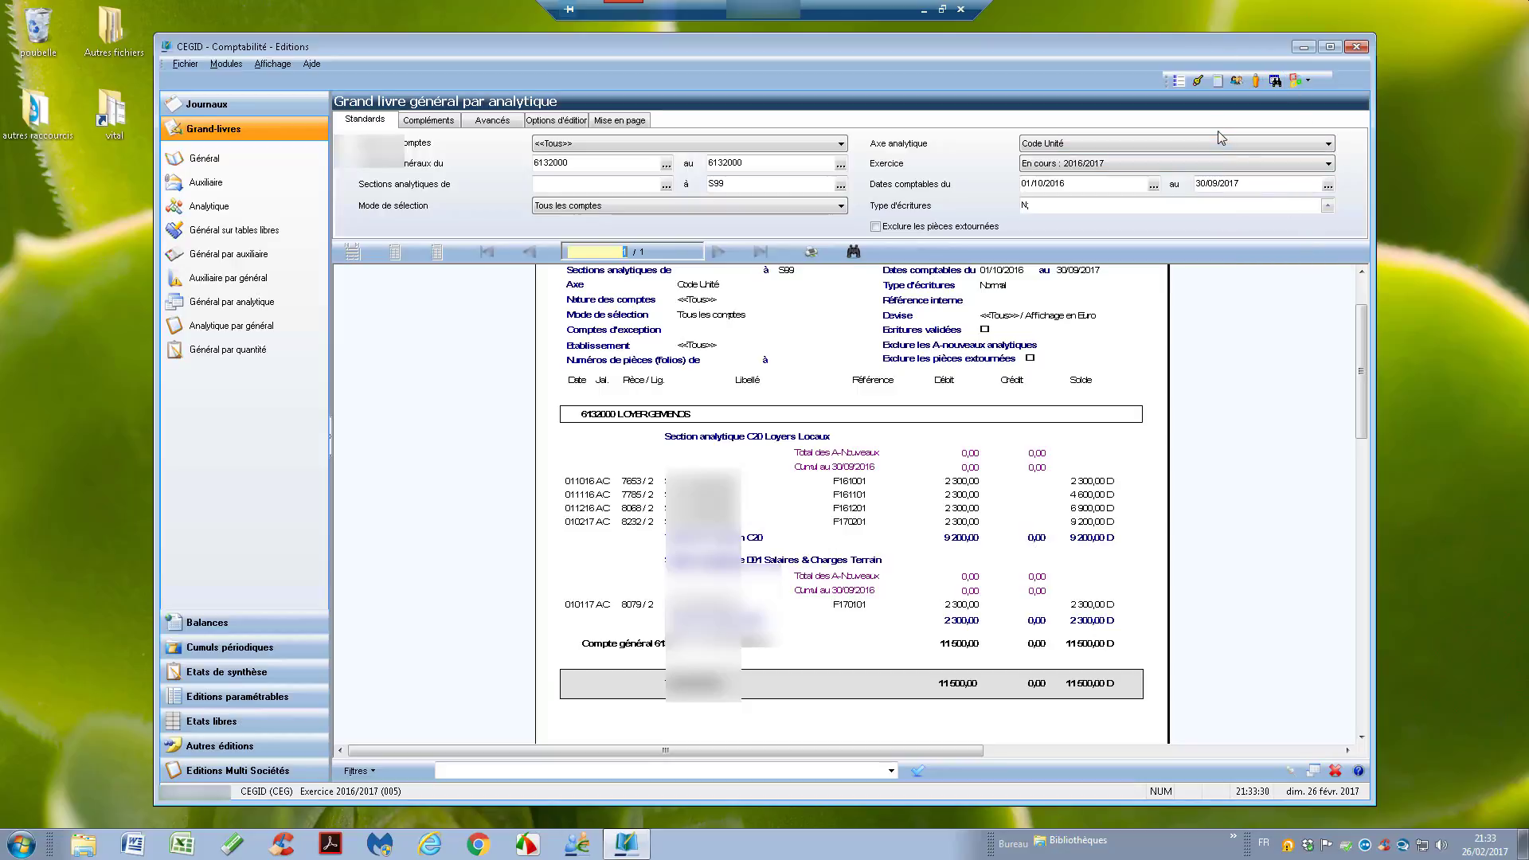
Close the ledger, open the SQL monitor, and run the saved query Extraction Compta et analytique axe 1 & 2 AUDIT
{"action": "left_click", "coordinate": [1179, 82]}
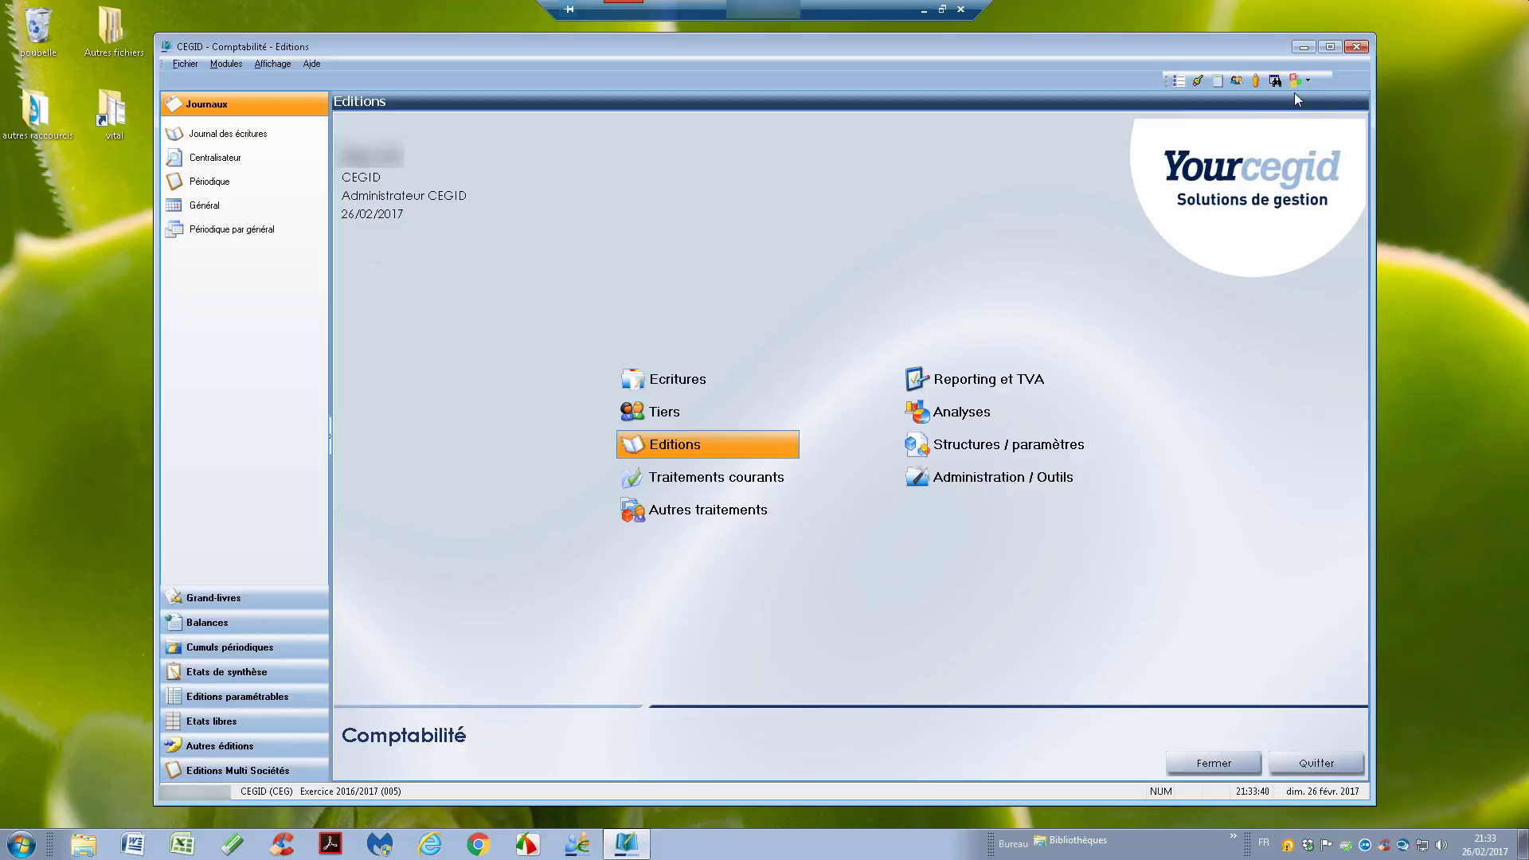
{"action": "left_click", "coordinate": [1277, 83]}
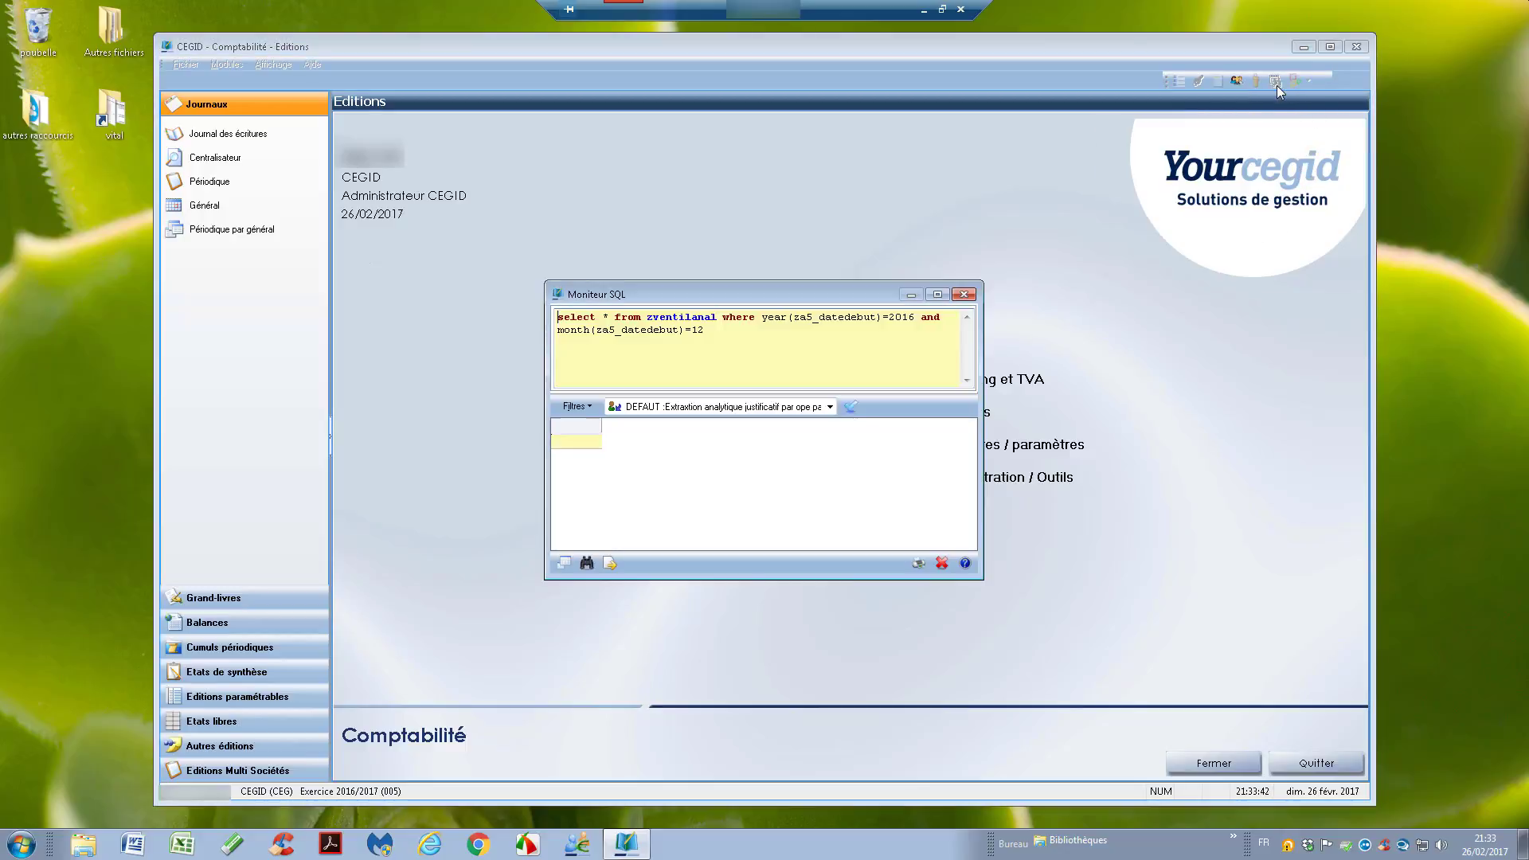
{"action": "left_click", "coordinate": [829, 408]}
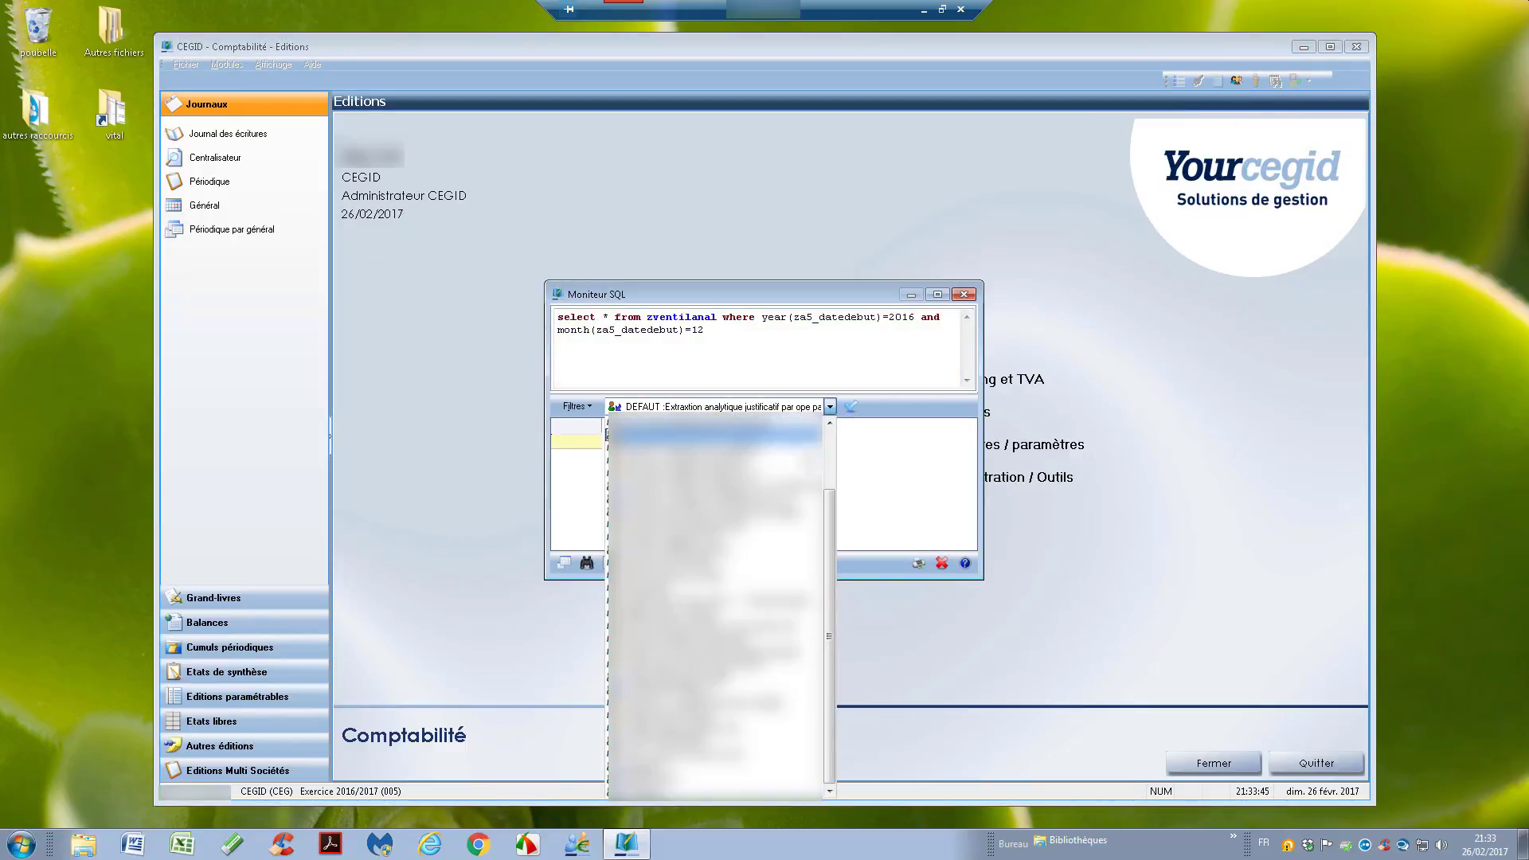
{"action": "left_click", "coordinate": [800, 485]}
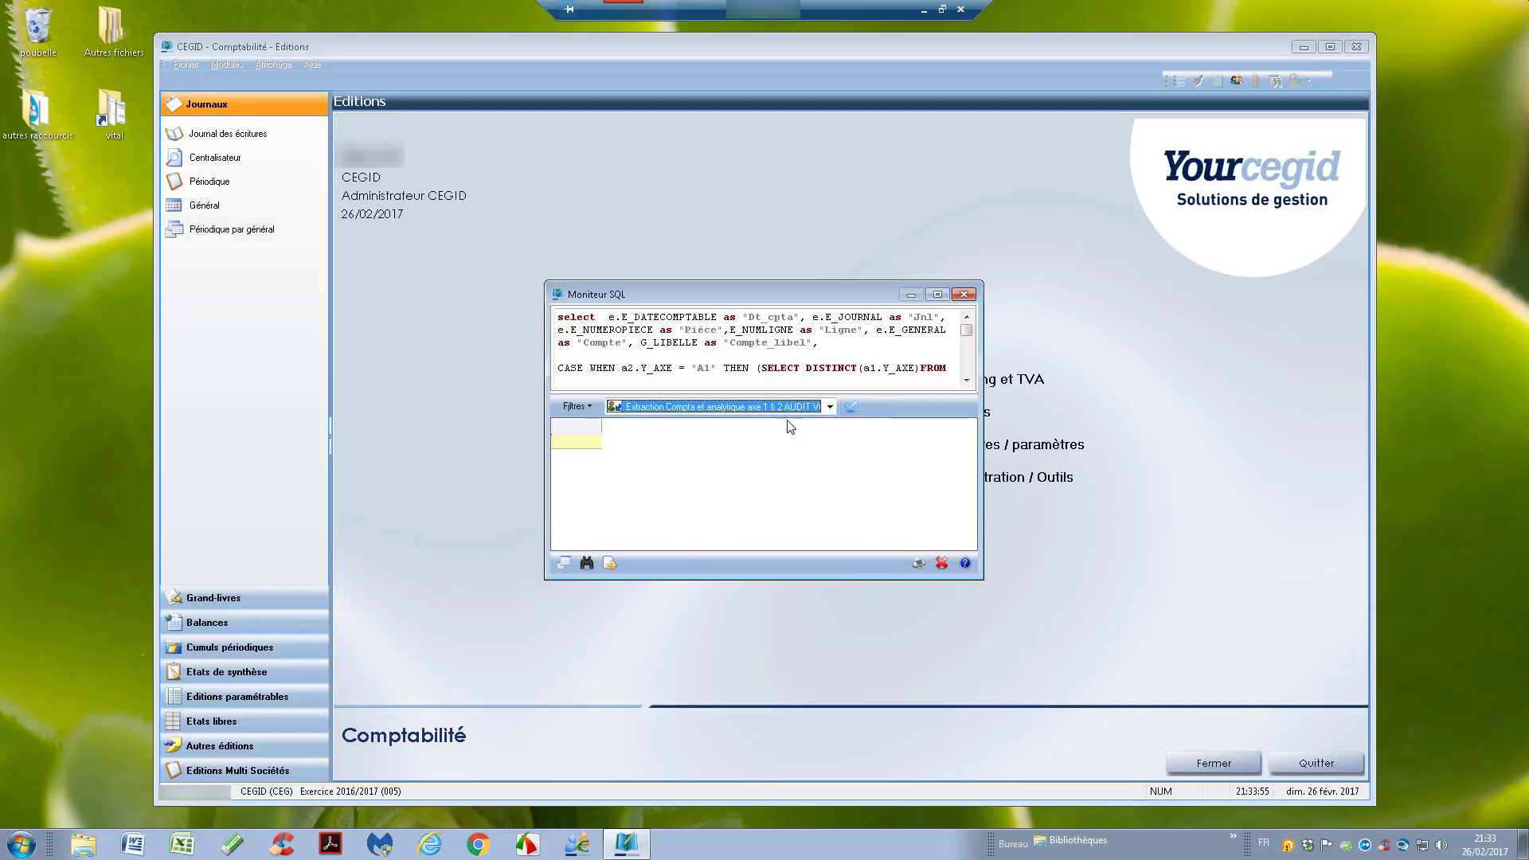
{"action": "left_click", "coordinate": [851, 407]}
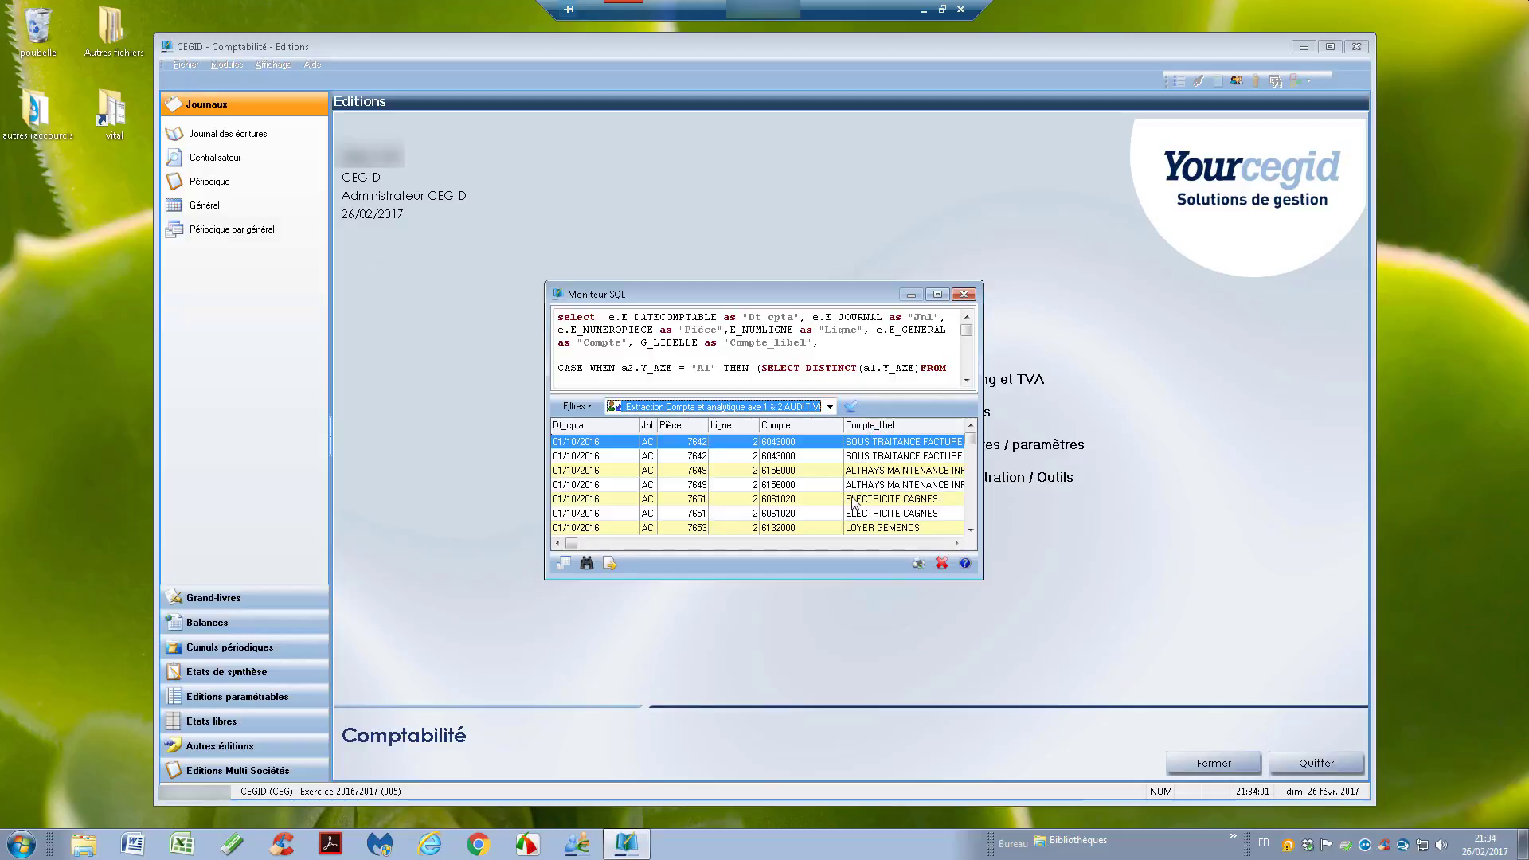
Export the query result to the desktop as a text file (*.txt) named Temp Axe1 Axe2 and close the SQL monitor
{"action": "left_click", "coordinate": [611, 565]}
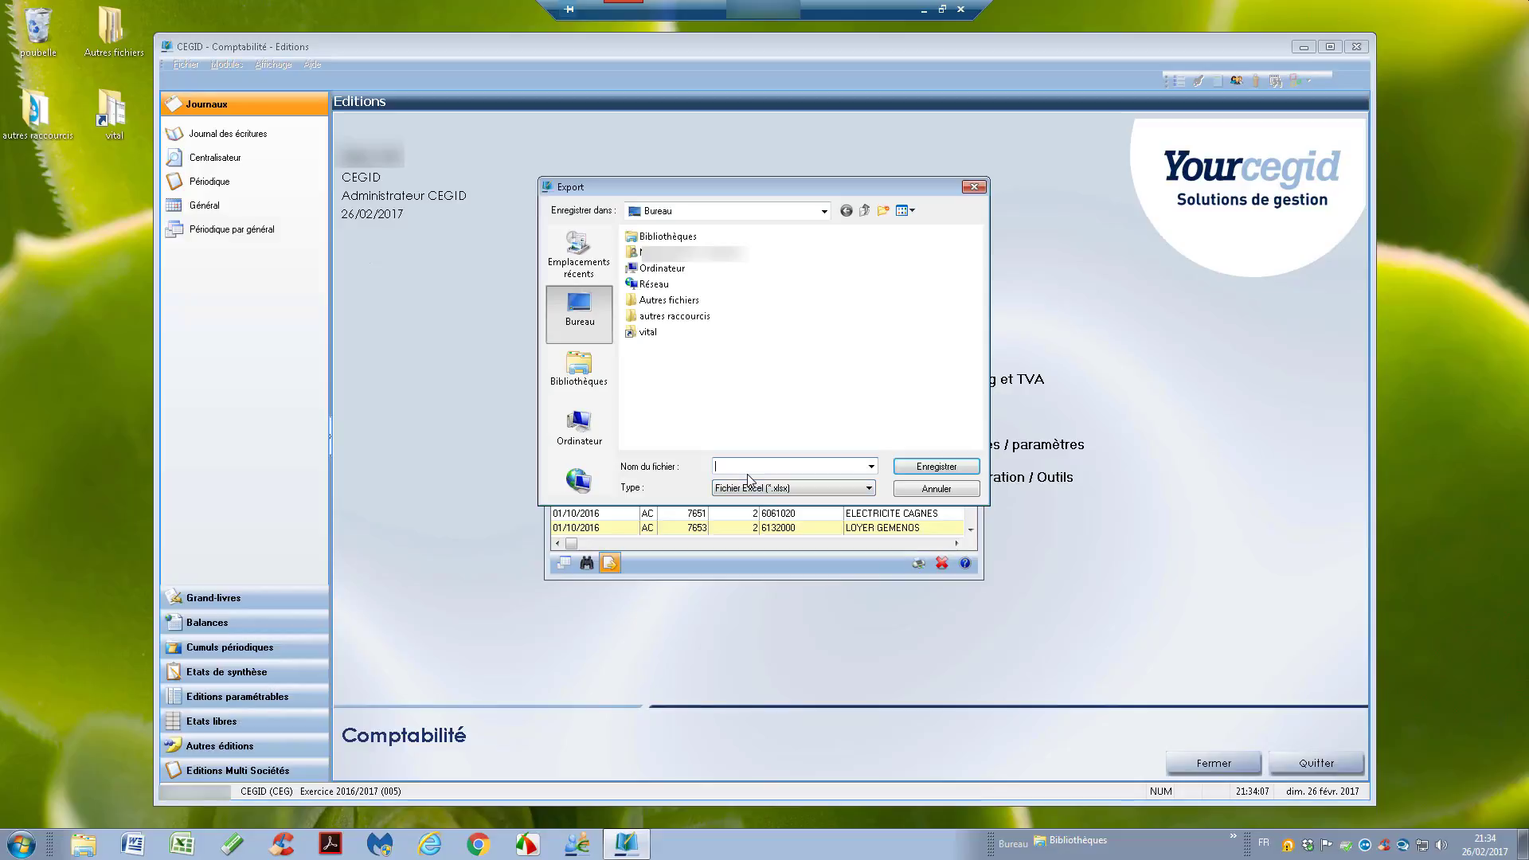
{"action": "type", "text": "Temp Axe1 Axe2"}
{"action": "left_click", "coordinate": [791, 495]}
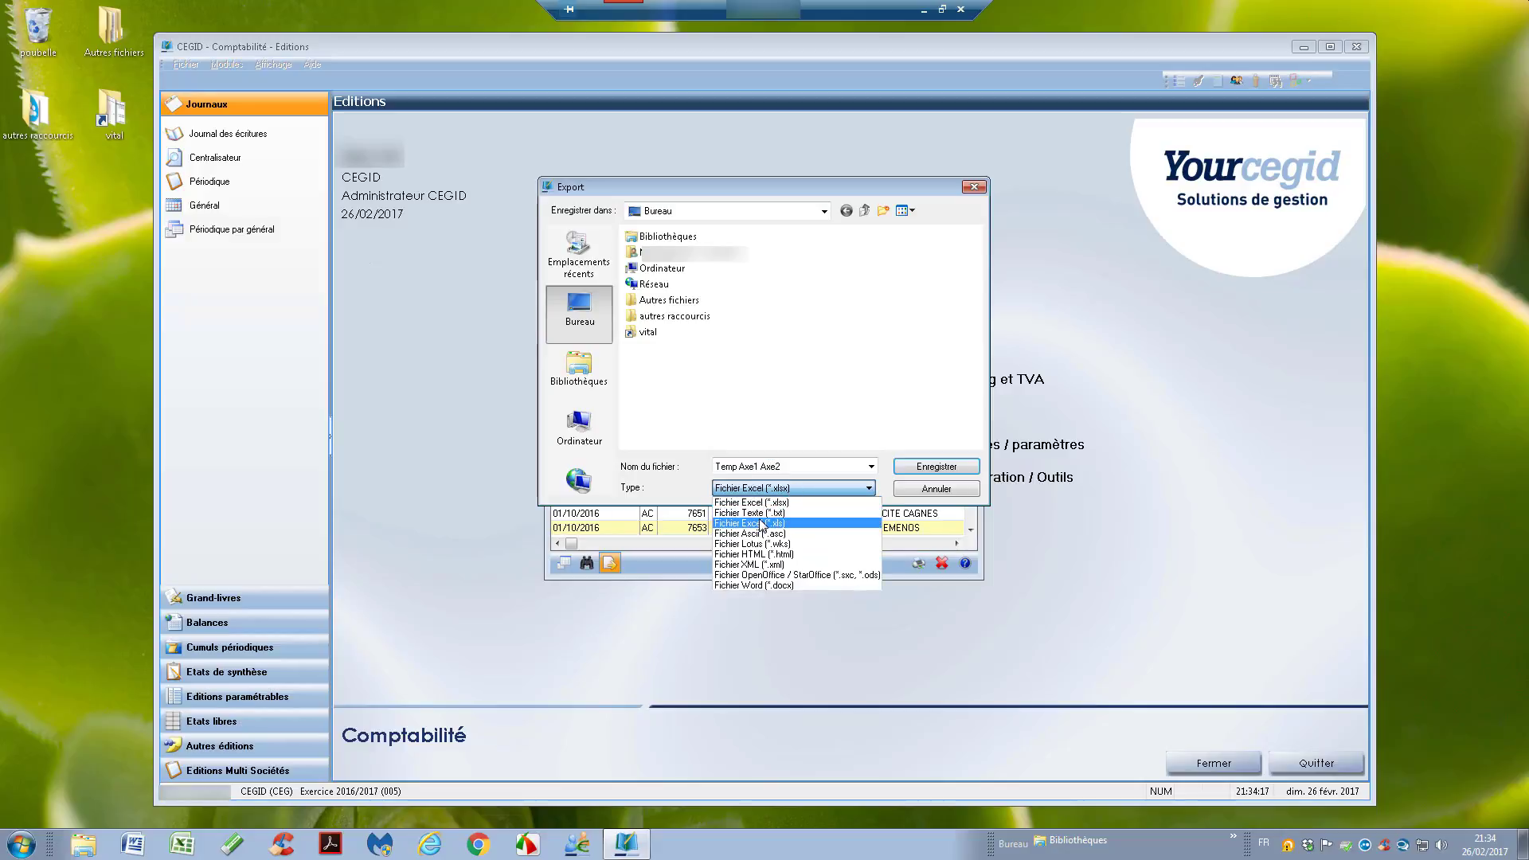
{"action": "left_click", "coordinate": [766, 514]}
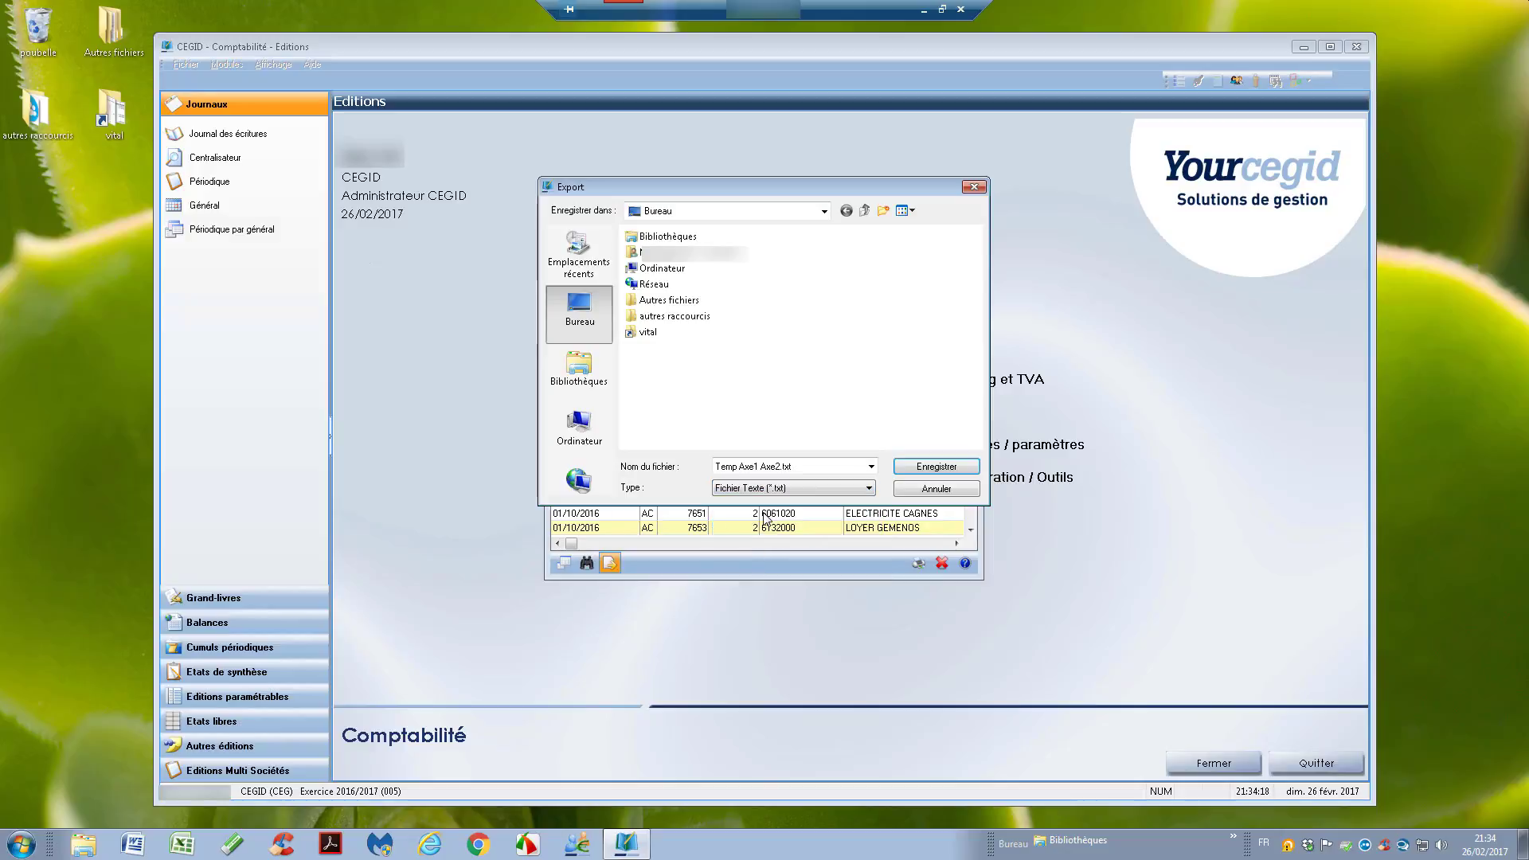
{"action": "left_click", "coordinate": [936, 467]}
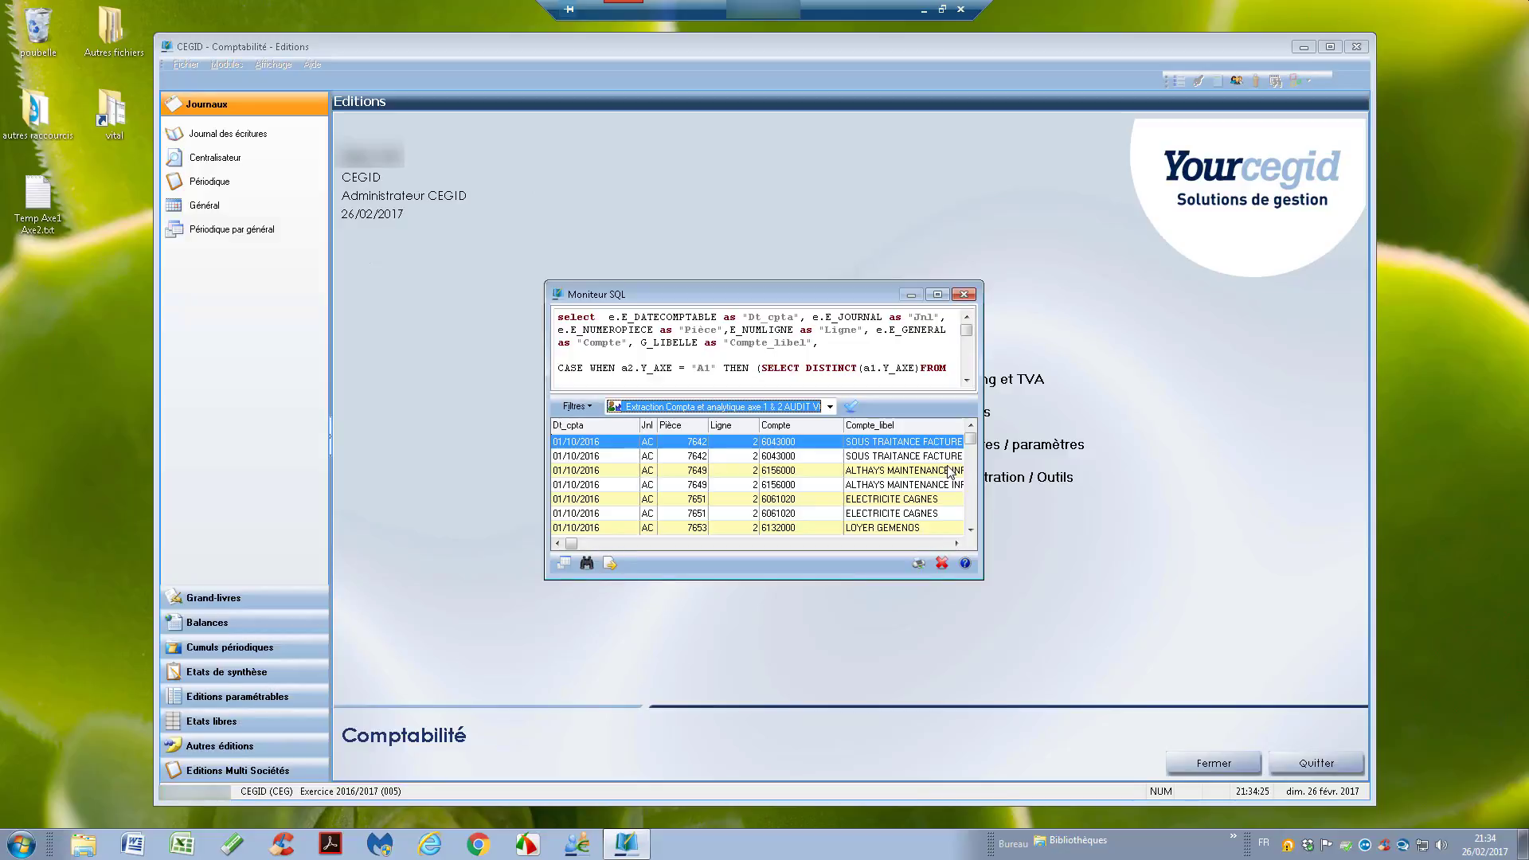
{"action": "left_click", "coordinate": [963, 294]}
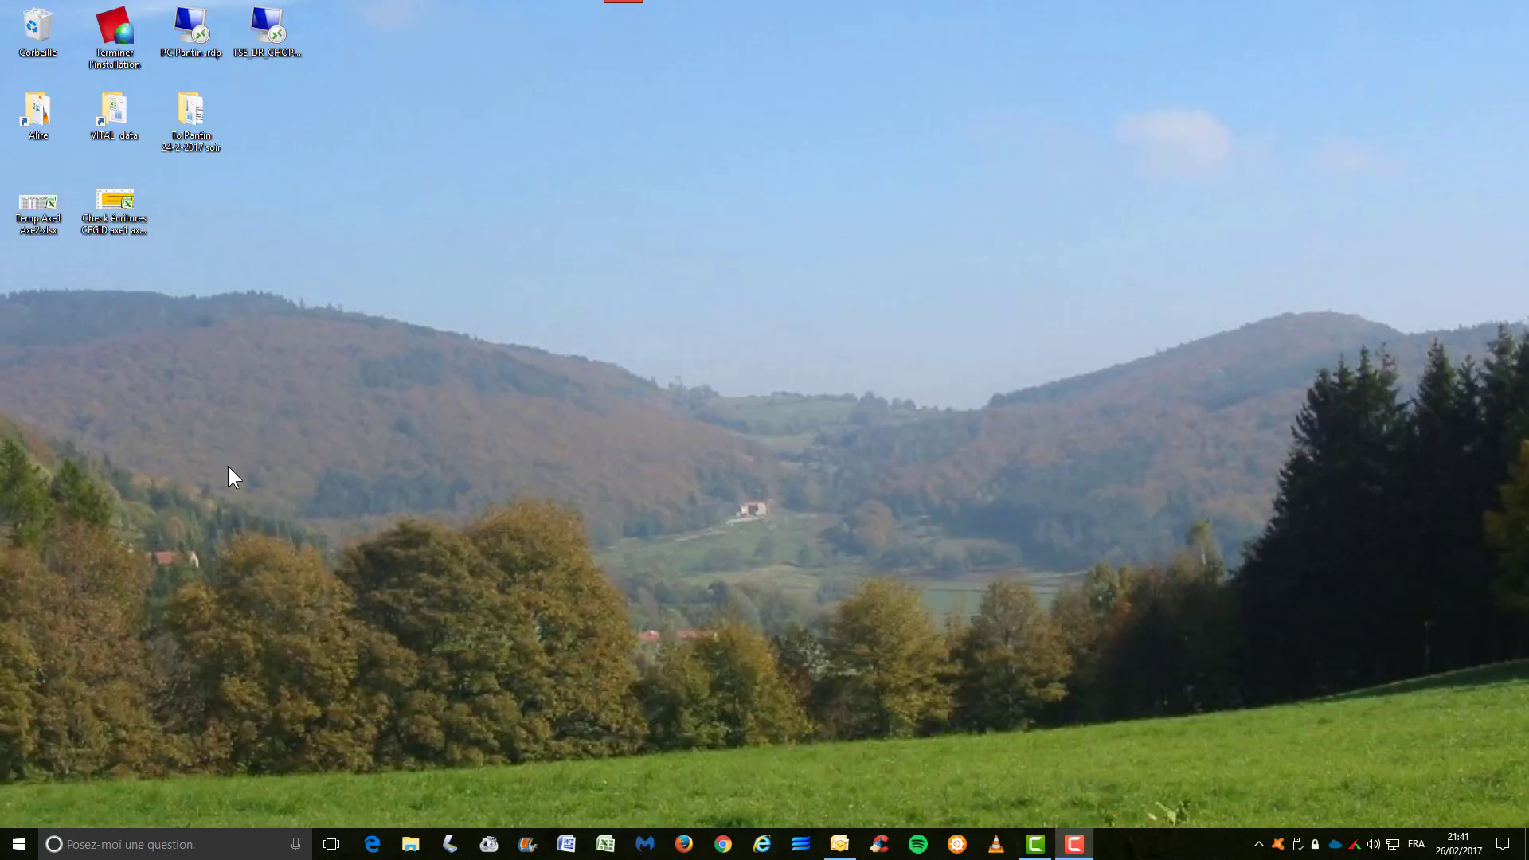
Open Temp Axe1 Axe2.xlsx in Excel and examine the paired axis A1 and A2 lines and sections of pieces 7642, 7660 and 7653
{"action": "double_click", "coordinate": [35, 213]}
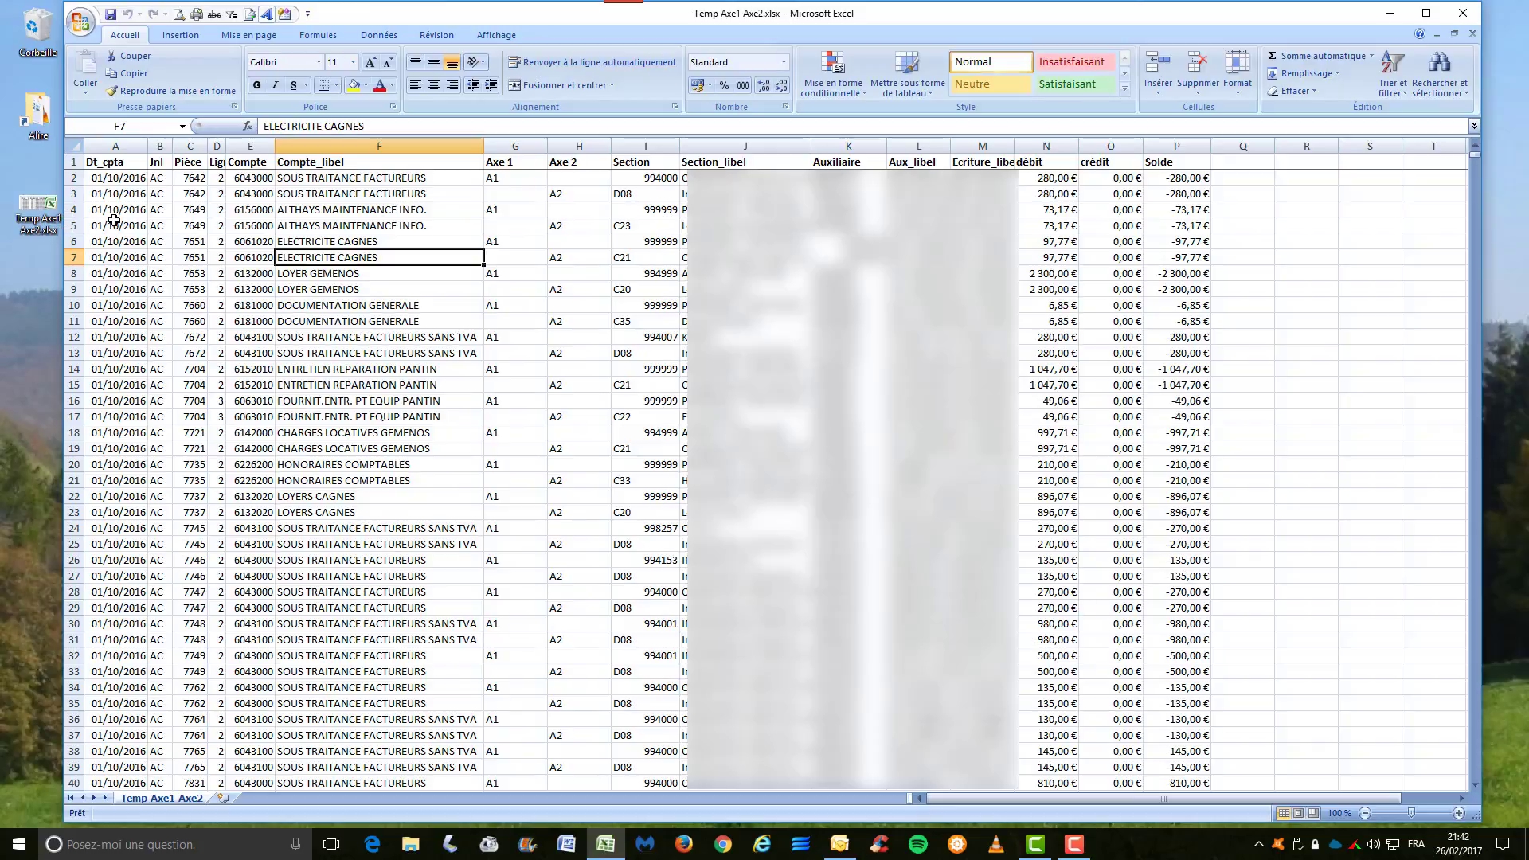
{"action": "left_click_drag", "start_coordinate": [72, 177], "coordinate": [70, 194]}
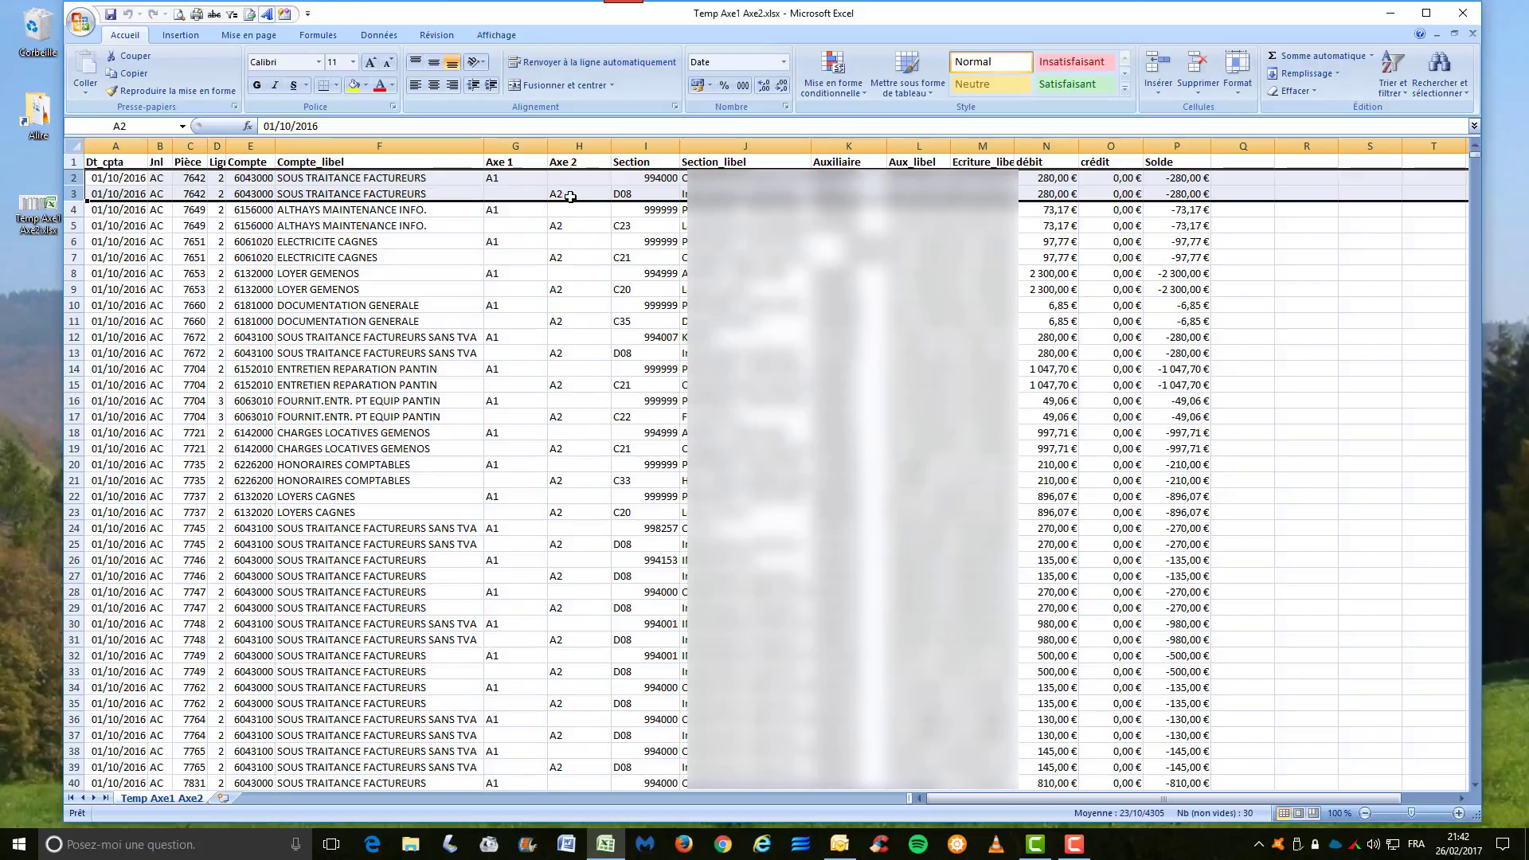
{"action": "left_click", "coordinate": [665, 178]}
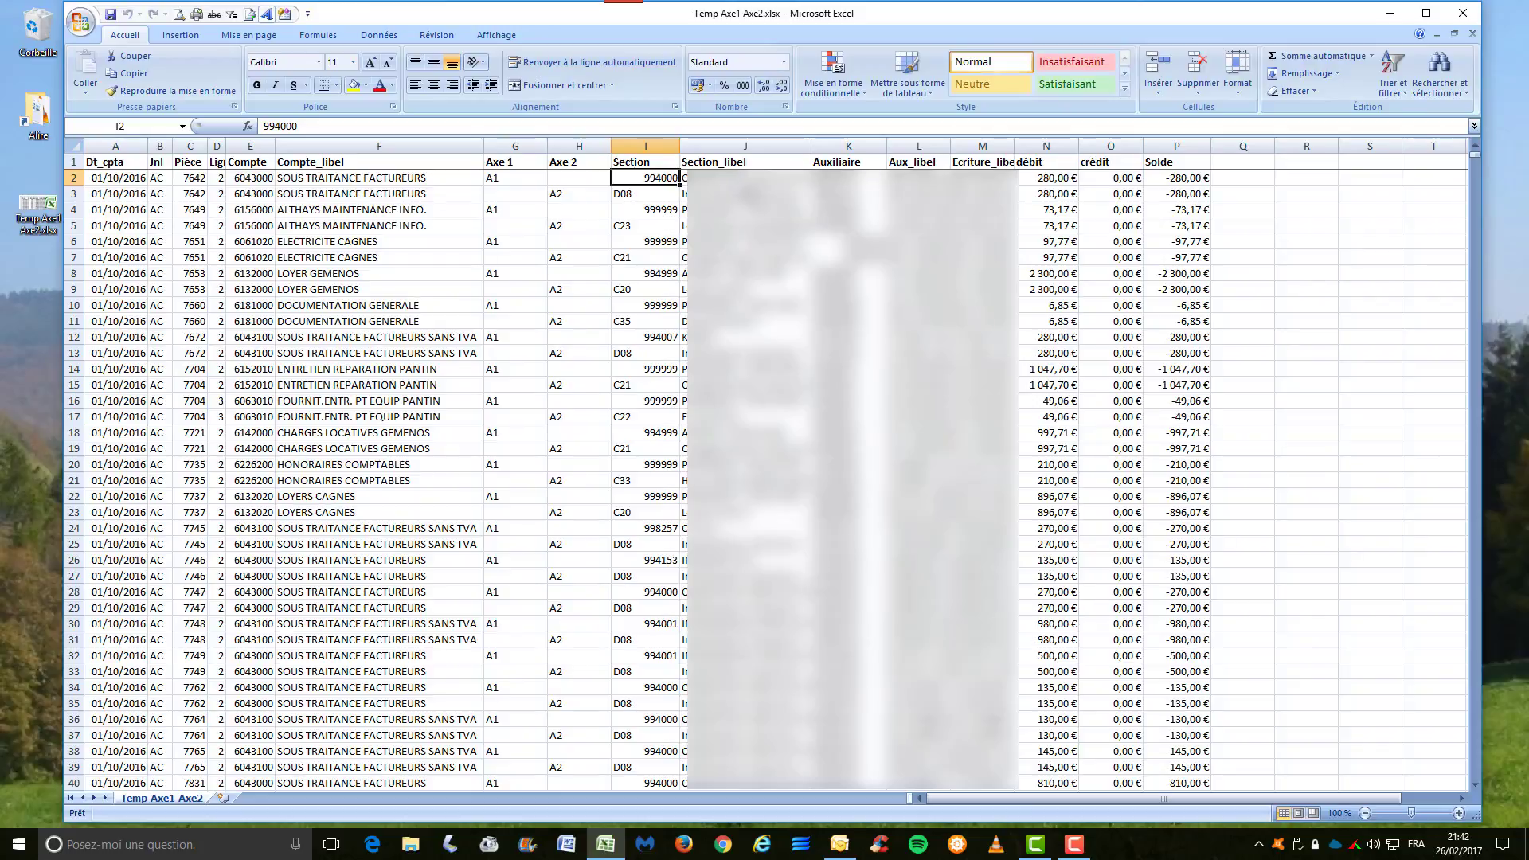
{"action": "left_click", "coordinate": [635, 195]}
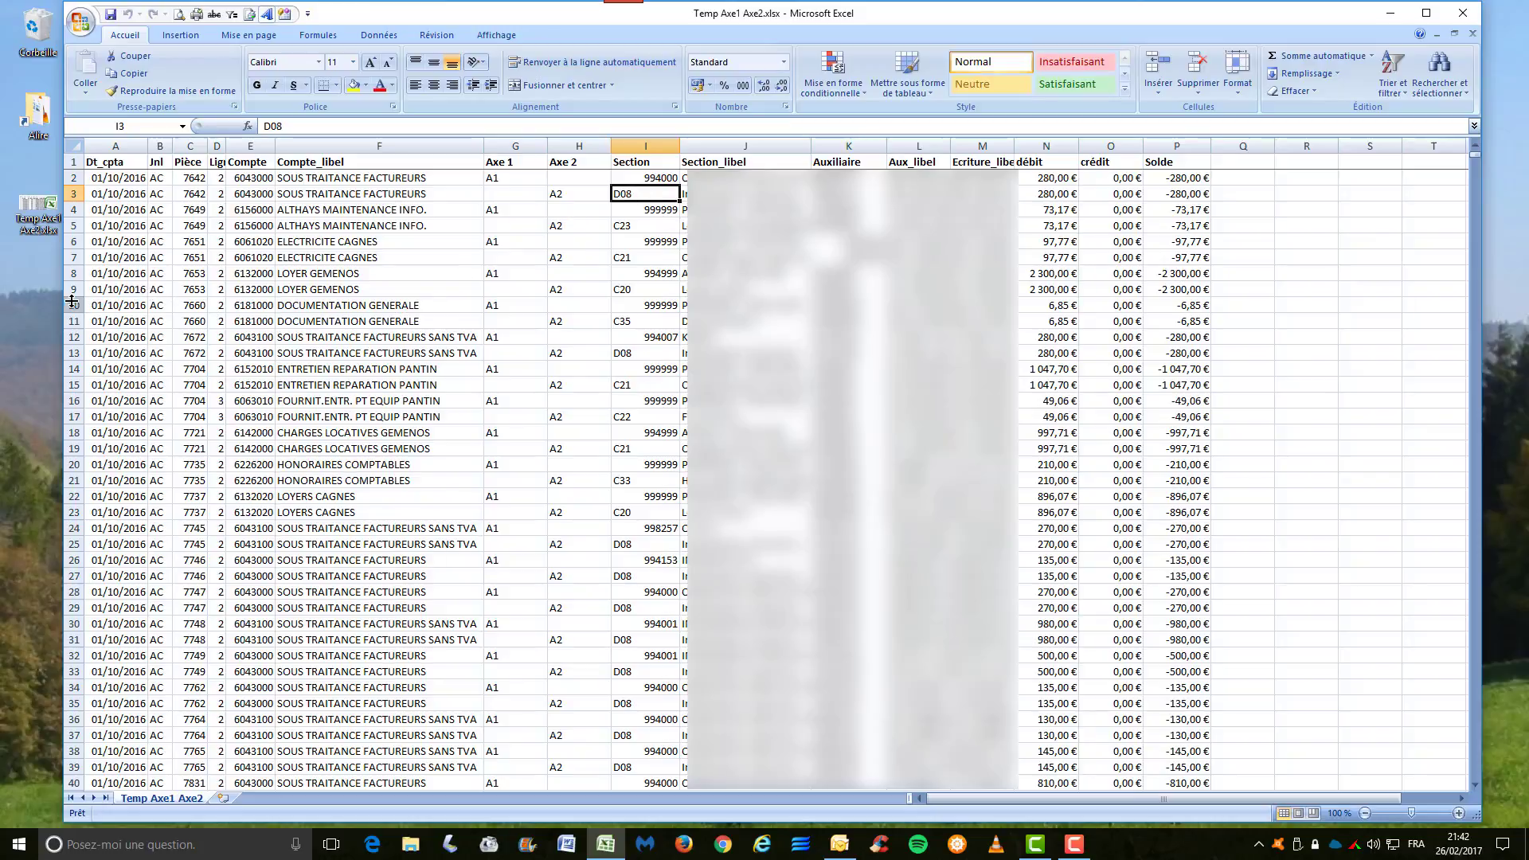
{"action": "mouse_move", "coordinate": [73, 305]}
{"action": "left_mouse_down"}
{"action": "mouse_move", "coordinate": [73, 339]}
{"action": "mouse_move", "coordinate": [72, 325]}
{"action": "left_mouse_up"}
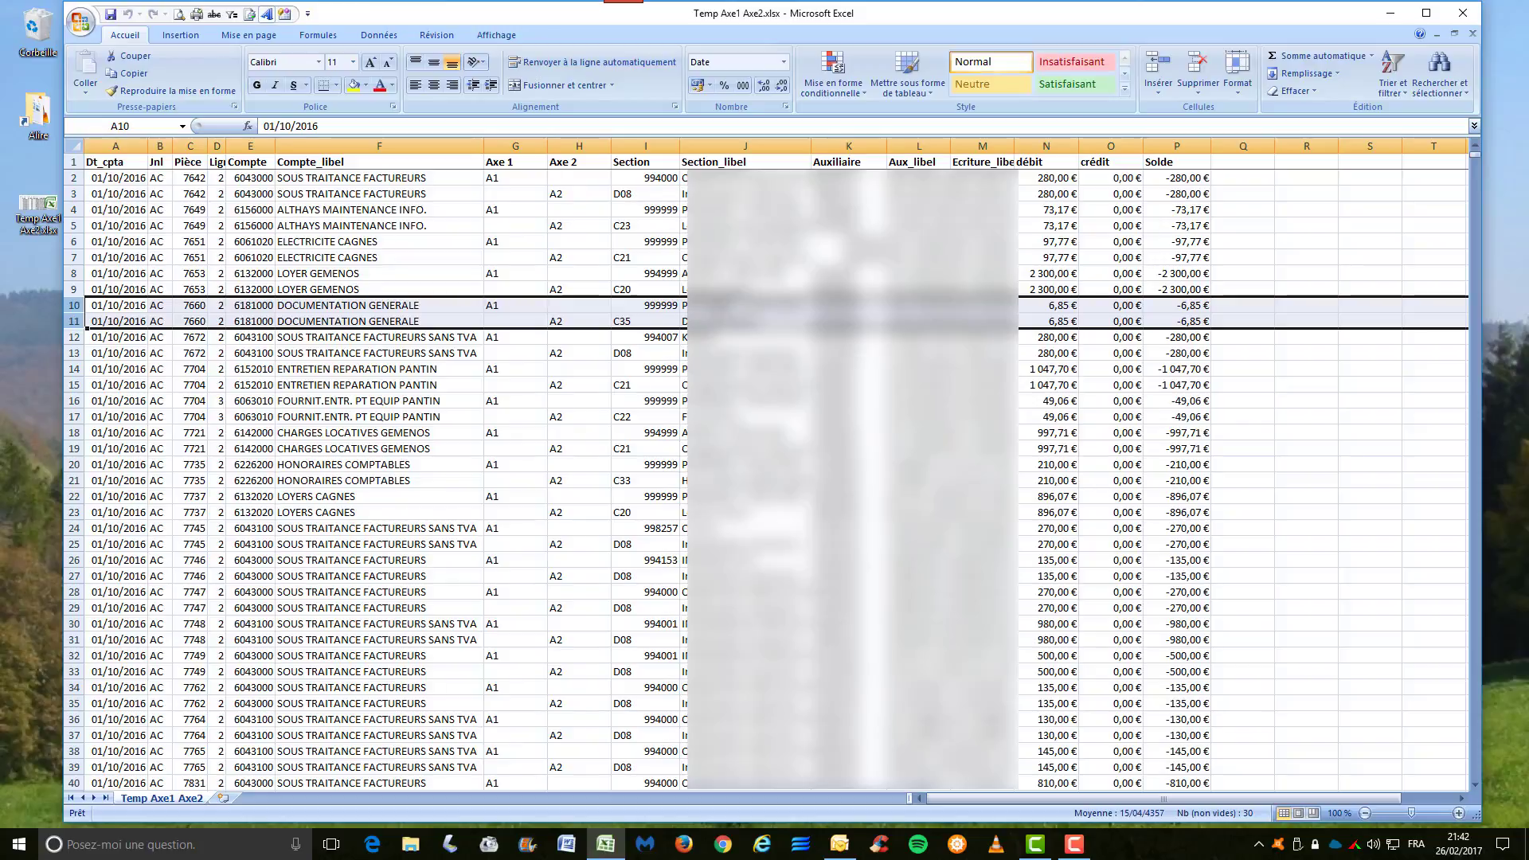
{"action": "left_click", "coordinate": [644, 319]}
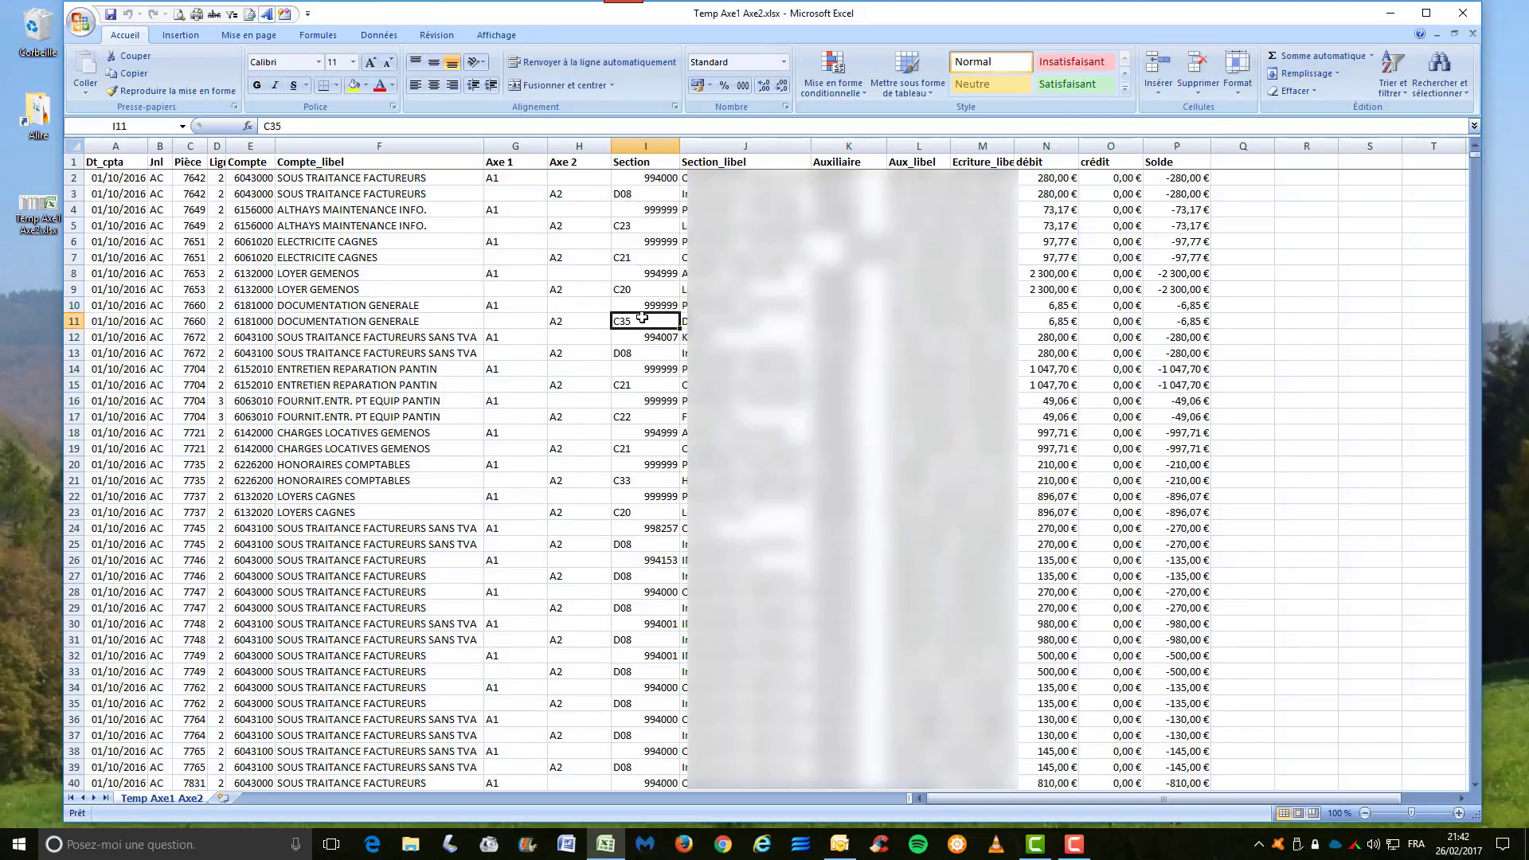
{"action": "key", "text": "Right"}
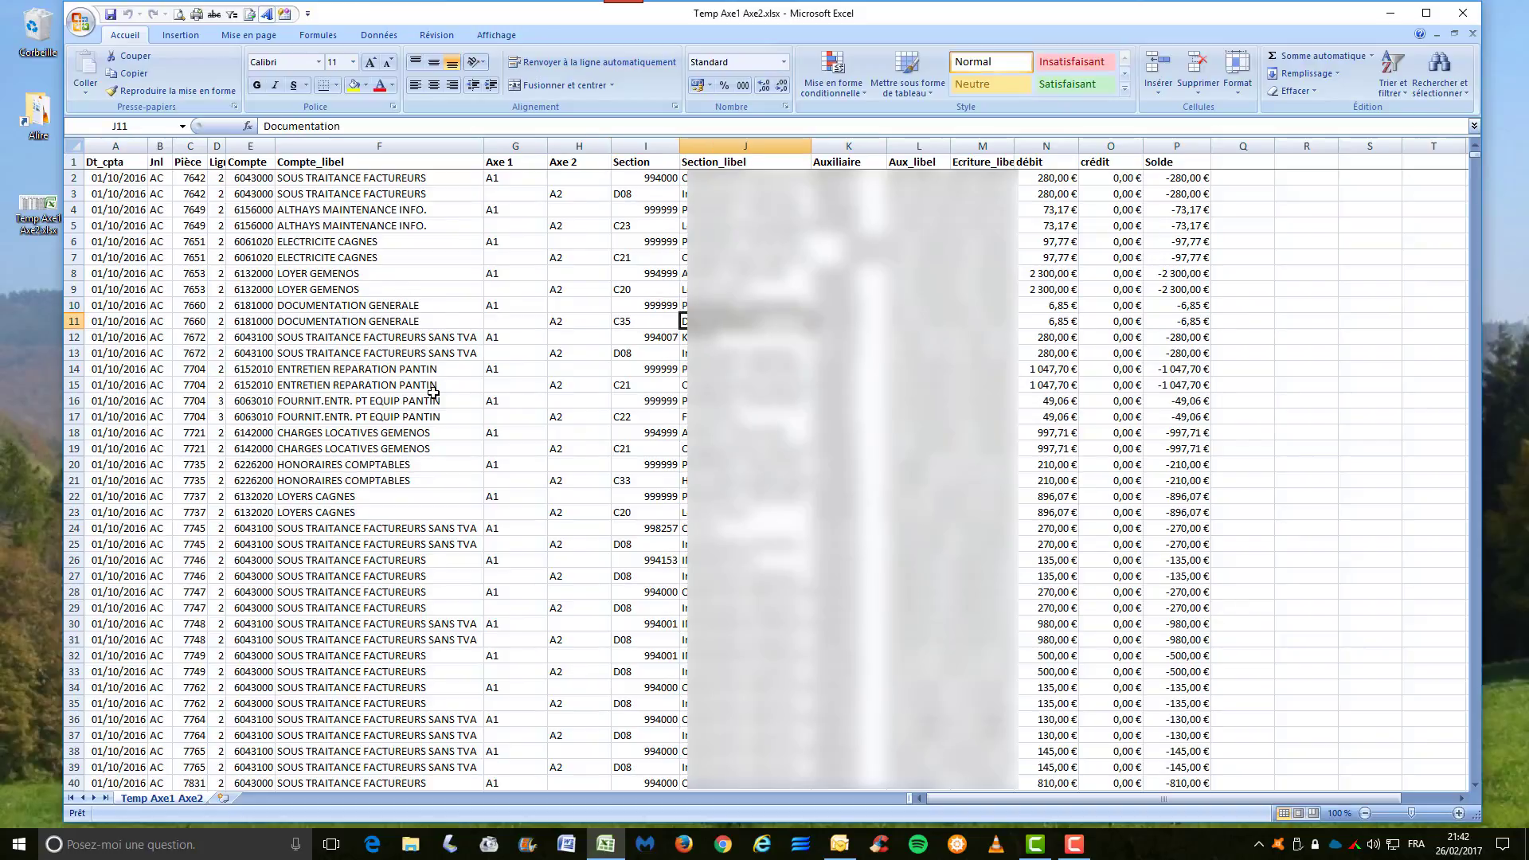
{"action": "left_click", "coordinate": [345, 290]}
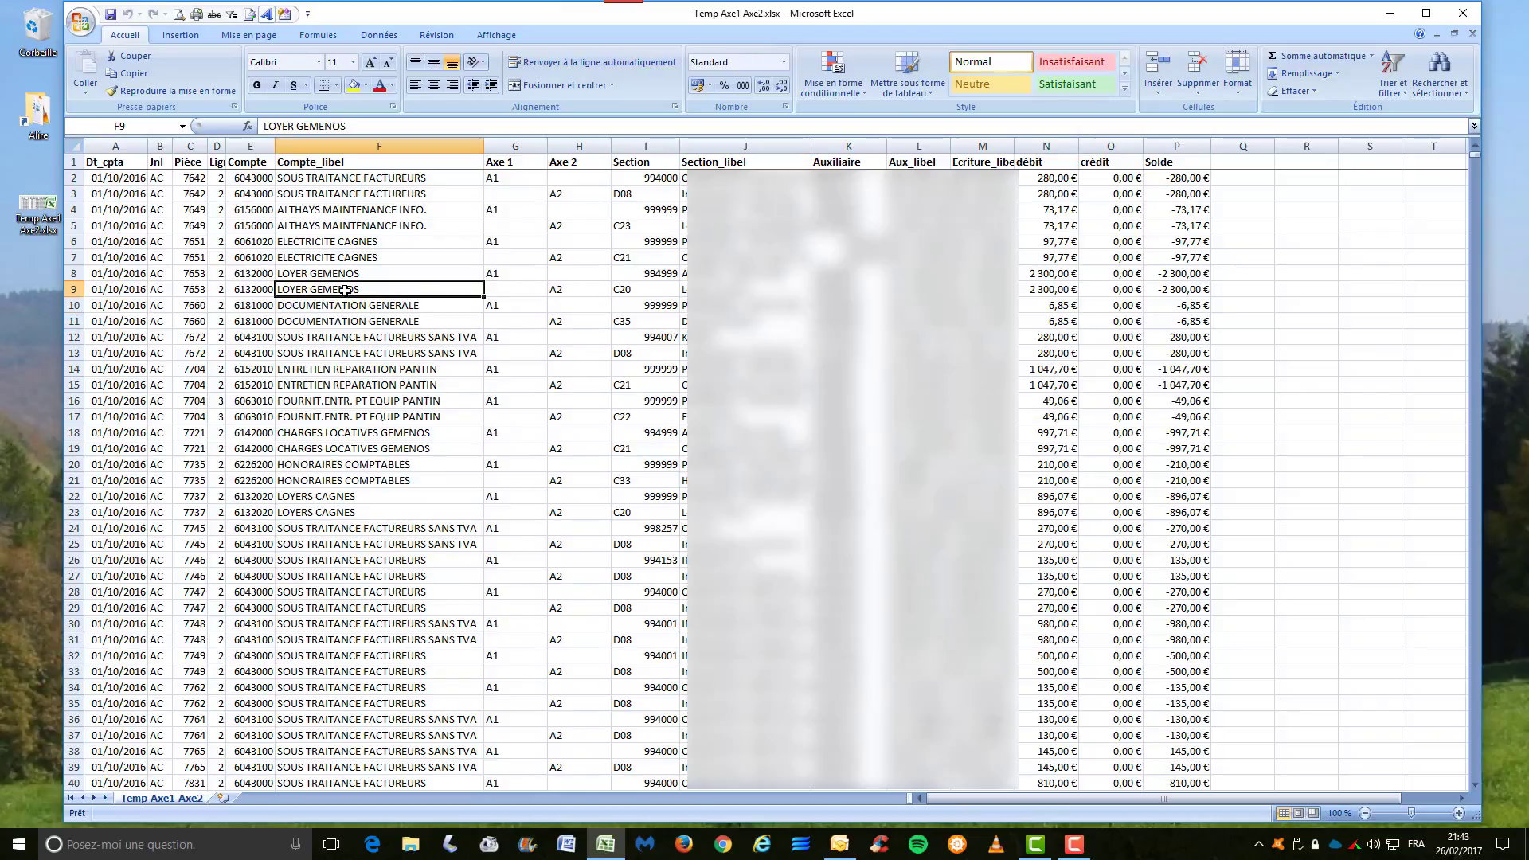
Search the sheet for section i89 and close the search dialog
{"action": "key", "text": "ctrl+f"}
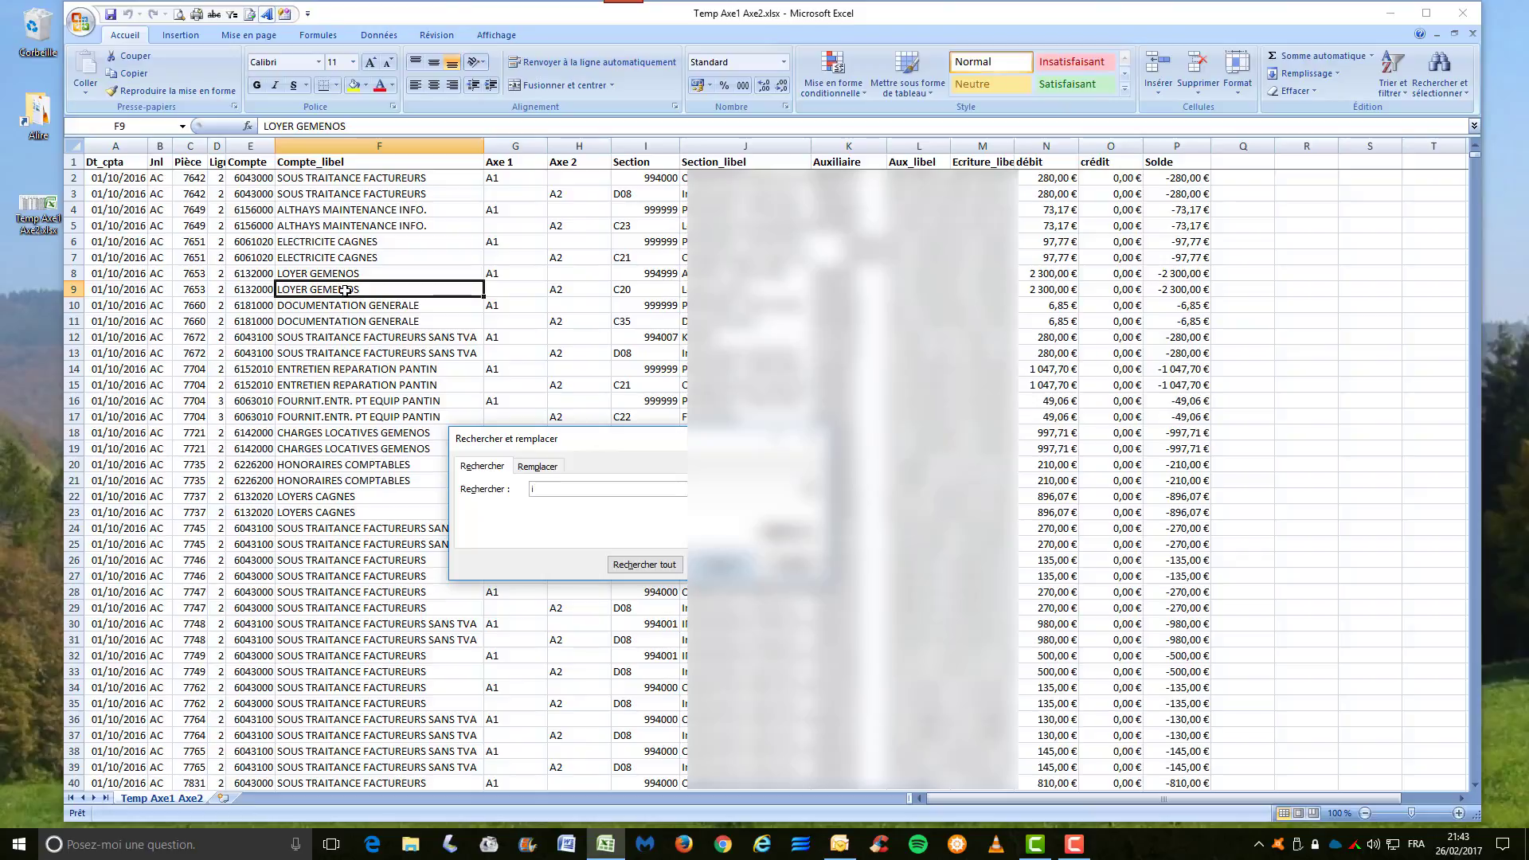
{"action": "key", "text": "Return"}
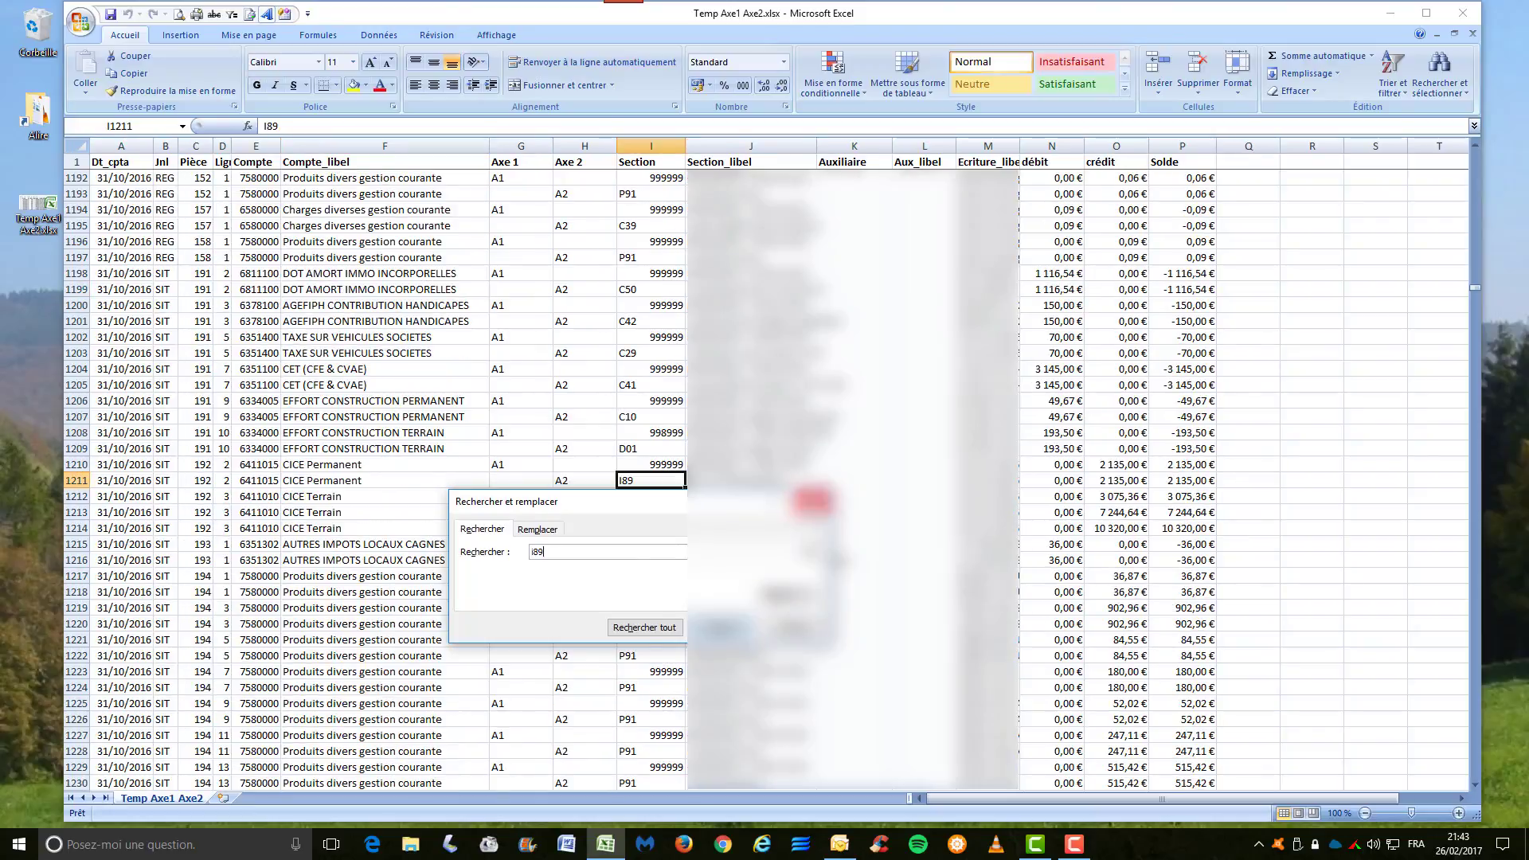
{"action": "left_click", "coordinate": [829, 500]}
Compare the sections and credit amounts of the CICE lines in rows 1210 to 1214, and select rows 2 and 3 again
{"action": "left_click_drag", "start_coordinate": [77, 464], "coordinate": [63, 530]}
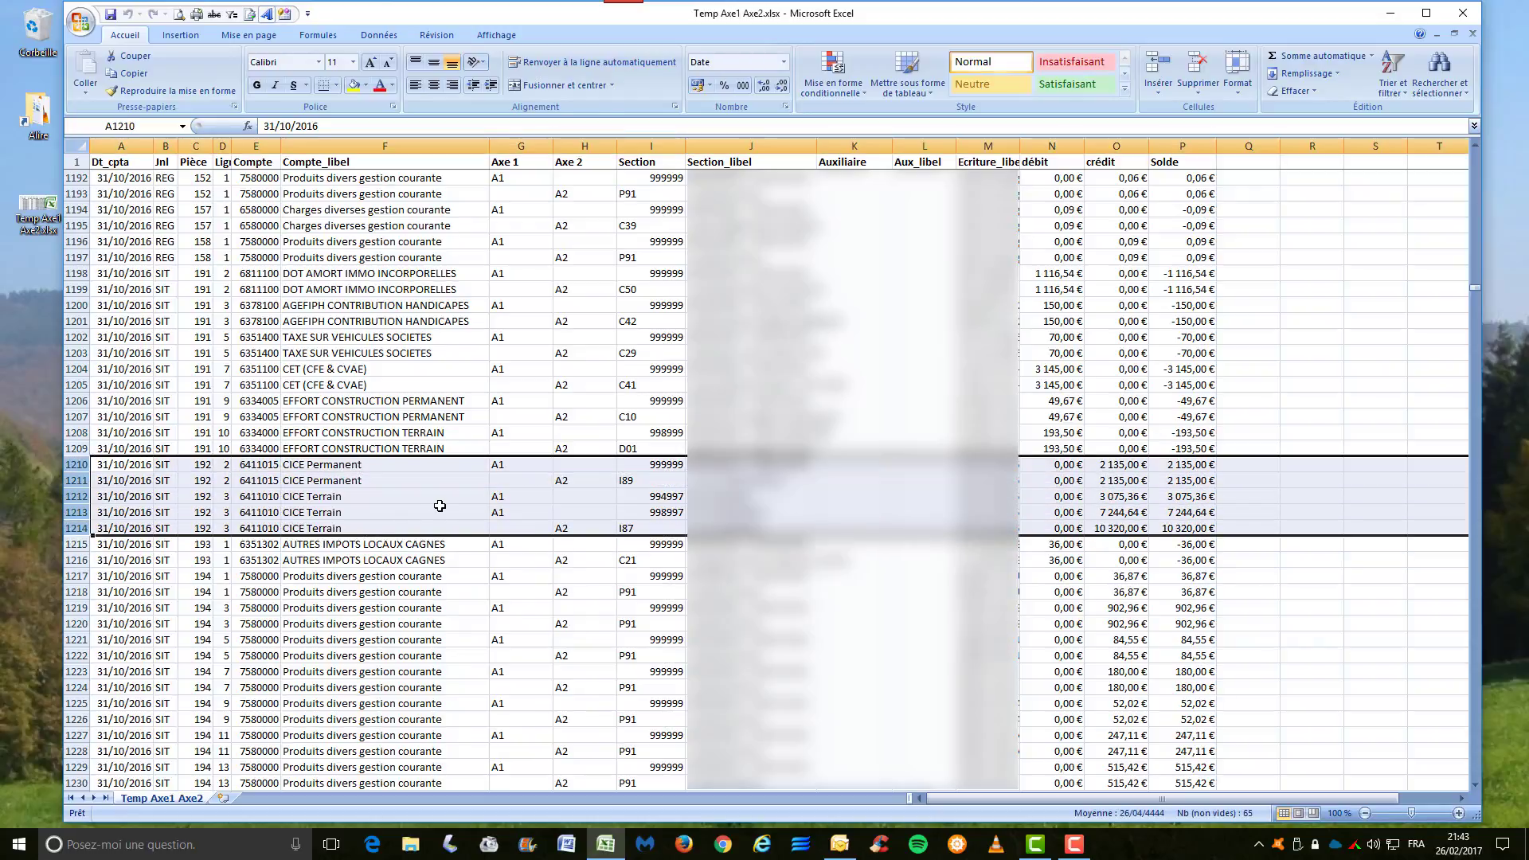
{"action": "left_click", "coordinate": [78, 496]}
{"action": "left_click_drag", "start_coordinate": [76, 495], "coordinate": [75, 529]}
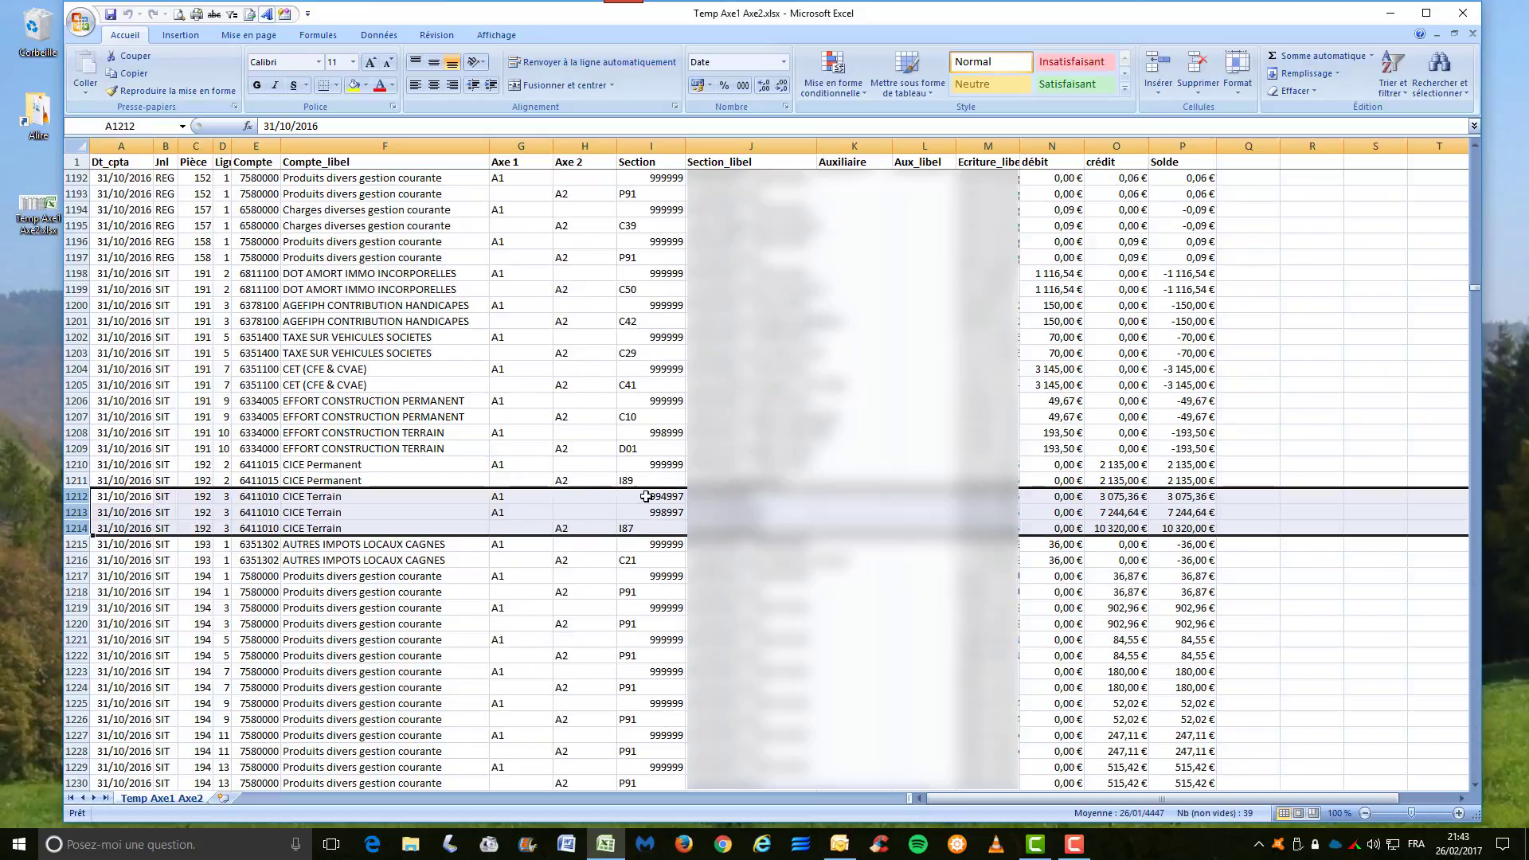
{"action": "left_click_drag", "start_coordinate": [647, 497], "coordinate": [645, 506]}
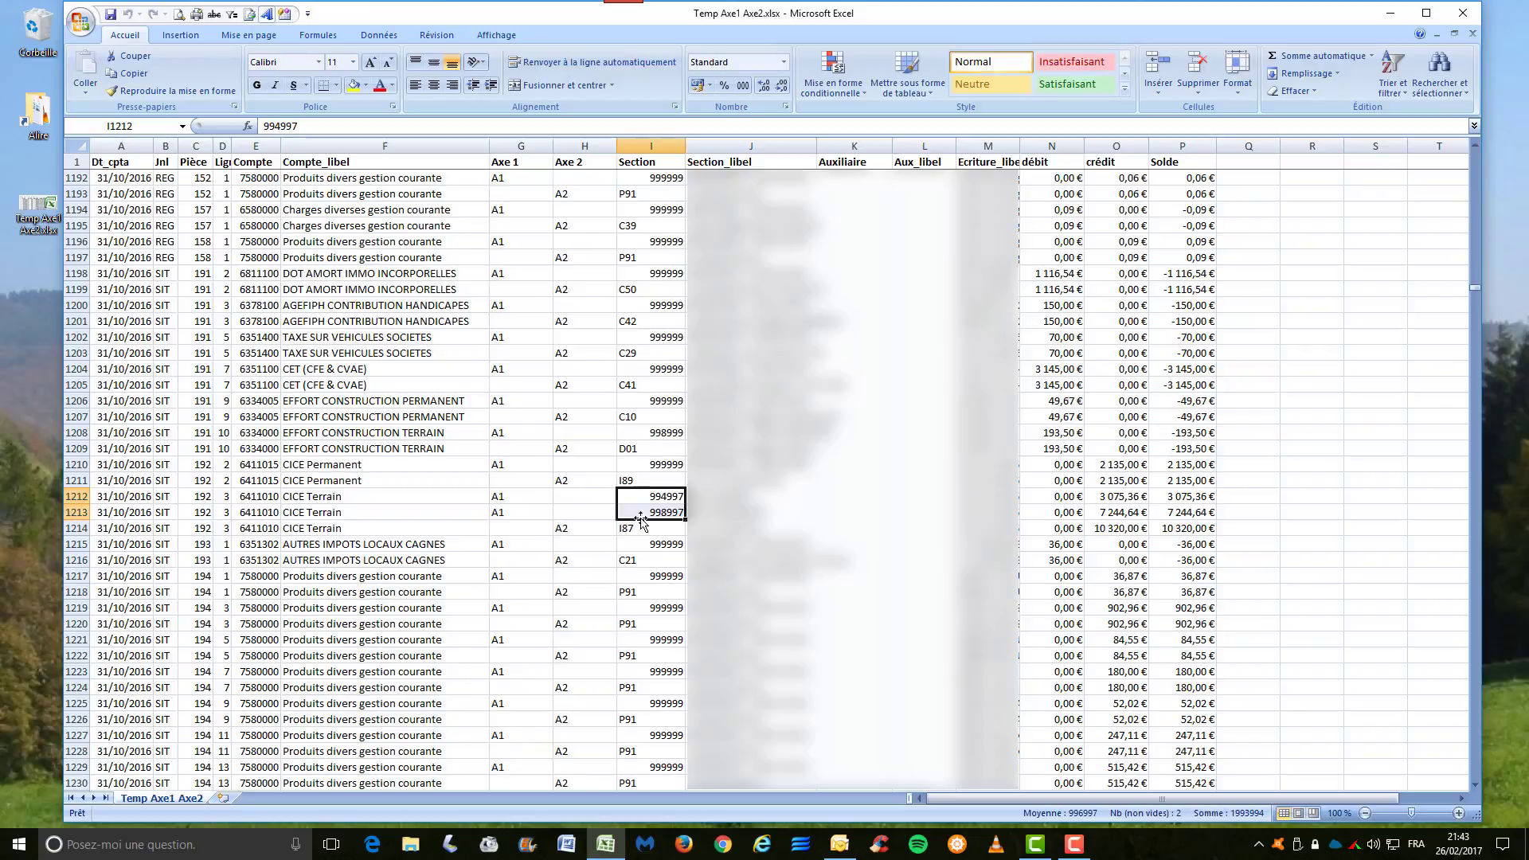
{"action": "left_click", "coordinate": [634, 529]}
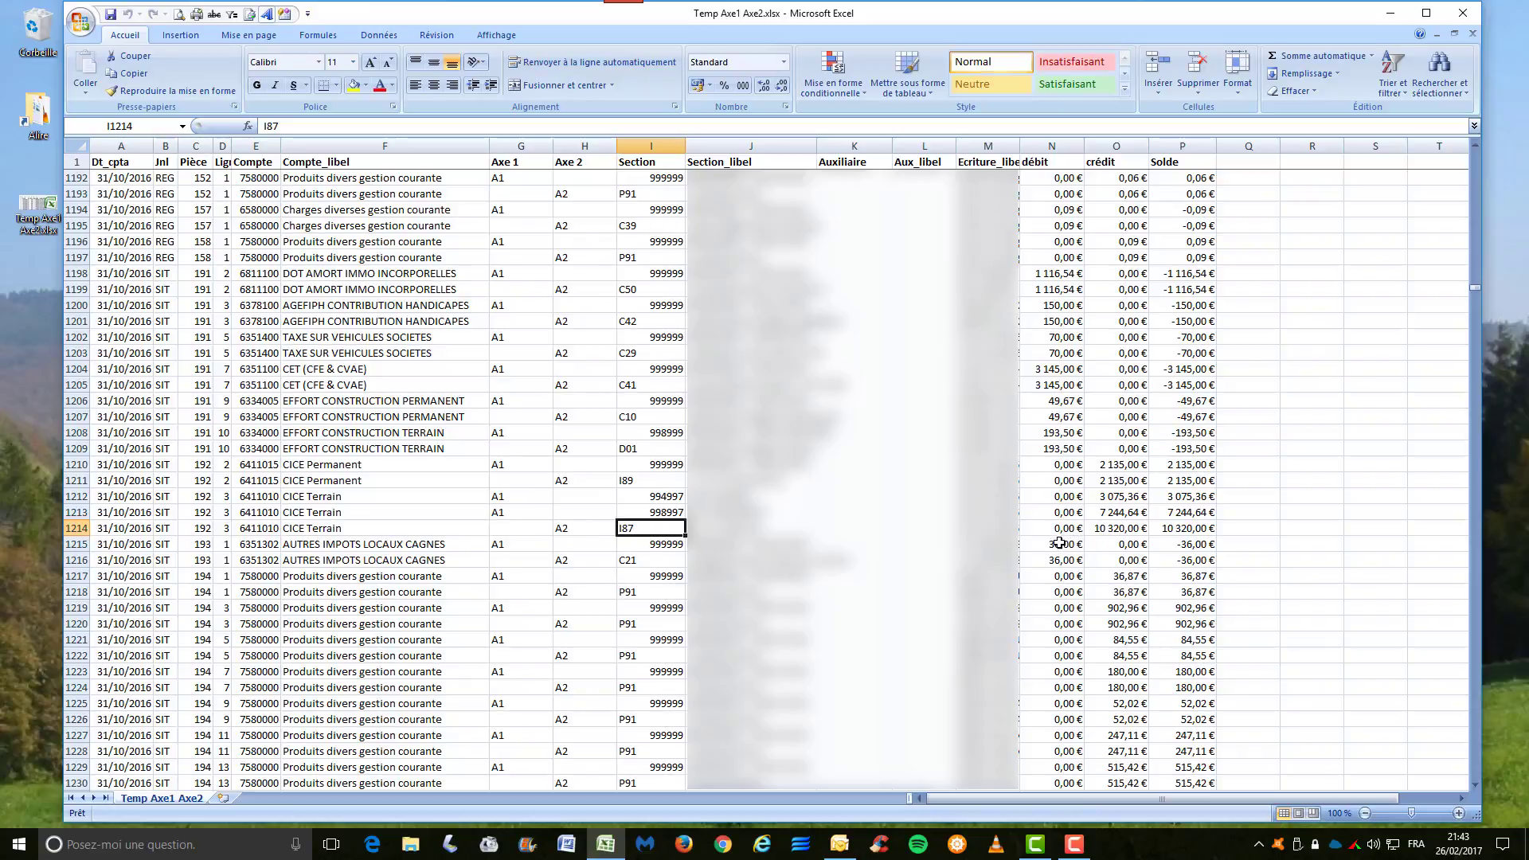
{"action": "left_click", "coordinate": [1093, 528]}
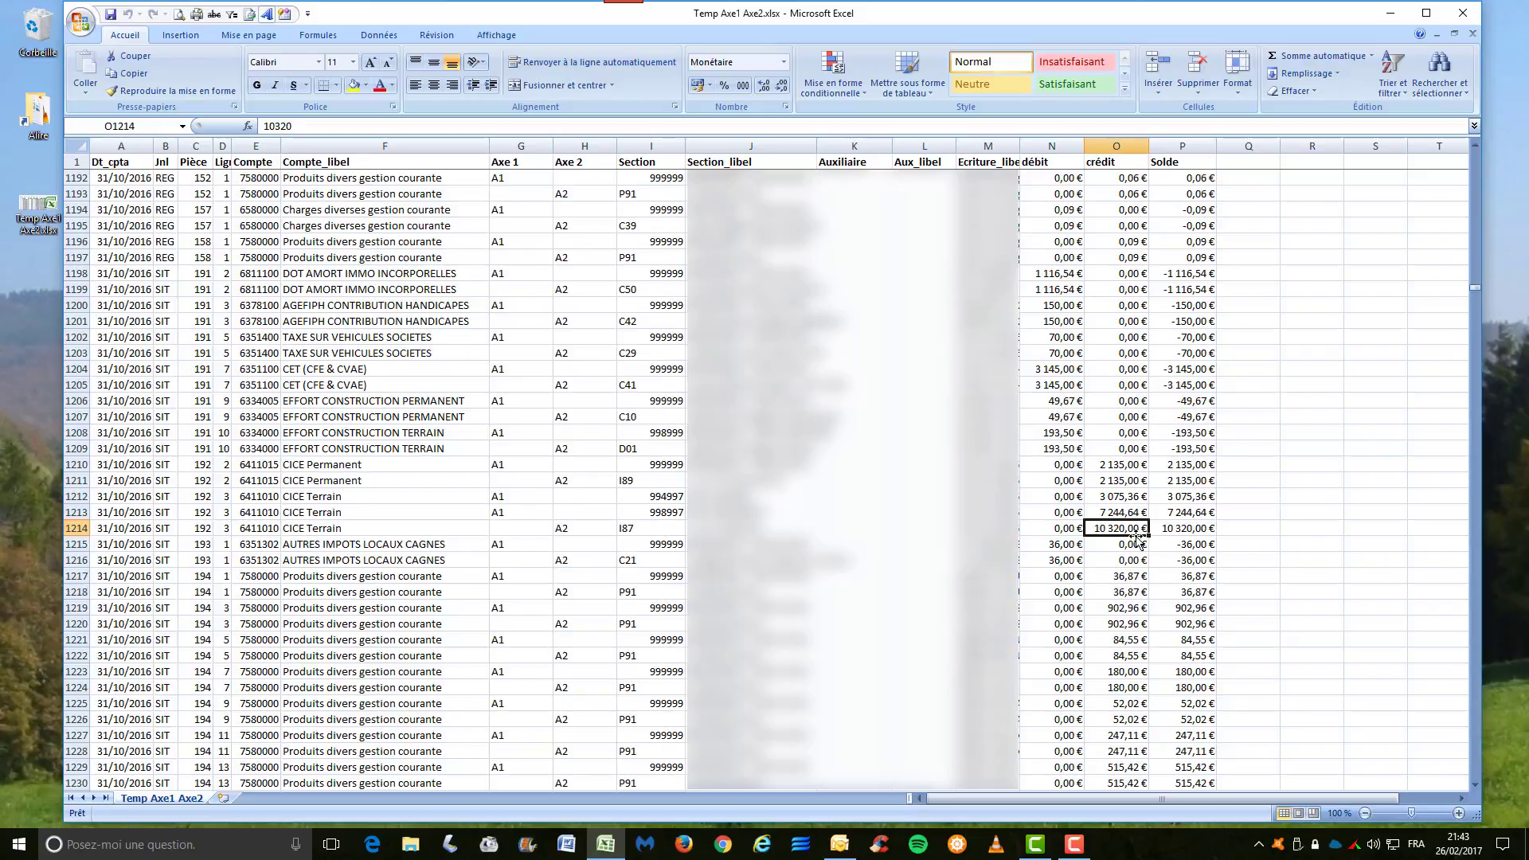
{"action": "left_click_drag", "start_coordinate": [1115, 497], "coordinate": [1115, 512]}
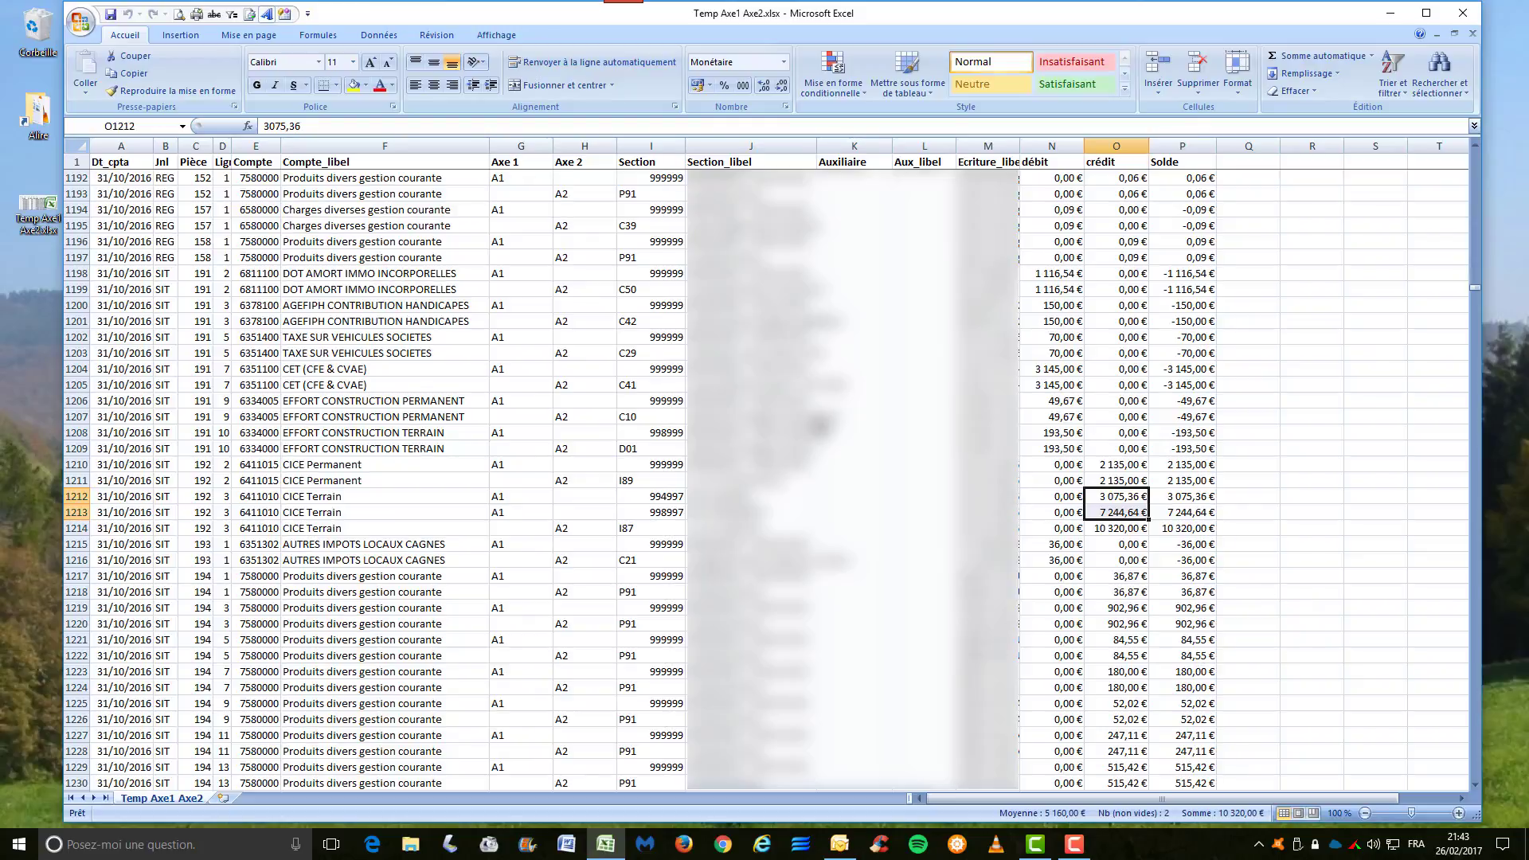
{"action": "key", "text": "ctrl+Home"}
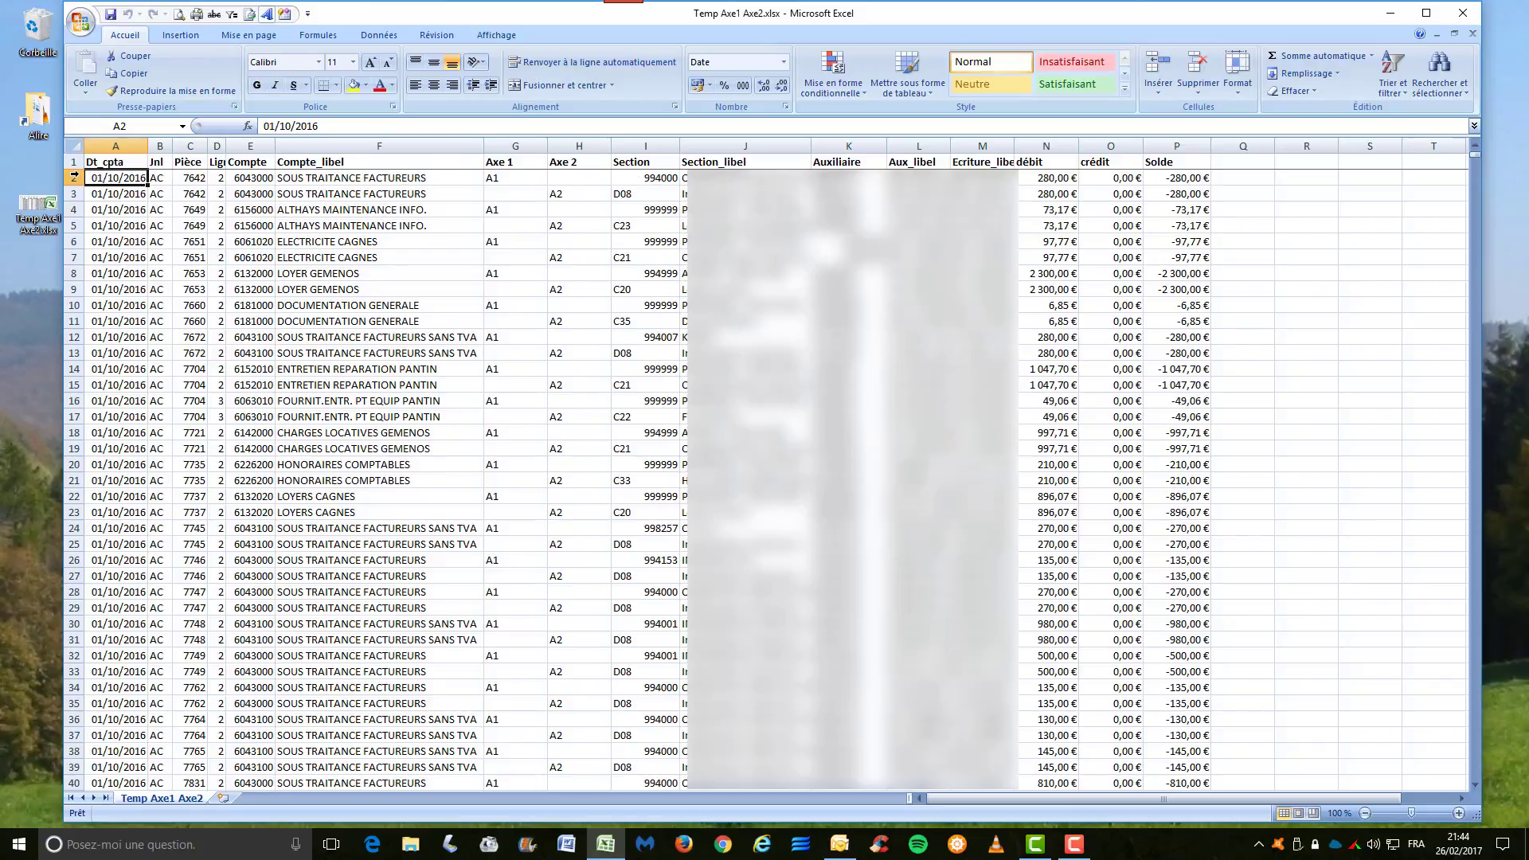
{"action": "left_click_drag", "start_coordinate": [71, 178], "coordinate": [72, 194]}
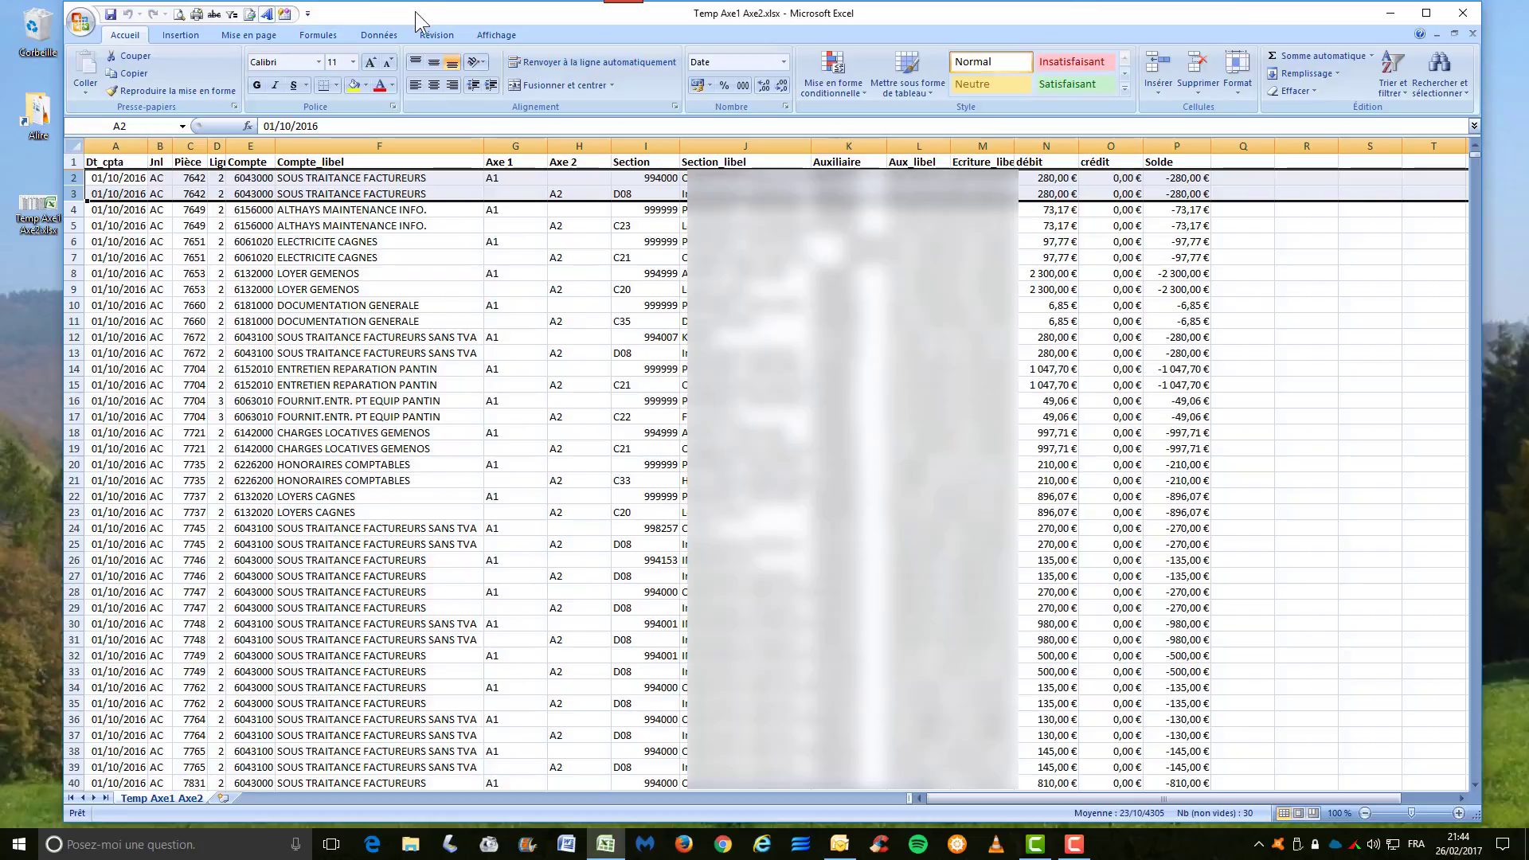
Open the Check écritures CEGID axe1 axe2 v2.xlsm workbook from the desktop and enable its macro content
{"action": "left_click_drag", "start_coordinate": [414, 11], "coordinate": [539, 30]}
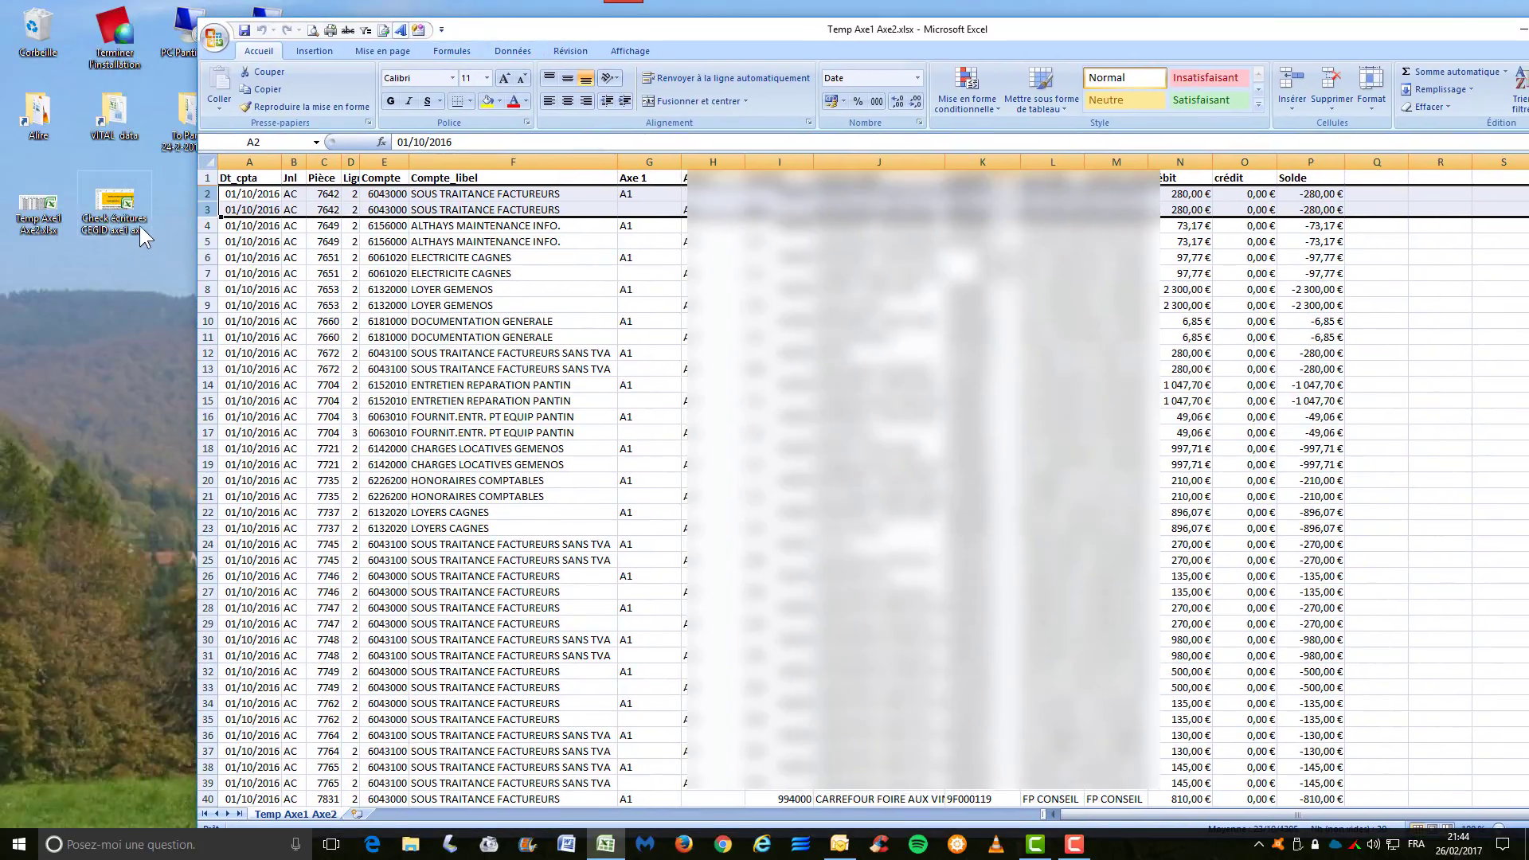
{"action": "double_click", "coordinate": [112, 203]}
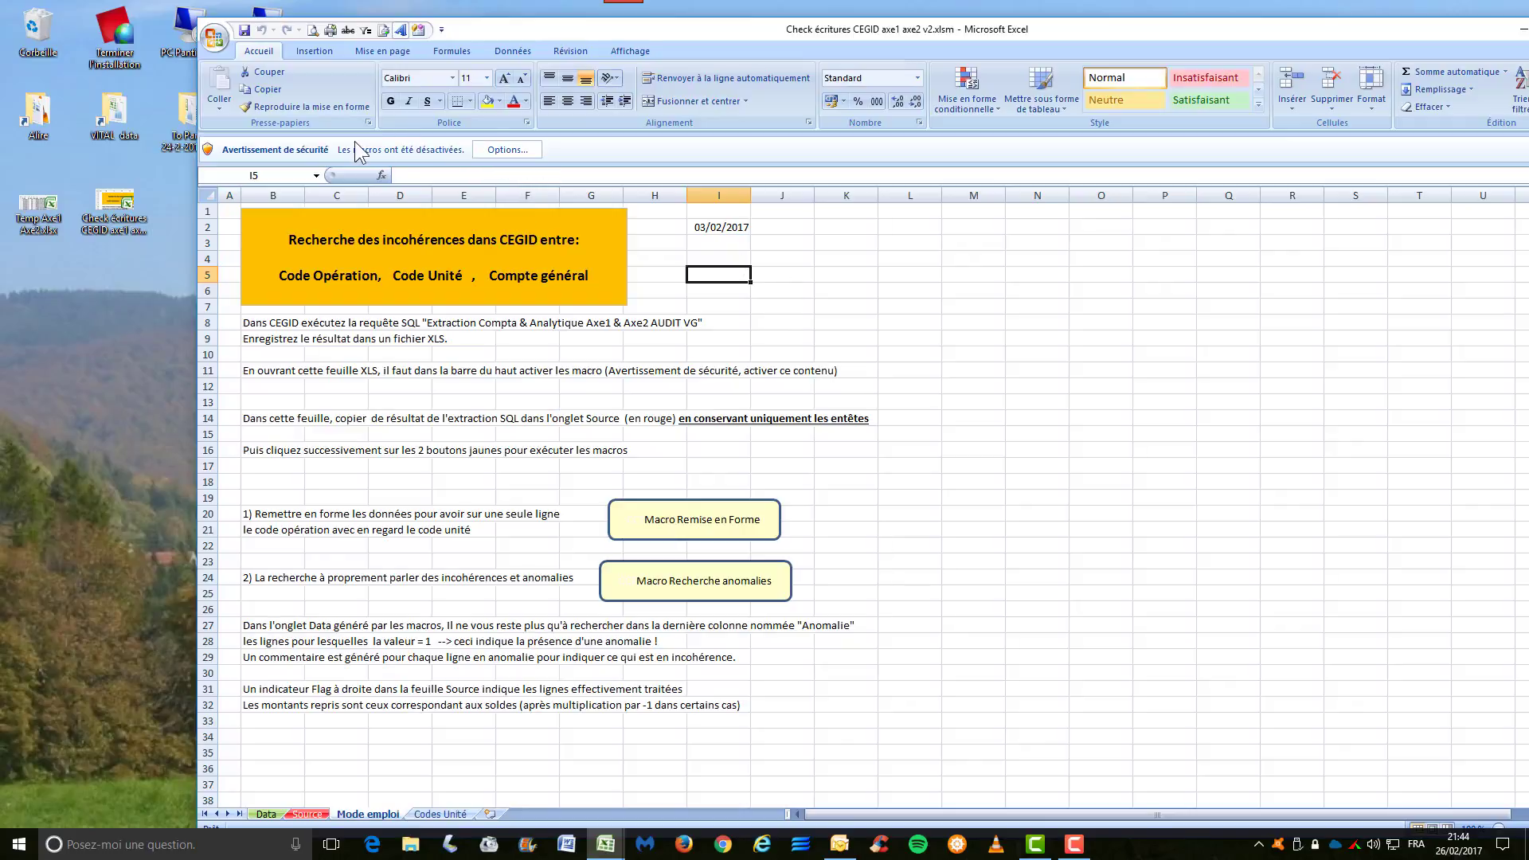
{"action": "left_click", "coordinate": [521, 151]}
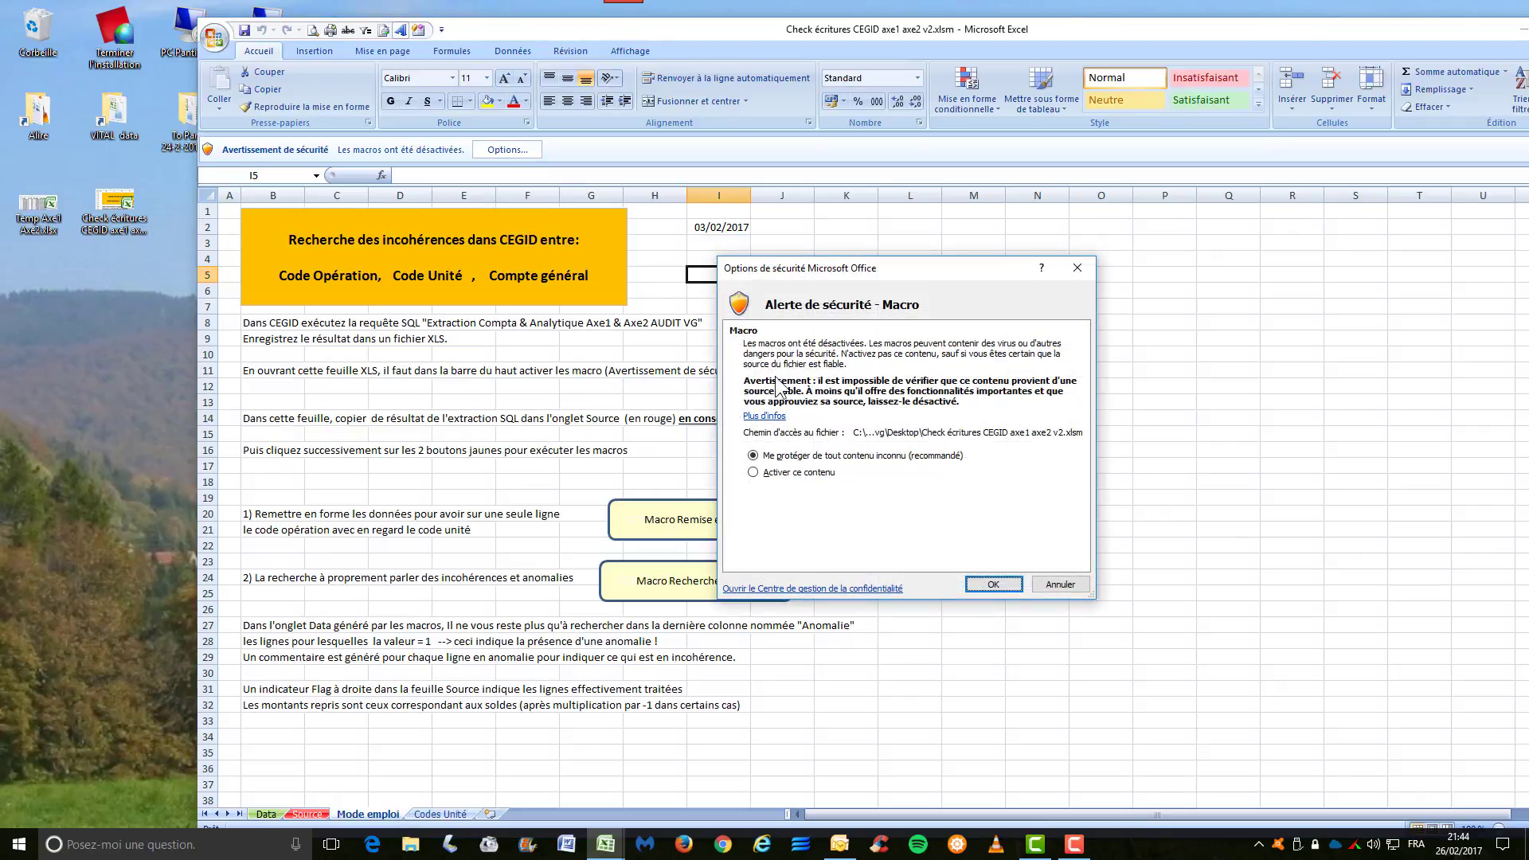
{"action": "left_click", "coordinate": [756, 478]}
{"action": "left_click", "coordinate": [995, 585]}
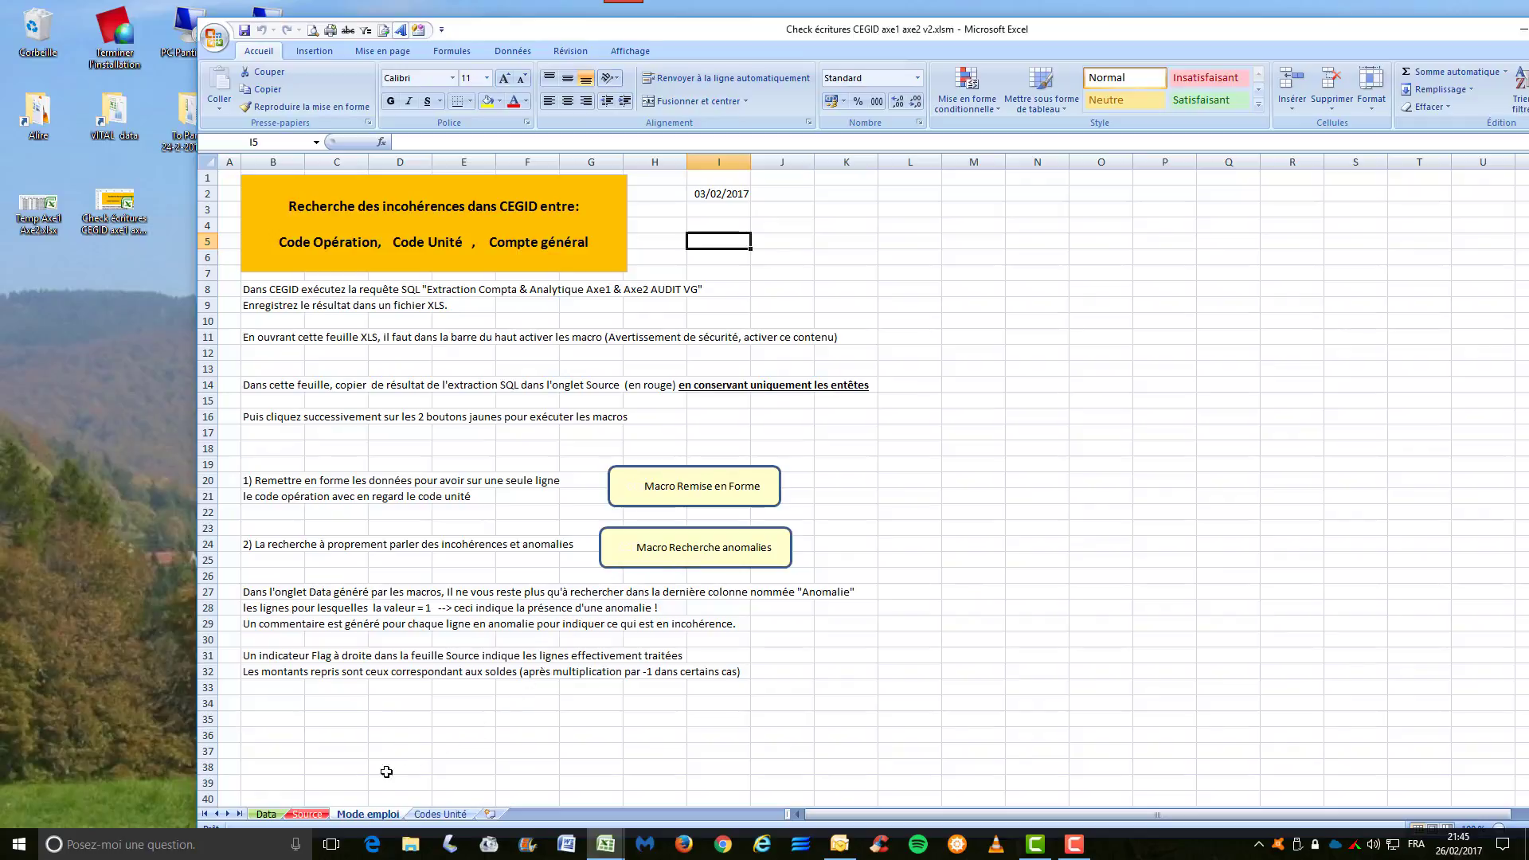
Show the macro workbook's Source sheet, and copy all data rows below the headers in Temp Axe1 Axe2.xlsx, starting at cell A2
{"action": "left_click", "coordinate": [308, 814]}
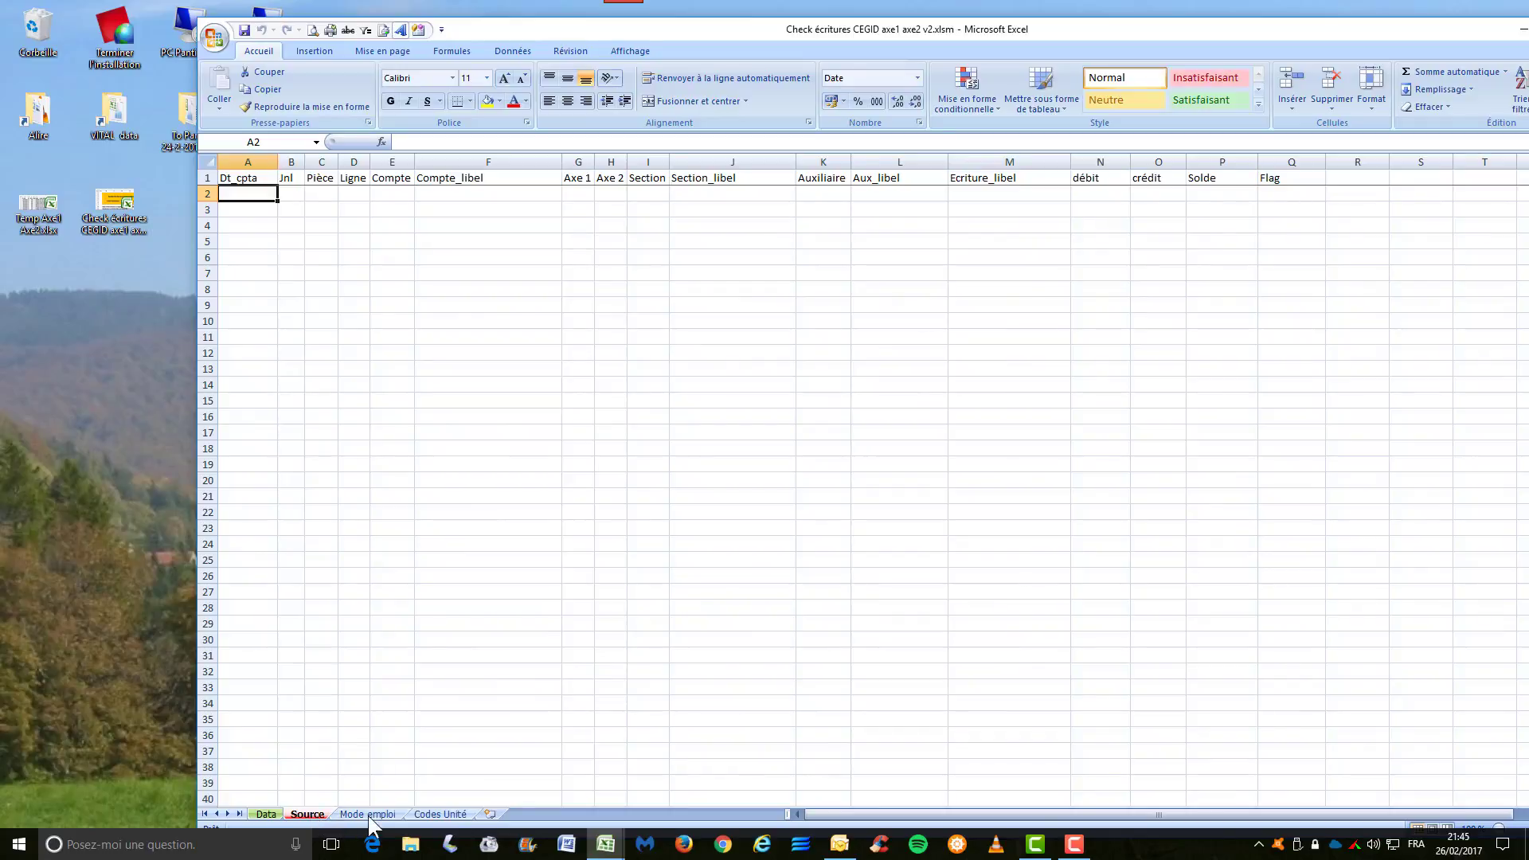
{"action": "mouse_move", "coordinate": [594, 849]}
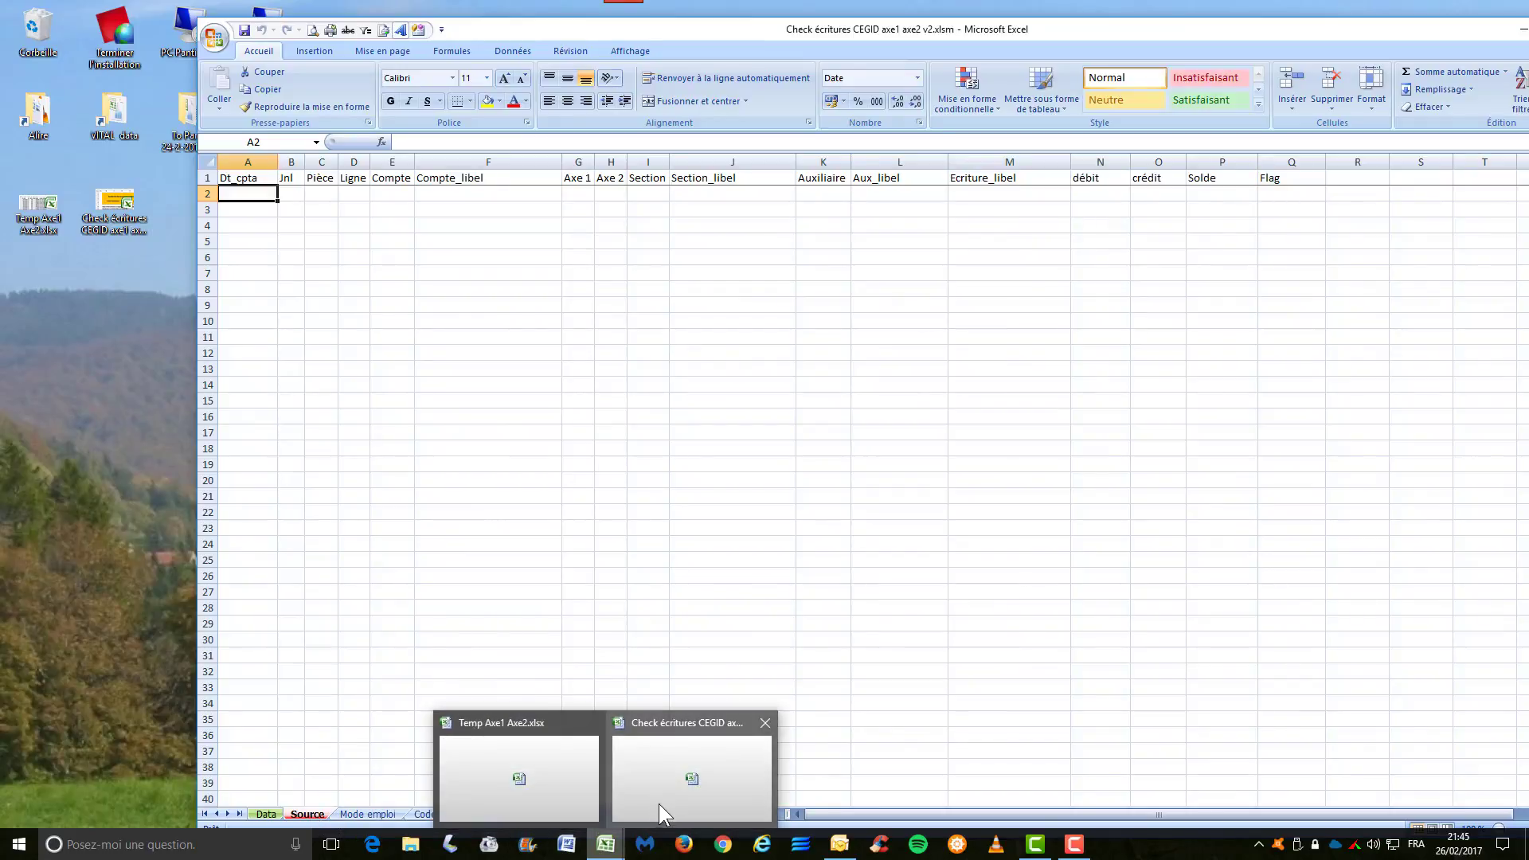
{"action": "left_click", "coordinate": [567, 788]}
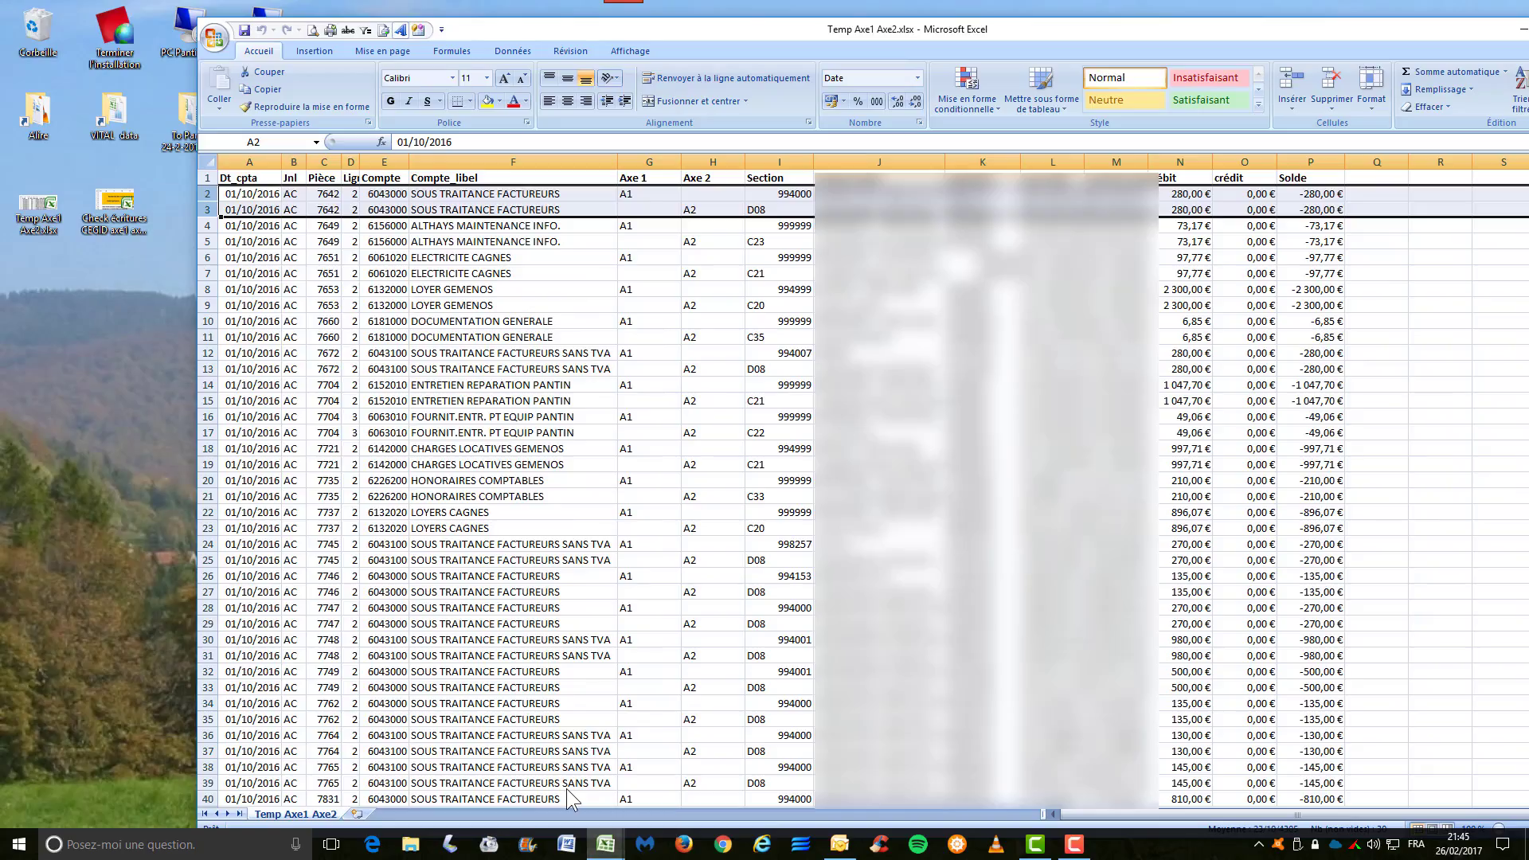
{"action": "left_click", "coordinate": [222, 190]}
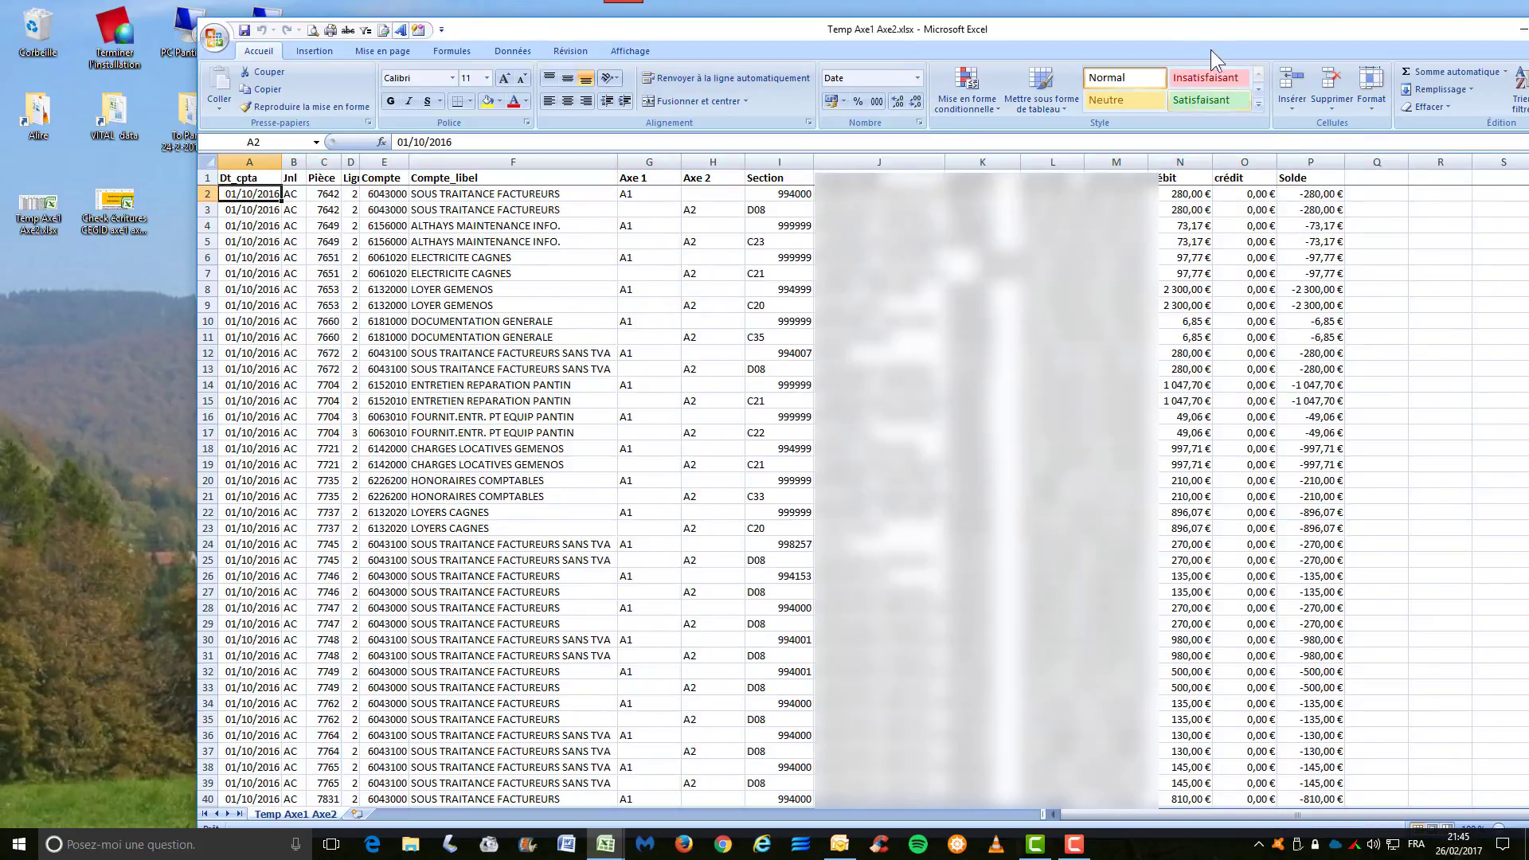
{"action": "left_click_drag", "start_coordinate": [1124, 30], "coordinate": [973, 20]}
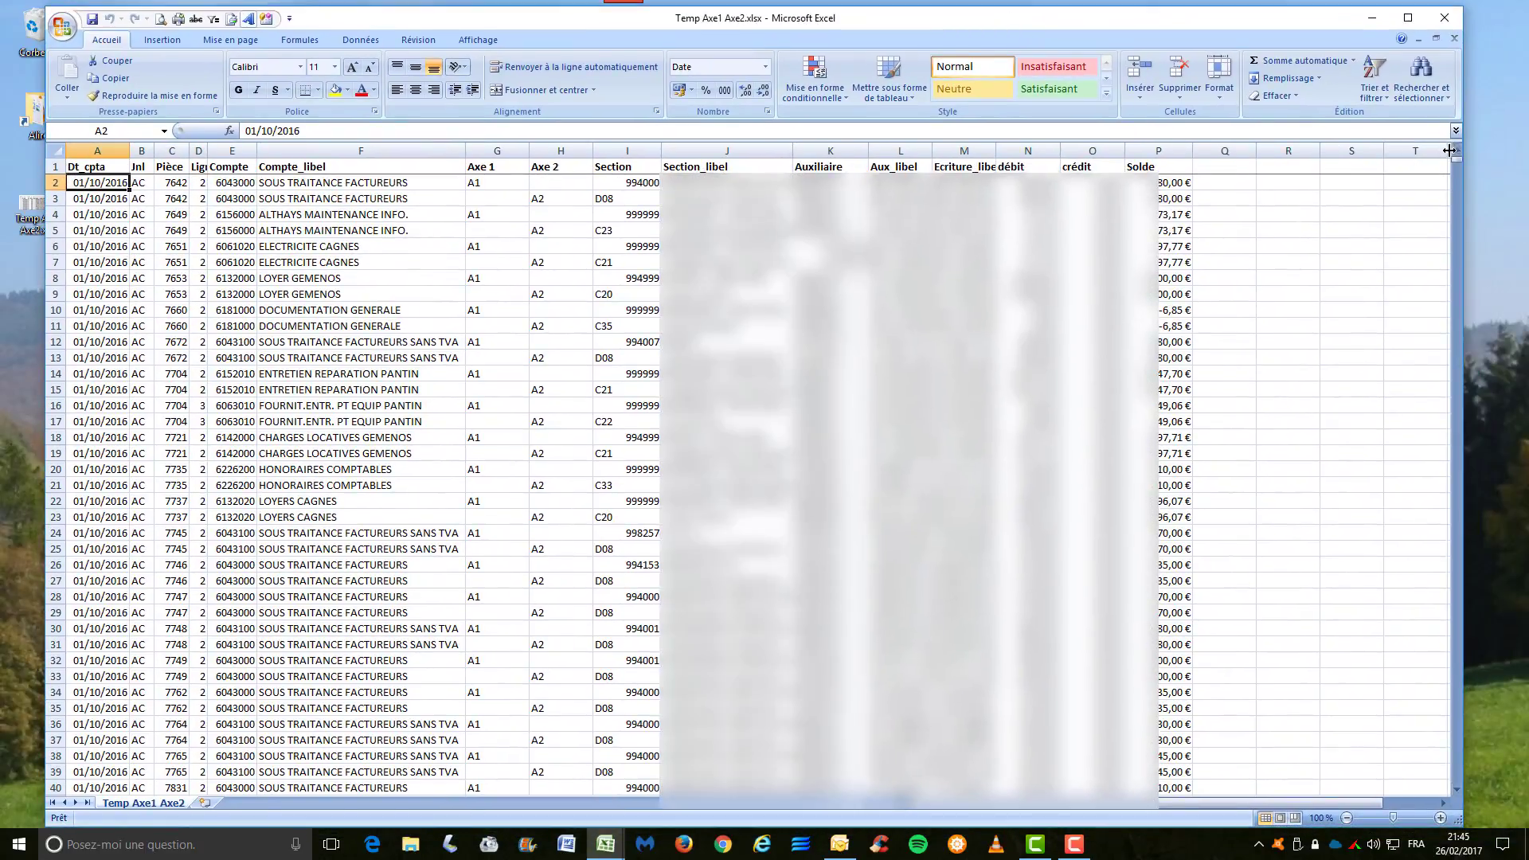
{"action": "left_click_drag", "start_coordinate": [1455, 156], "coordinate": [1451, 782]}
{"action": "left_click", "coordinate": [1456, 790]}
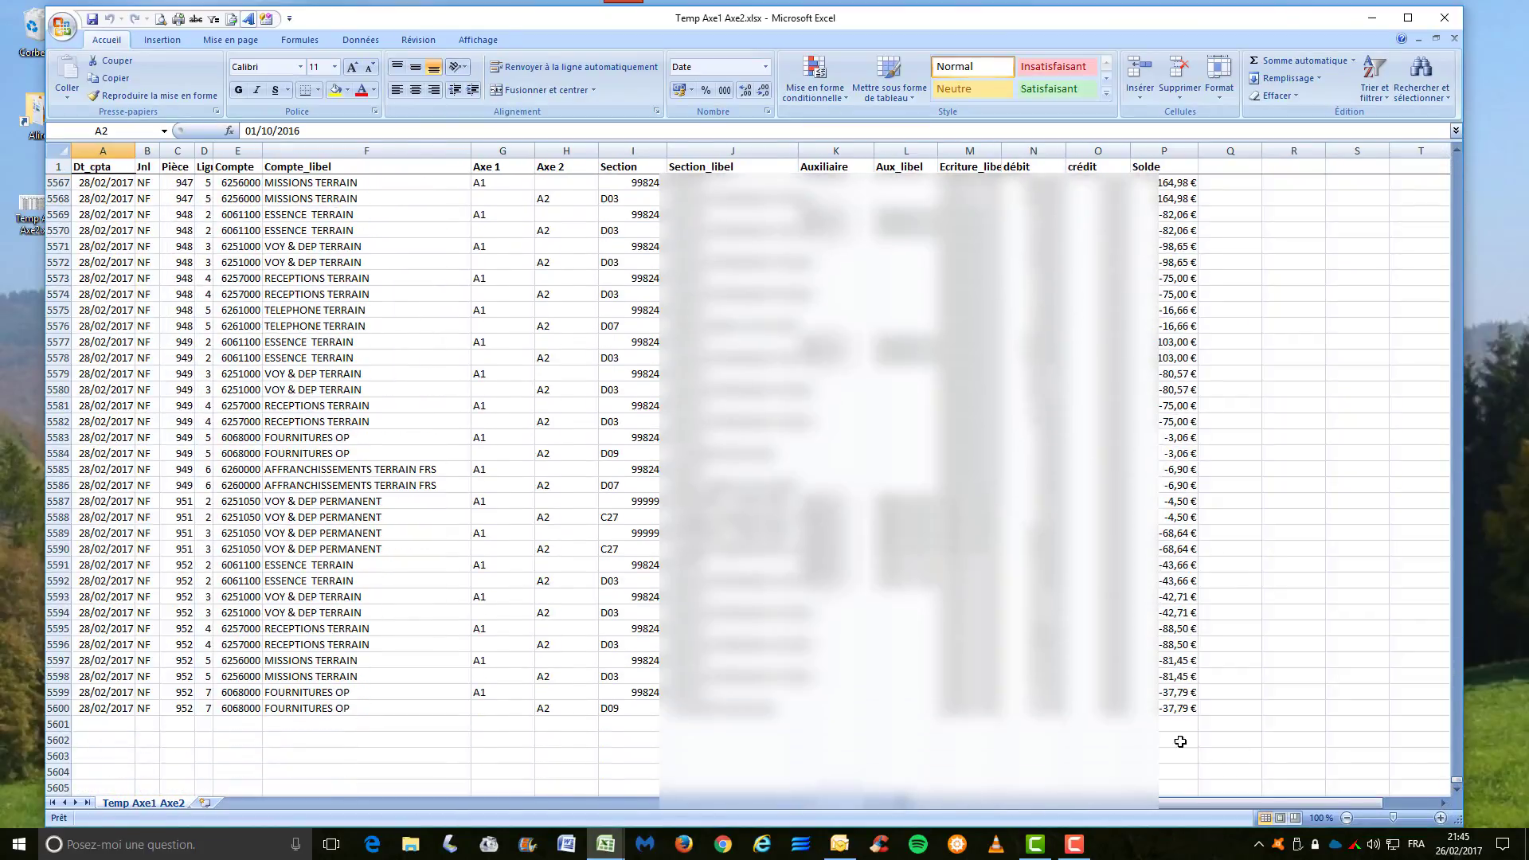
{"action": "key", "text": "ctrl+a"}
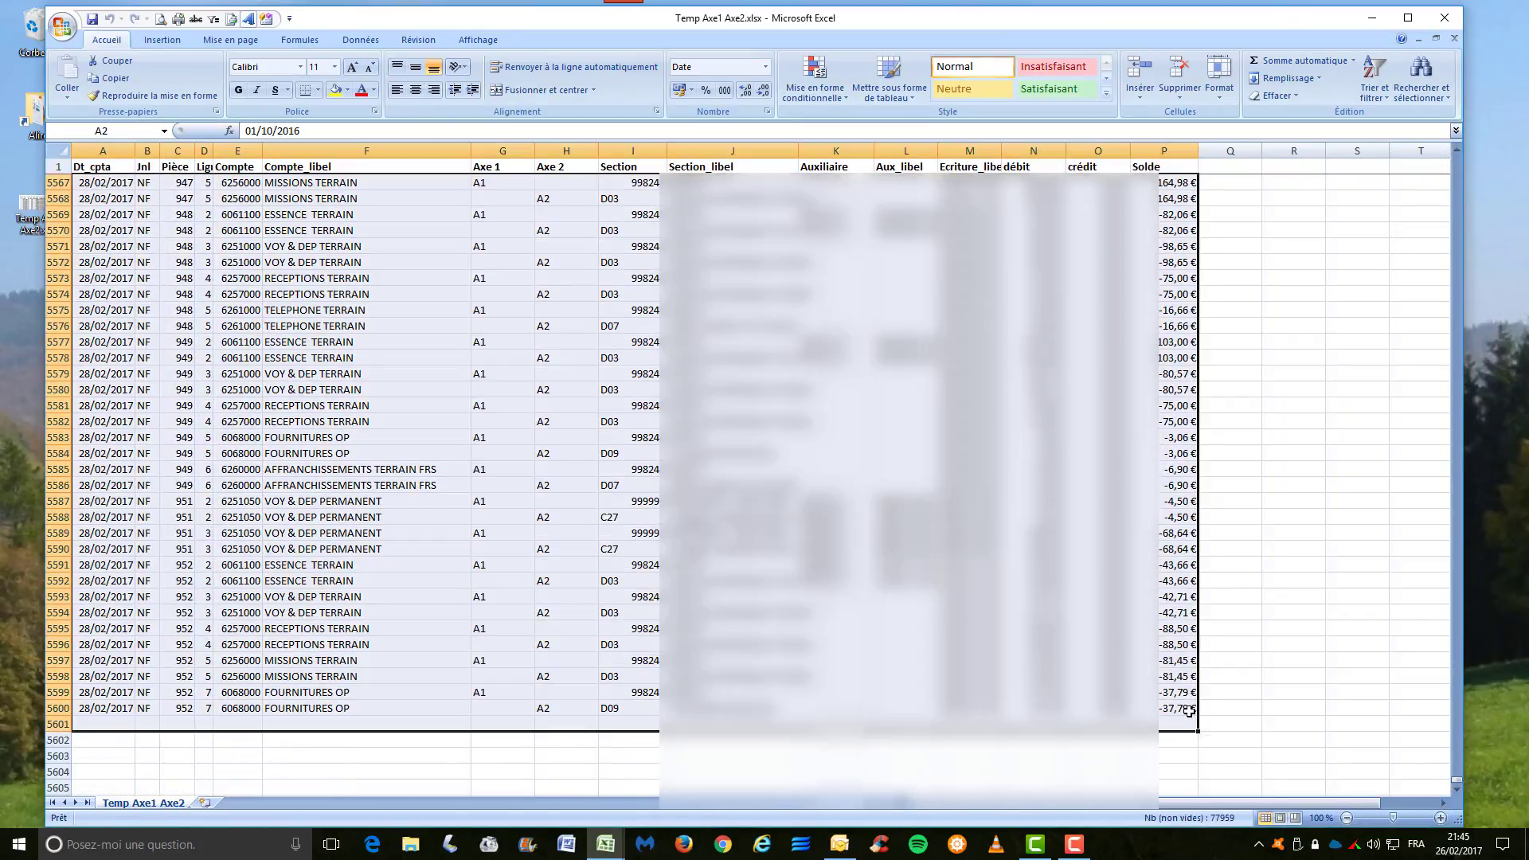
{"action": "key", "text": "ctrl+c"}
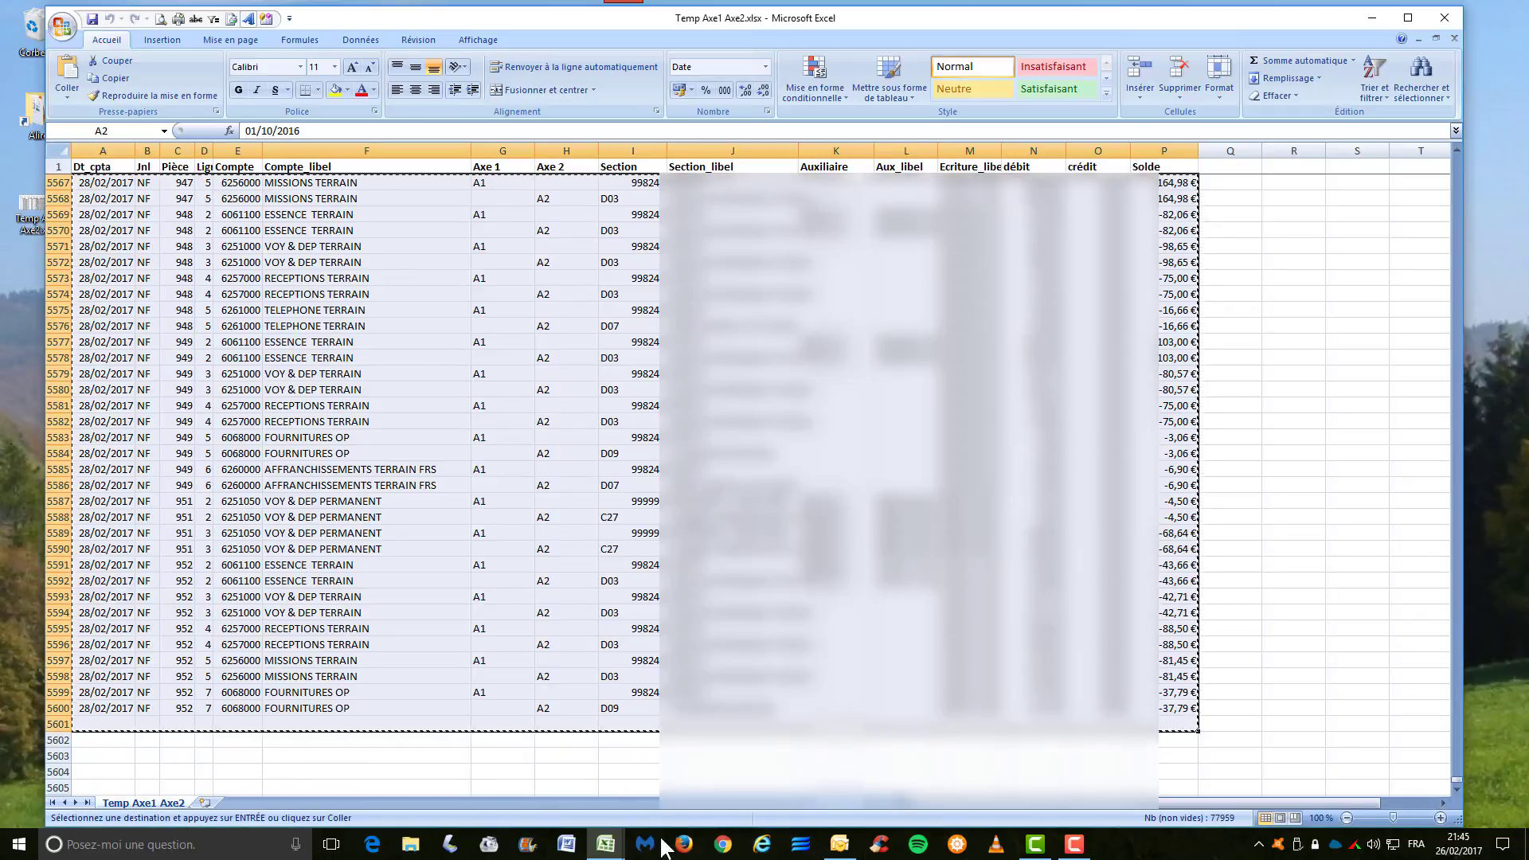
Paste the copied rows into the Source sheet of Check écritures CEGID axe1 axe2 v2.xlsm, starting at cell A2
{"action": "mouse_move", "coordinate": [605, 844]}
{"action": "left_click", "coordinate": [637, 806]}
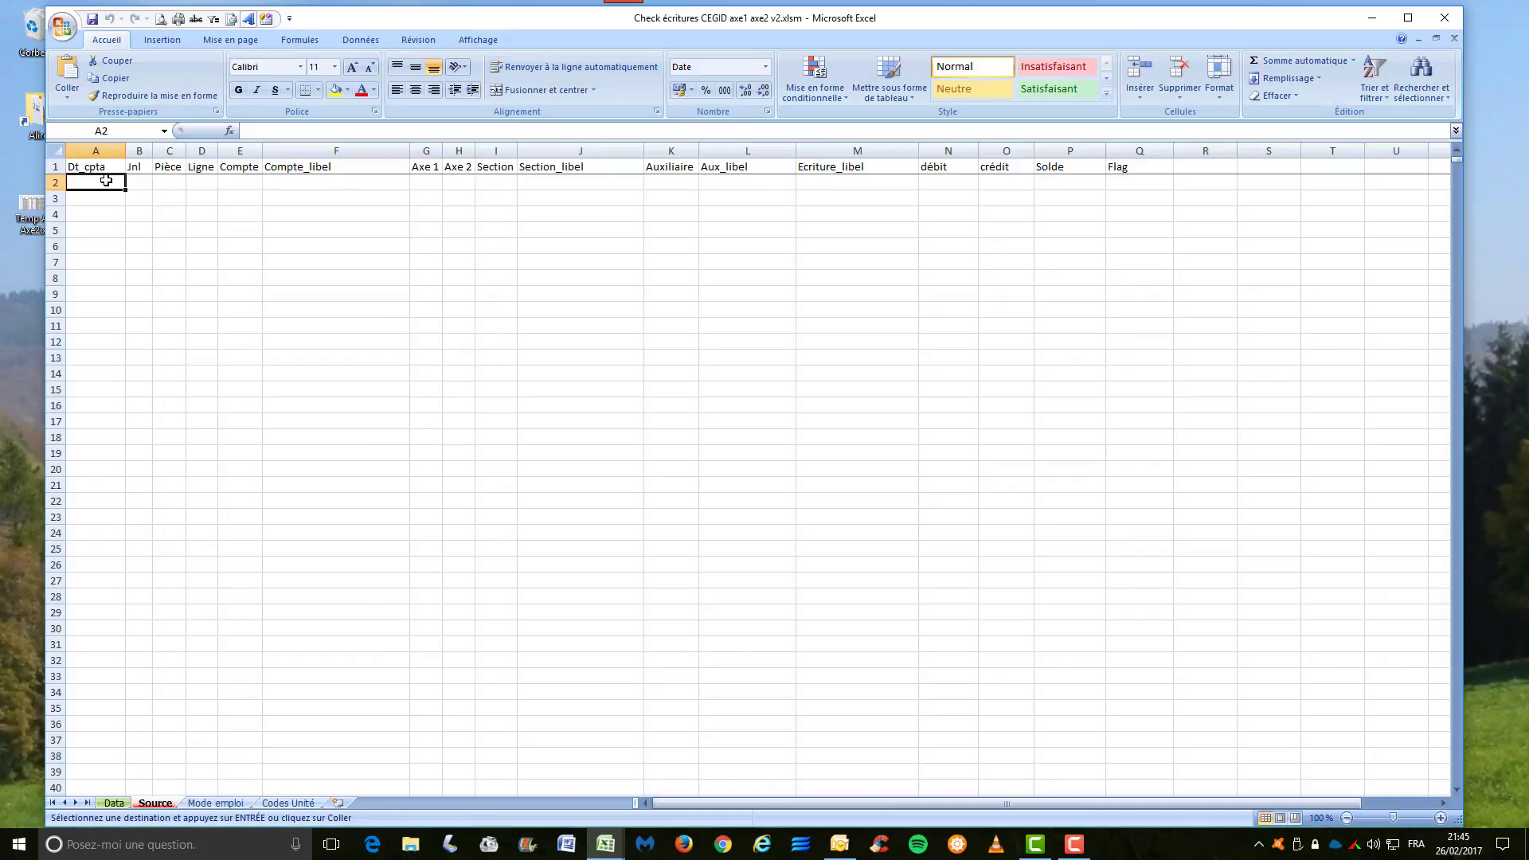
{"action": "key", "text": "ctrl+v"}
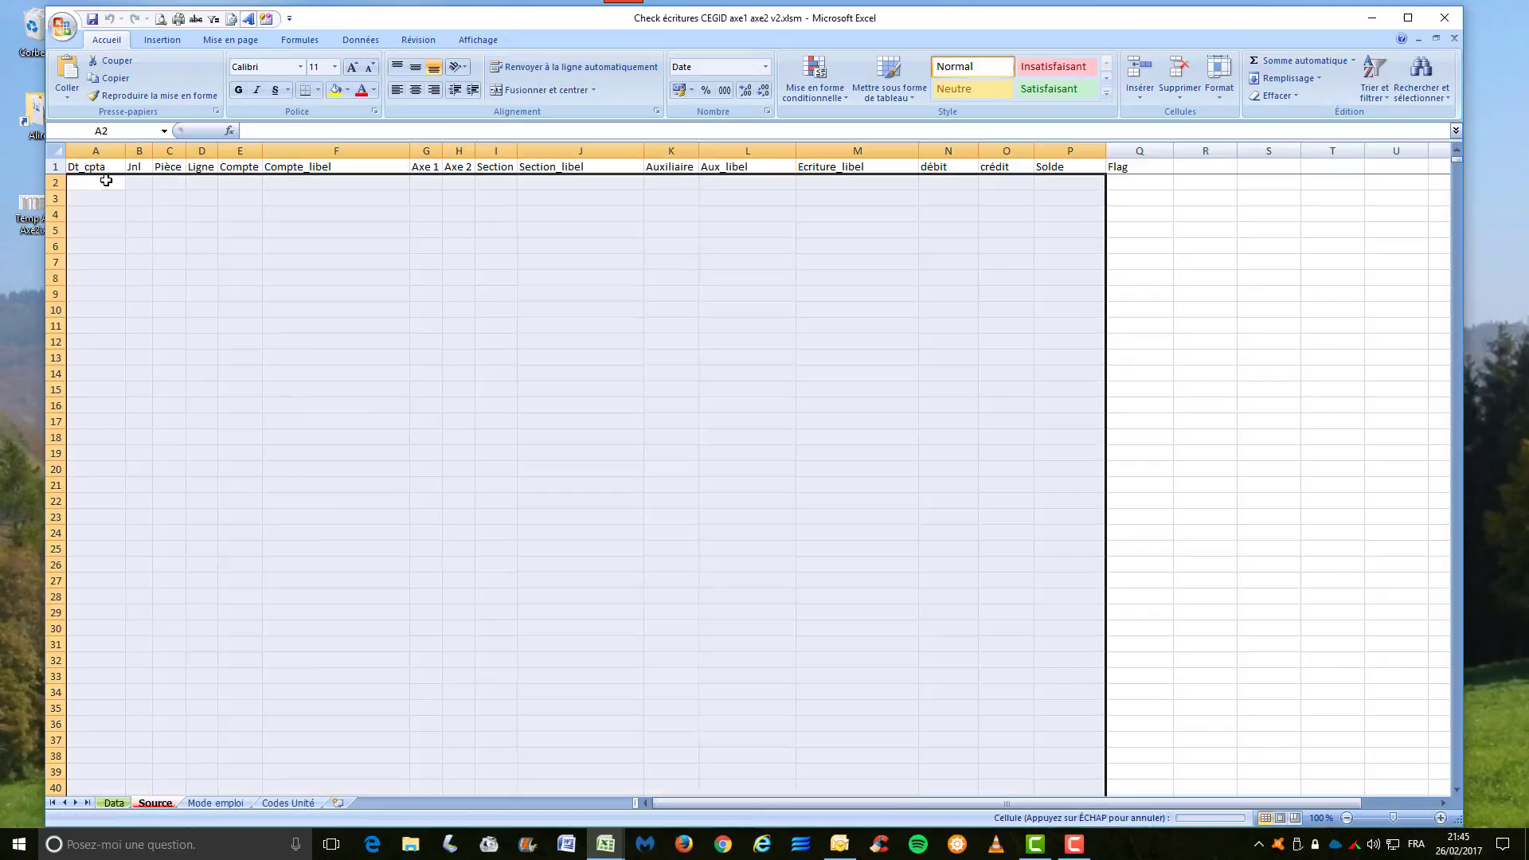
Run Macro Remise en Forme and Macro Recherche anomalies from the Mode emploi sheet, accepting both confirmation requests
{"action": "left_click", "coordinate": [215, 803]}
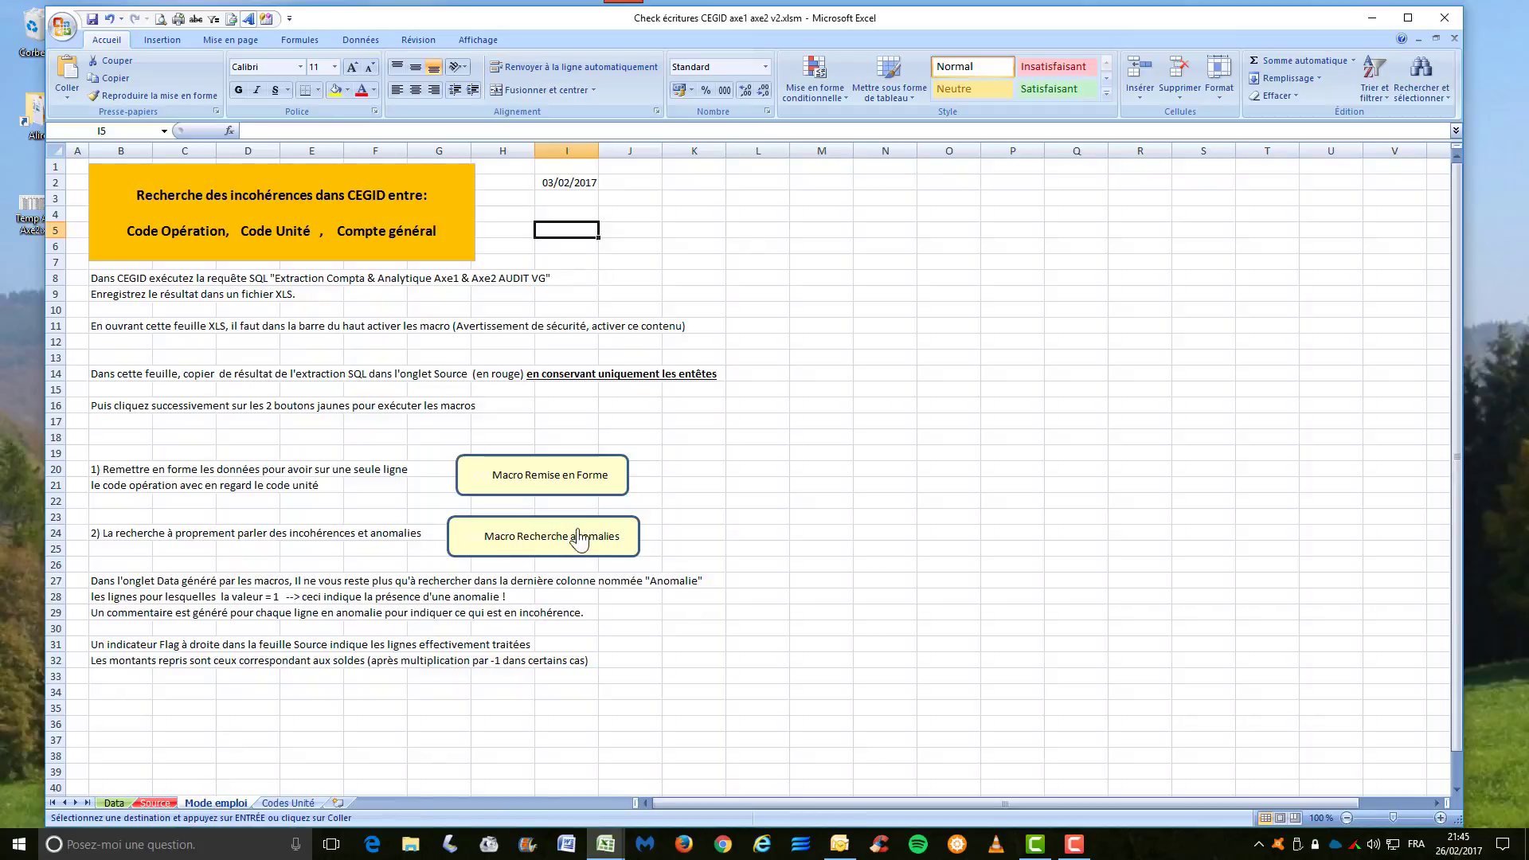
{"action": "left_click", "coordinate": [606, 483]}
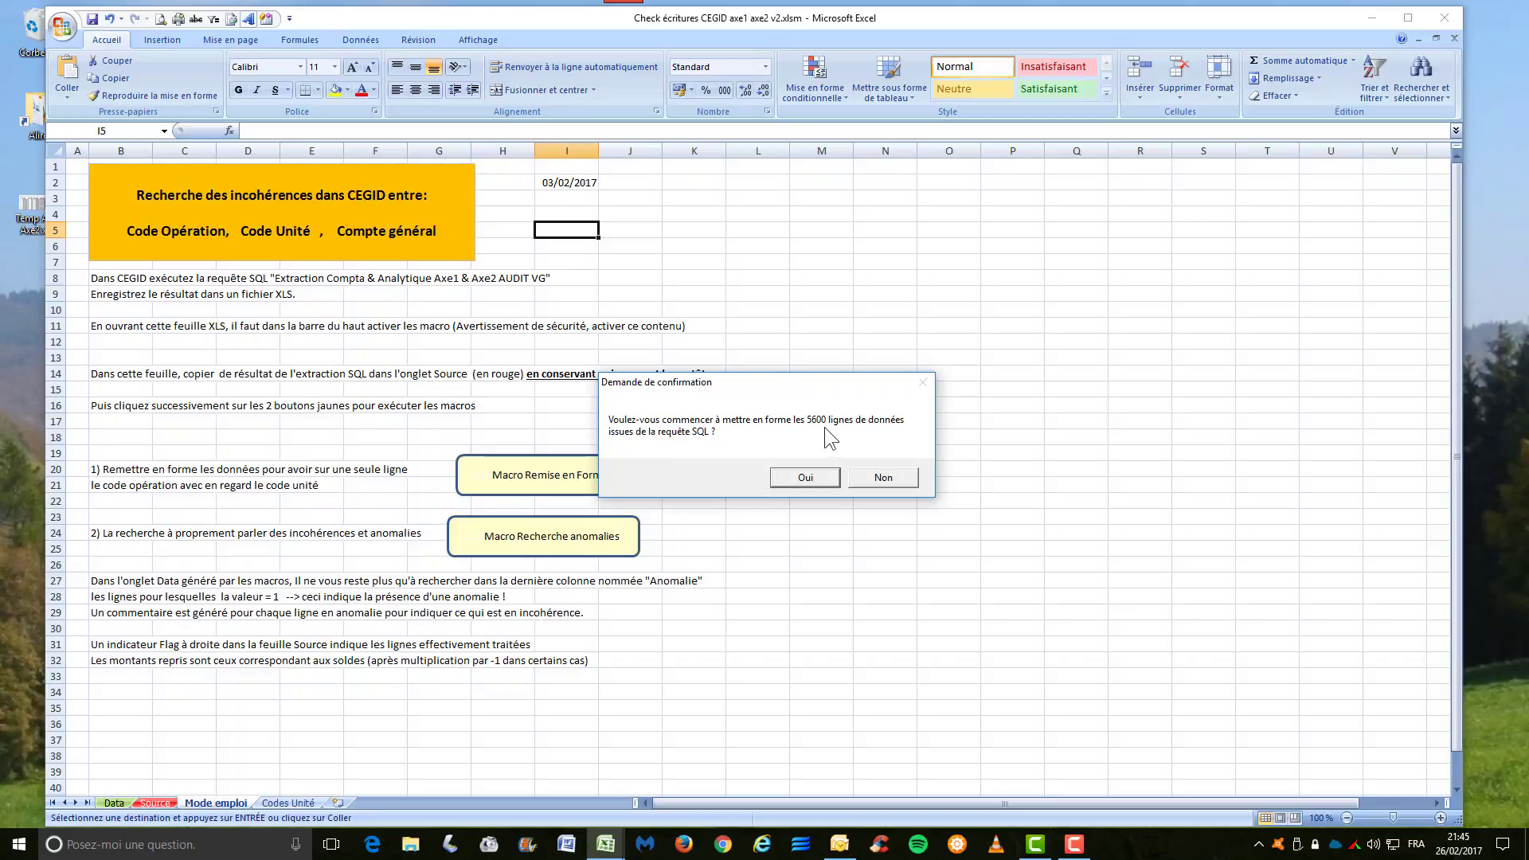
{"action": "left_click", "coordinate": [814, 476]}
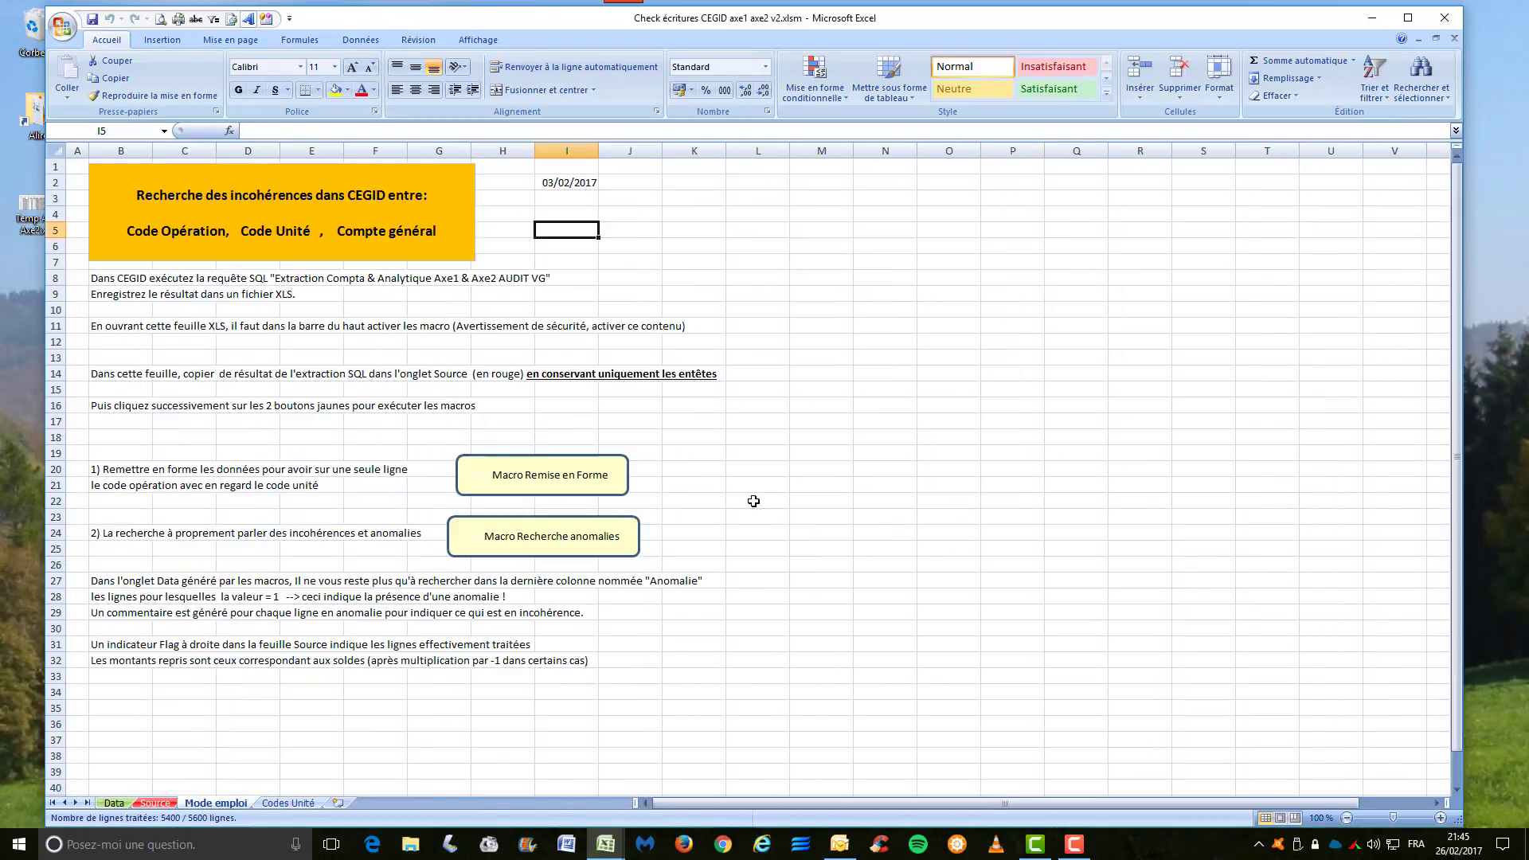
{"action": "left_click", "coordinate": [618, 549]}
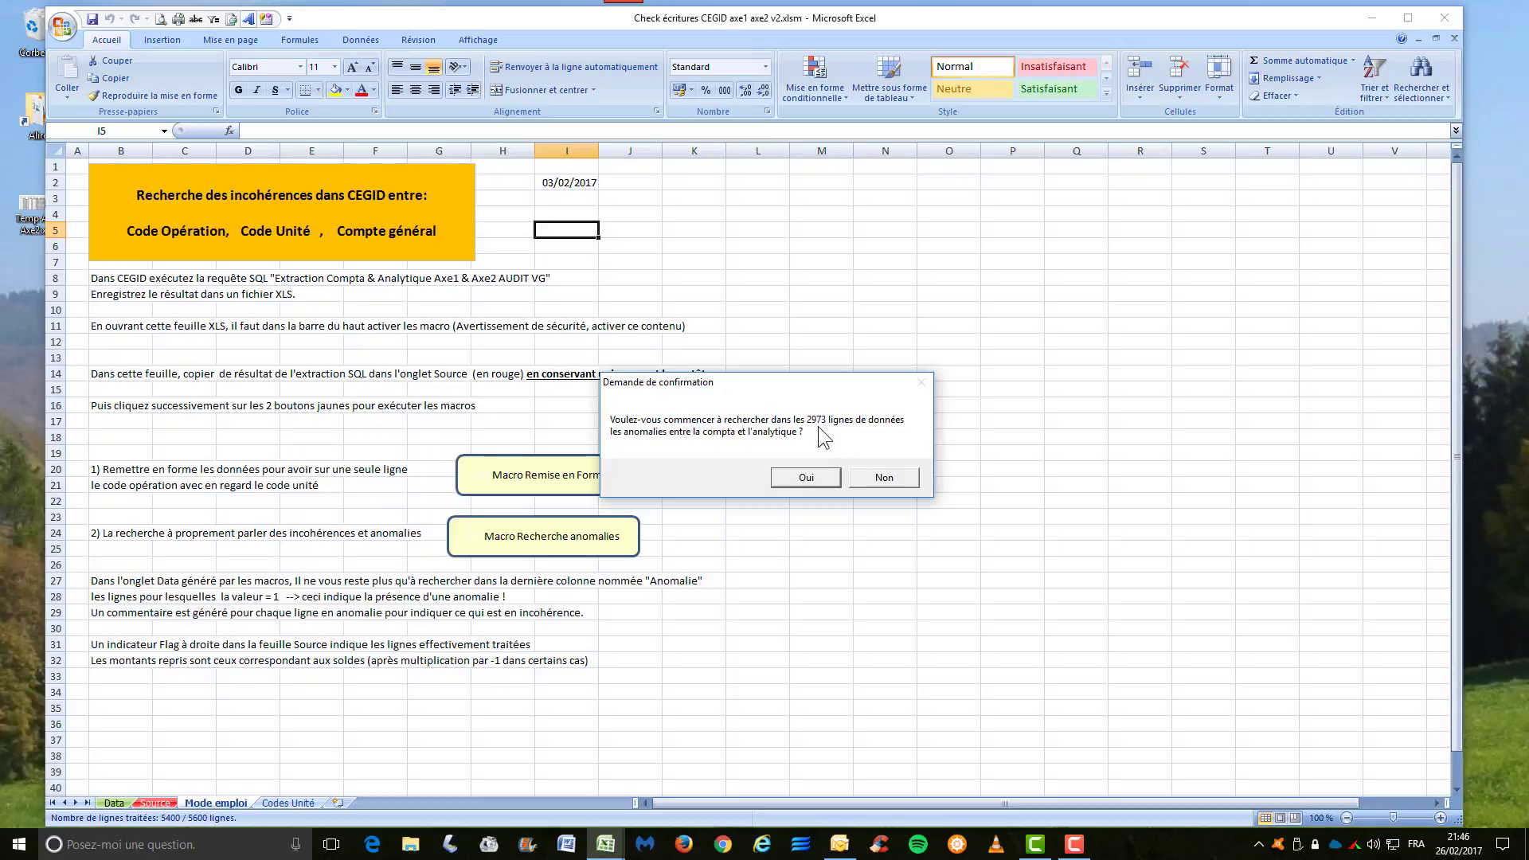
{"action": "left_click", "coordinate": [806, 477]}
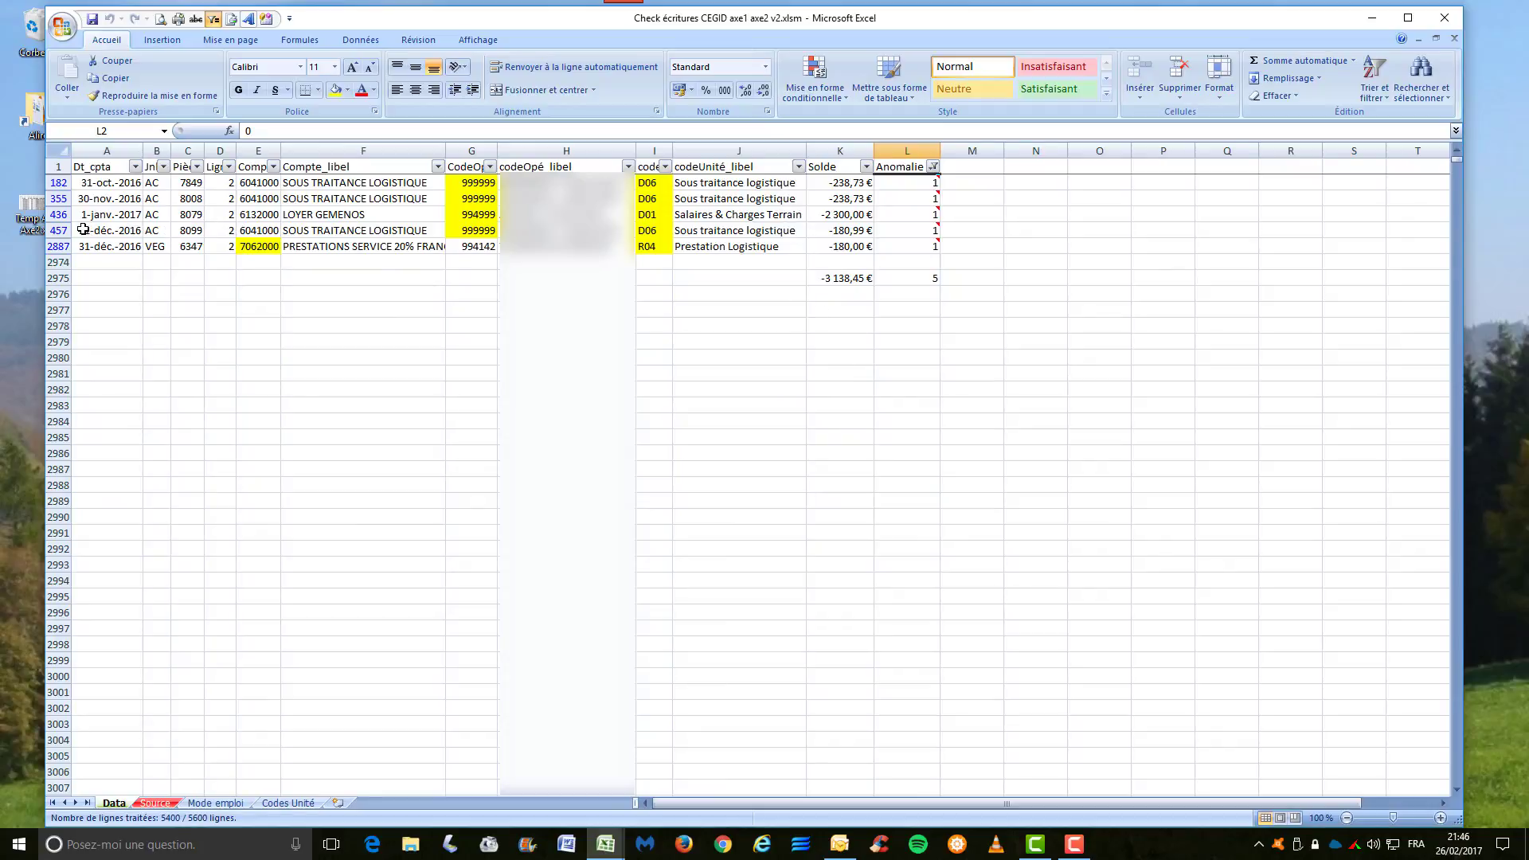
Examine the flagged rows 182, 355, 436, 457 and 2887 on the Data sheet, including the anomaly comment of row 2887
{"action": "left_click", "coordinate": [48, 215]}
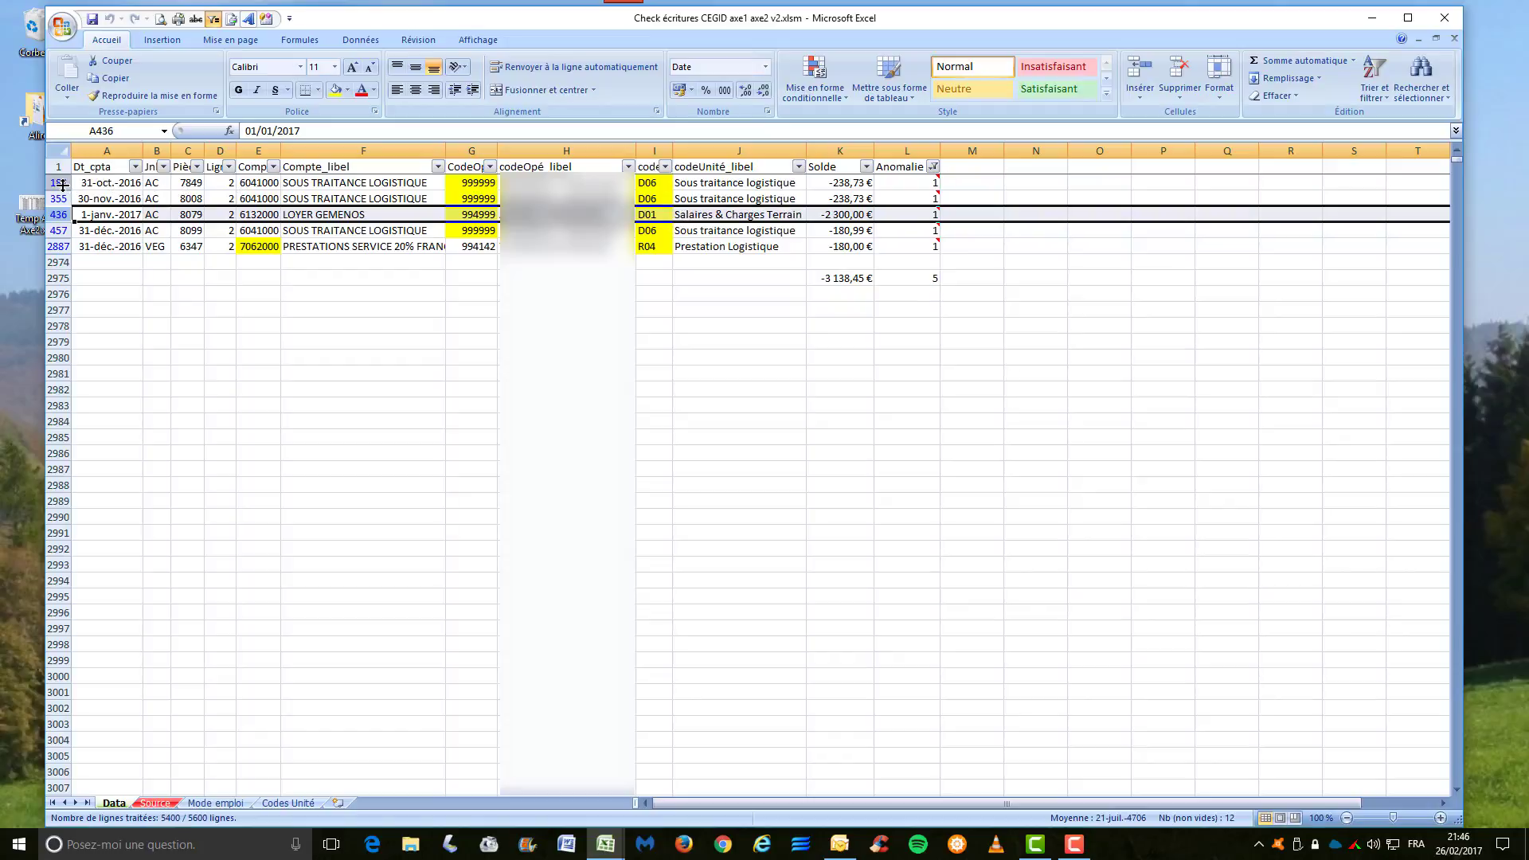
{"action": "left_click_drag", "start_coordinate": [61, 184], "coordinate": [59, 199]}
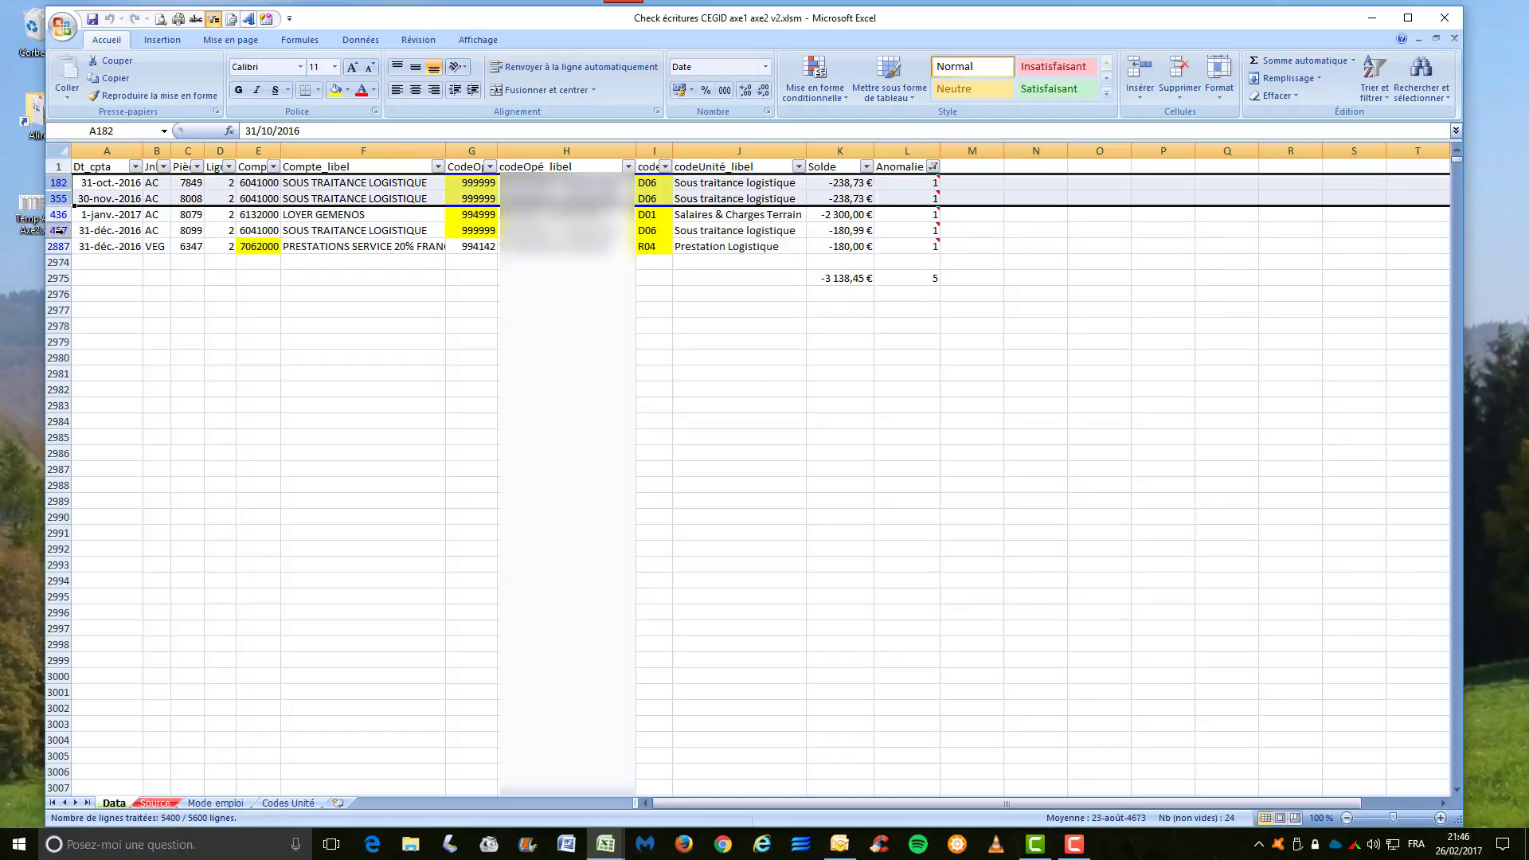
{"action": "left_click", "coordinate": [59, 231]}
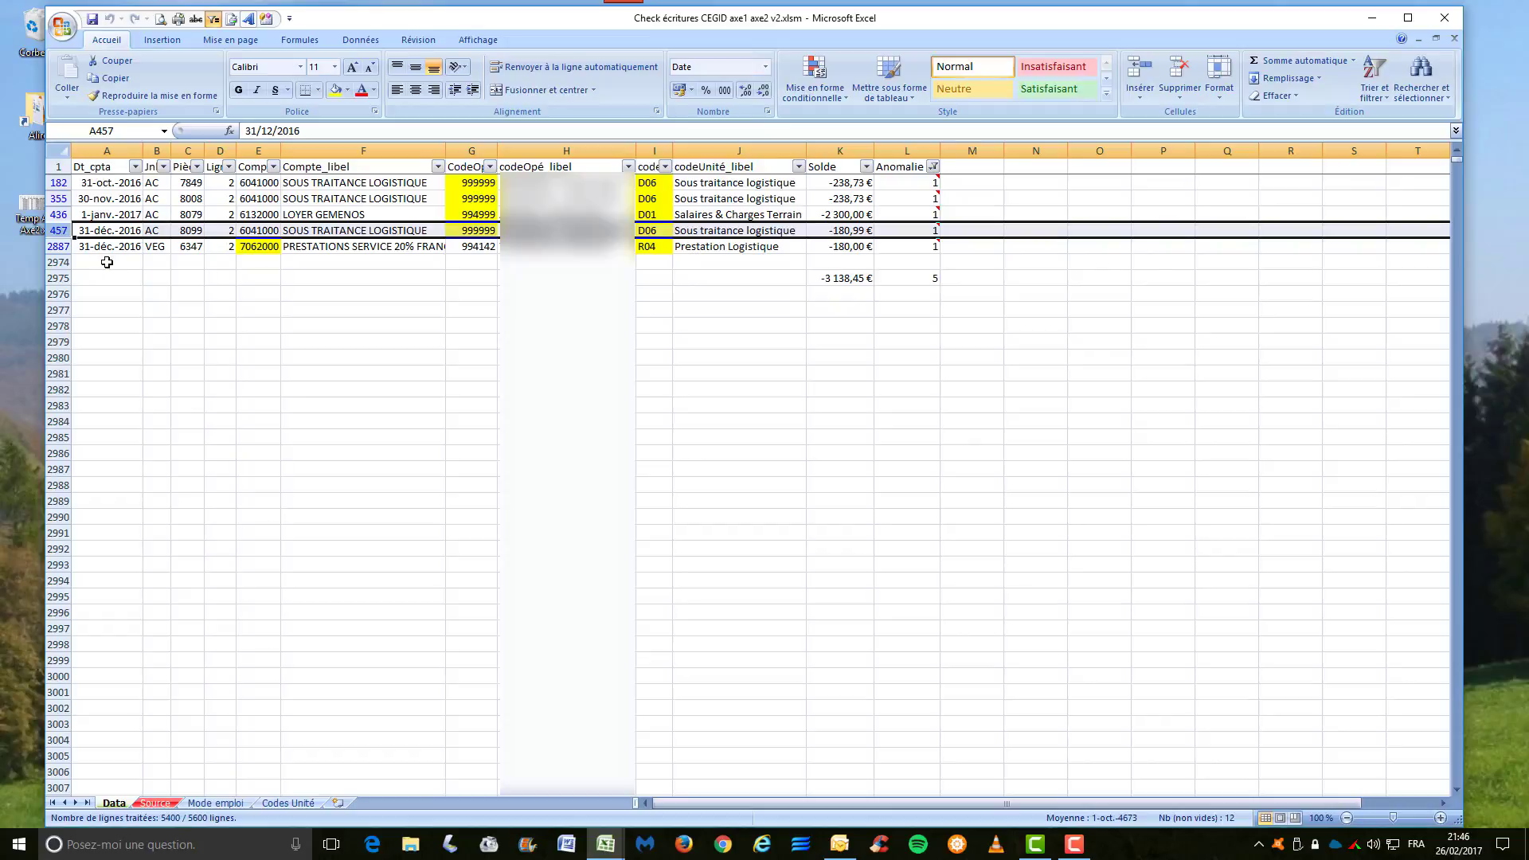
{"action": "left_click", "coordinate": [61, 247]}
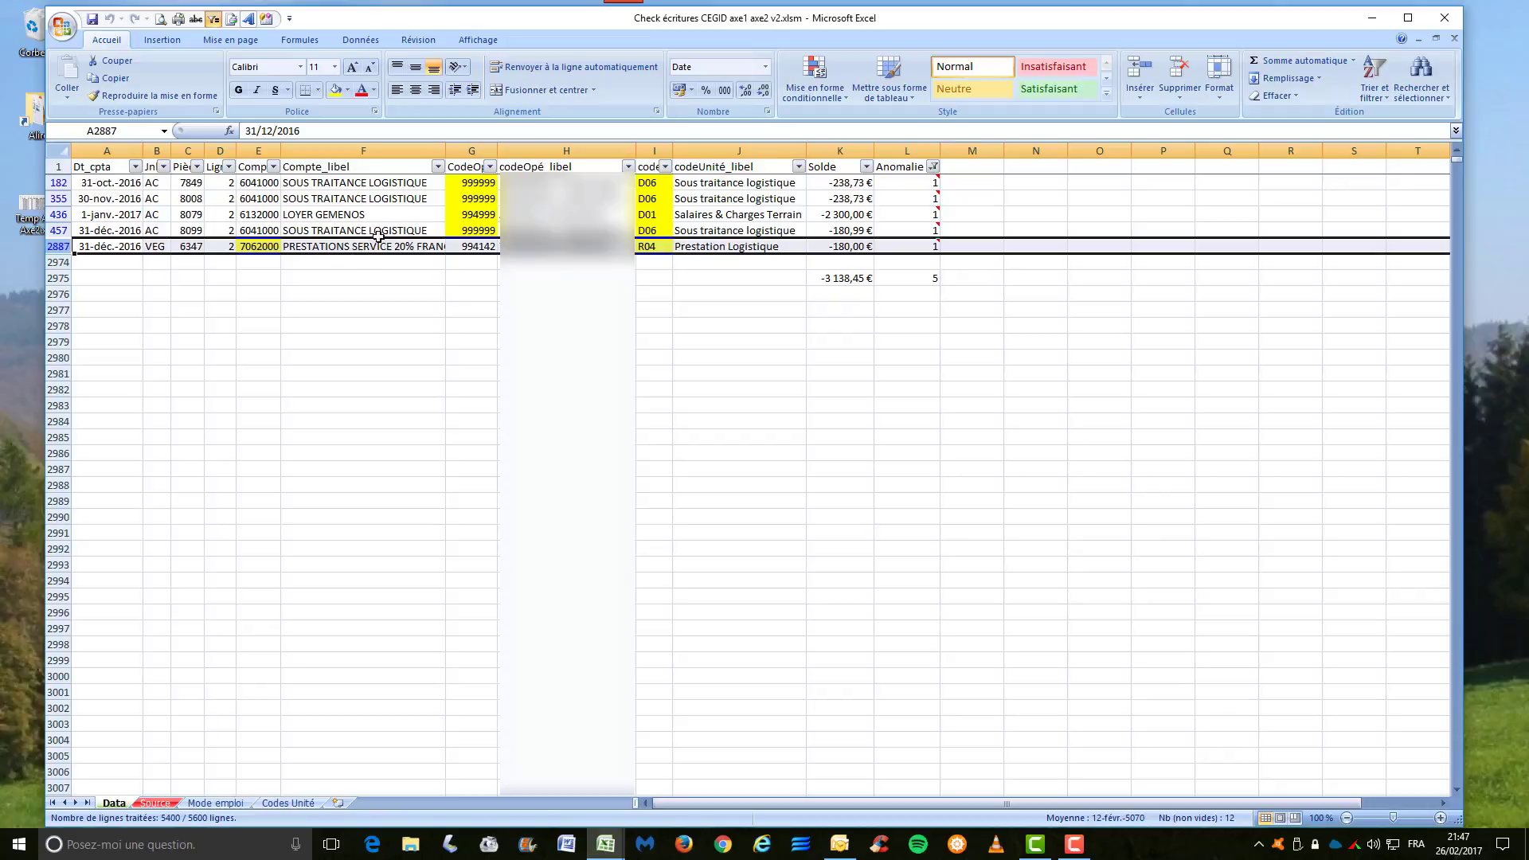
{"action": "left_click", "coordinate": [689, 248]}
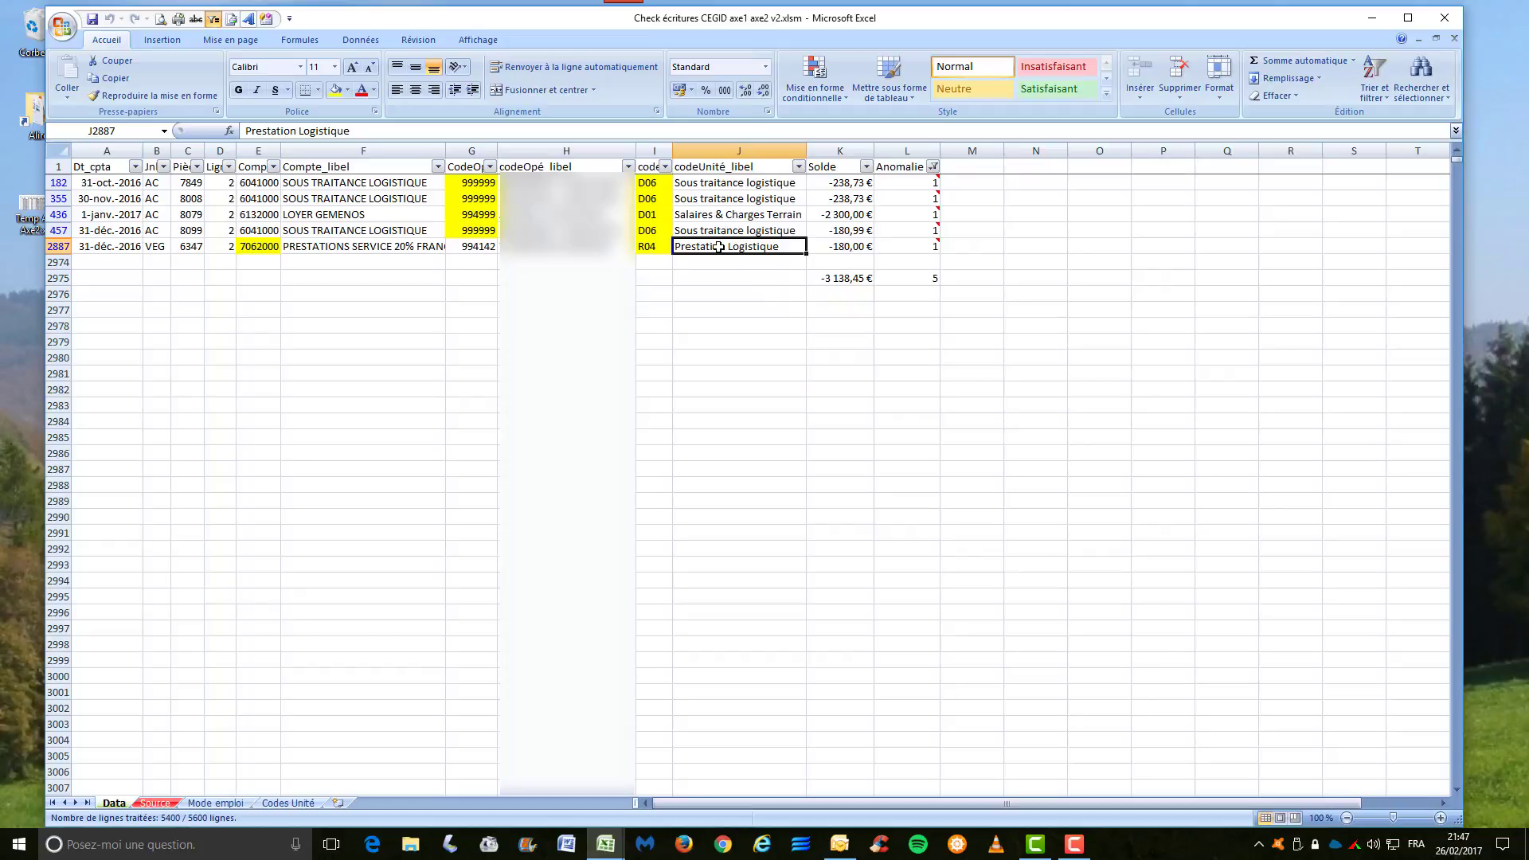
{"action": "left_click", "coordinate": [267, 245]}
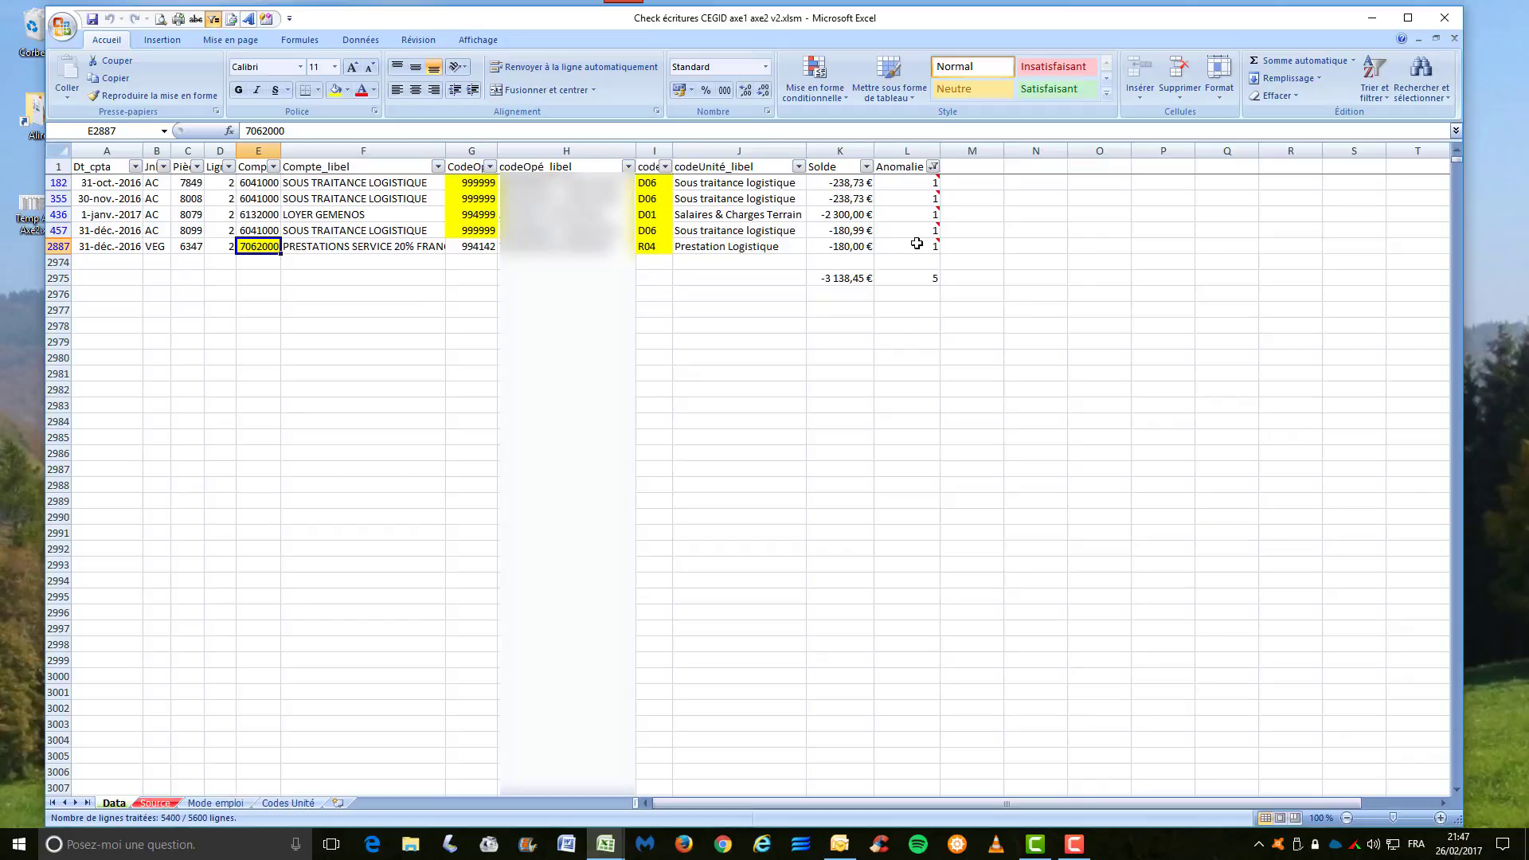
{"action": "mouse_move", "coordinate": [934, 243]}
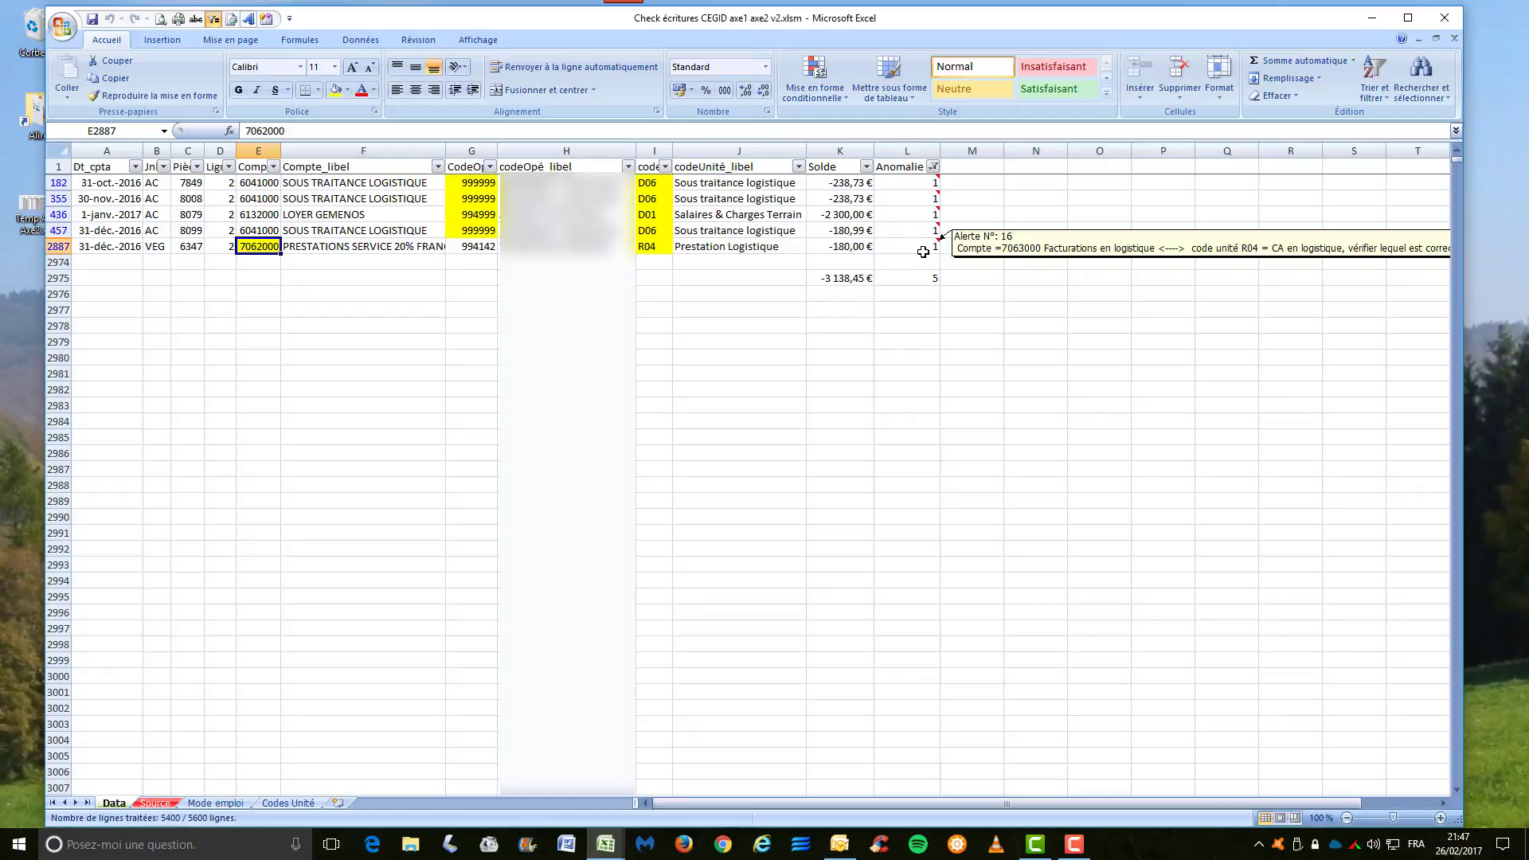
{"action": "left_click", "coordinate": [606, 293]}
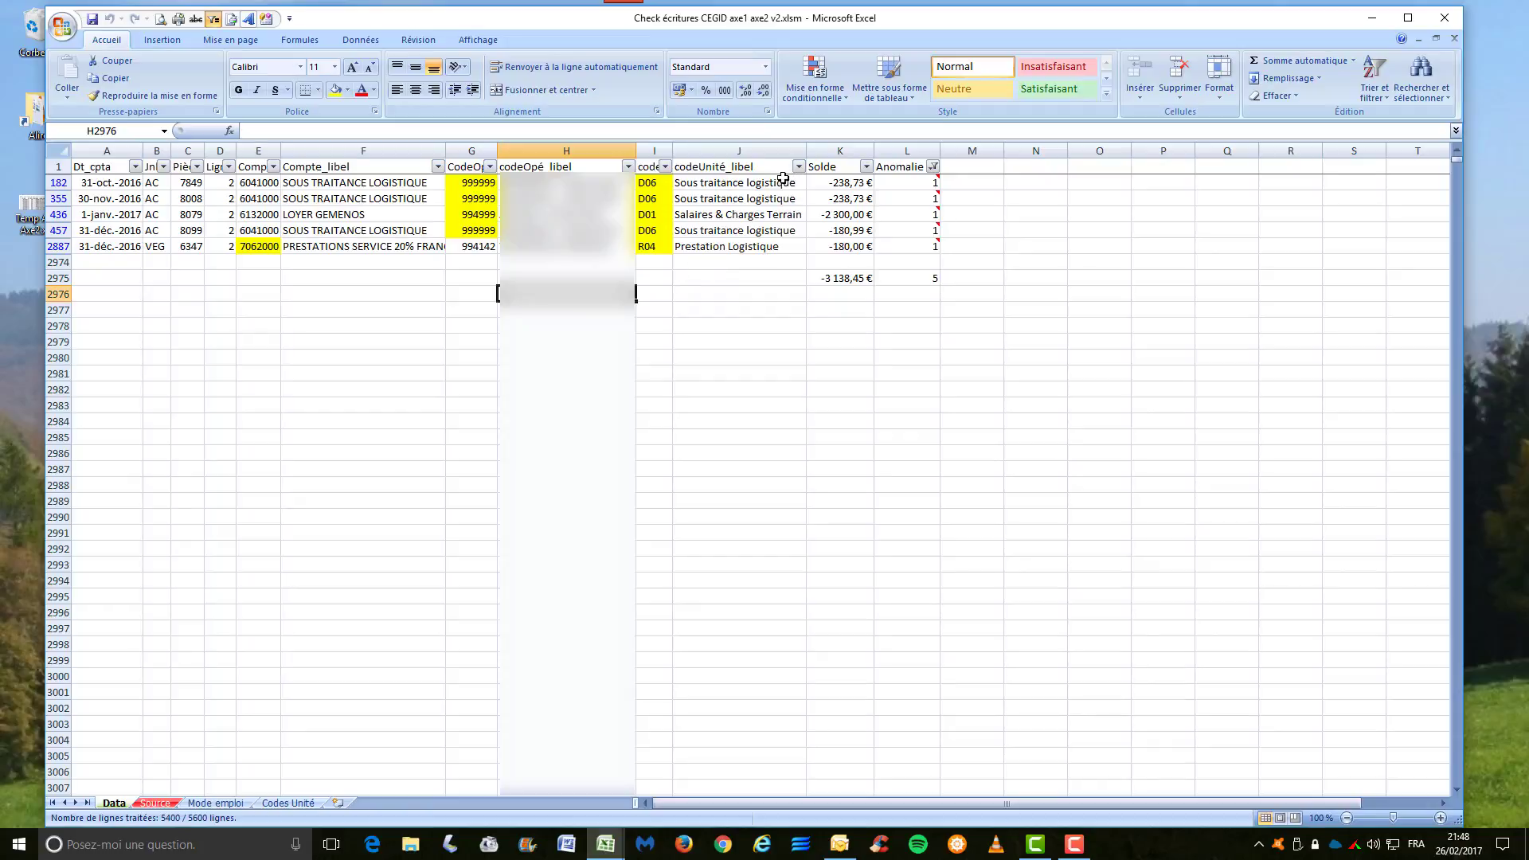
Open the VBA code of the Recherche_ERR macro from the workbook's macro list
{"action": "left_click", "coordinate": [481, 40]}
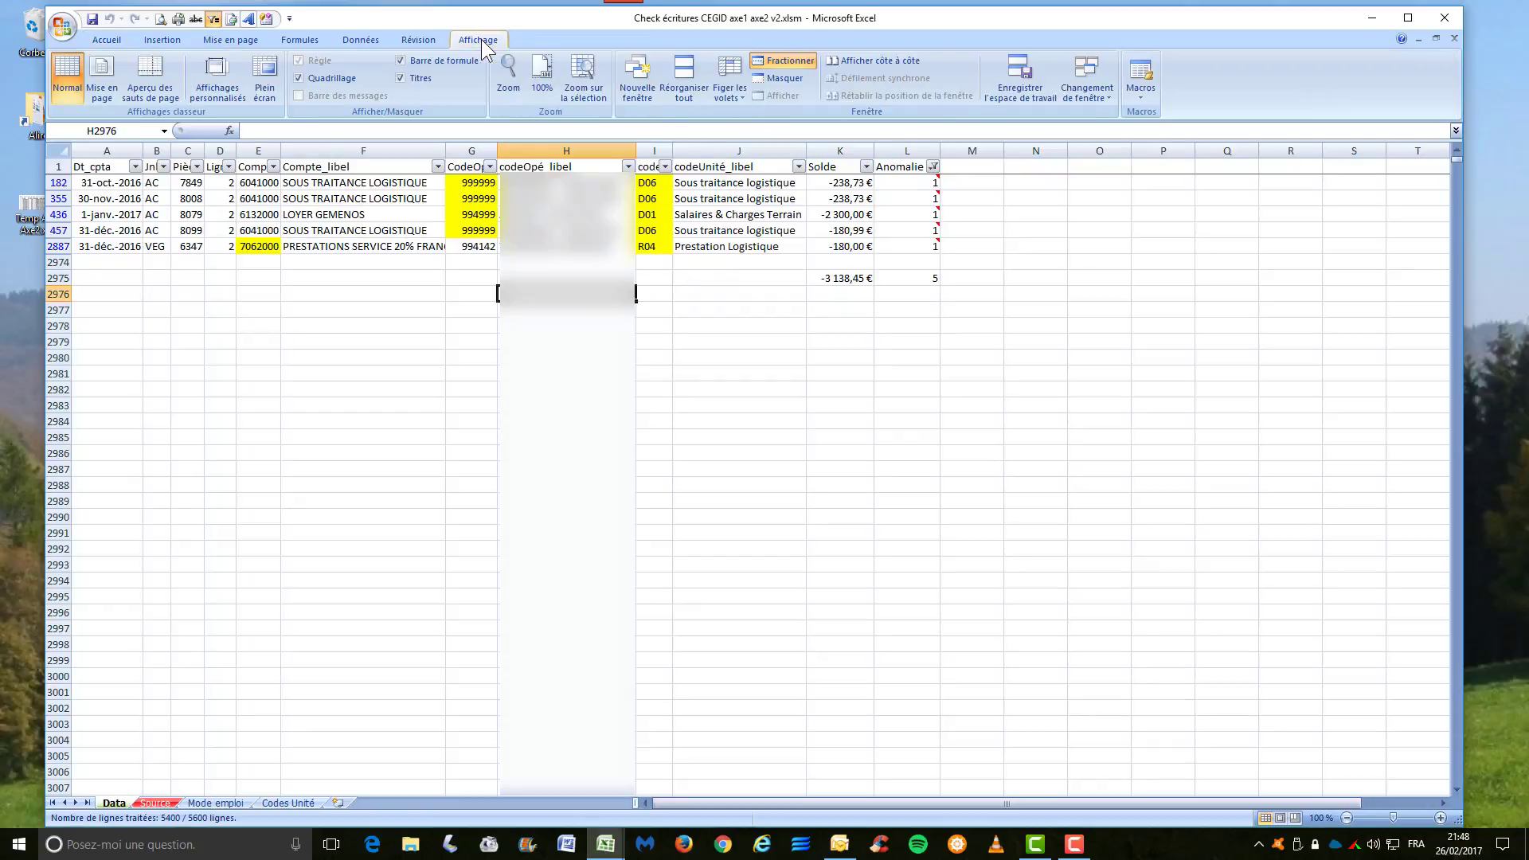
{"action": "left_click", "coordinate": [1141, 75]}
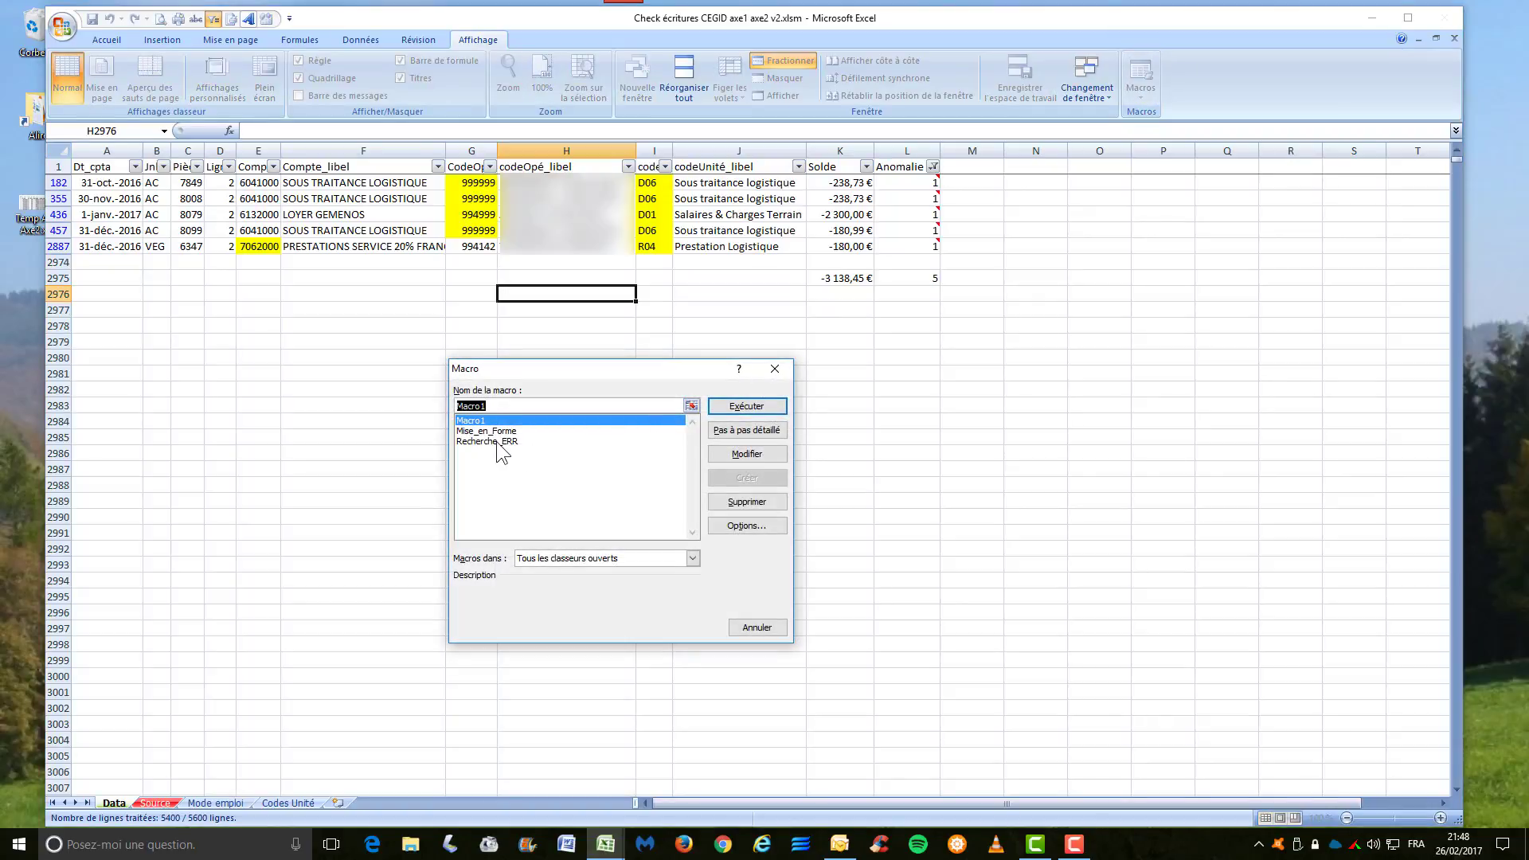
{"action": "left_click", "coordinate": [508, 433]}
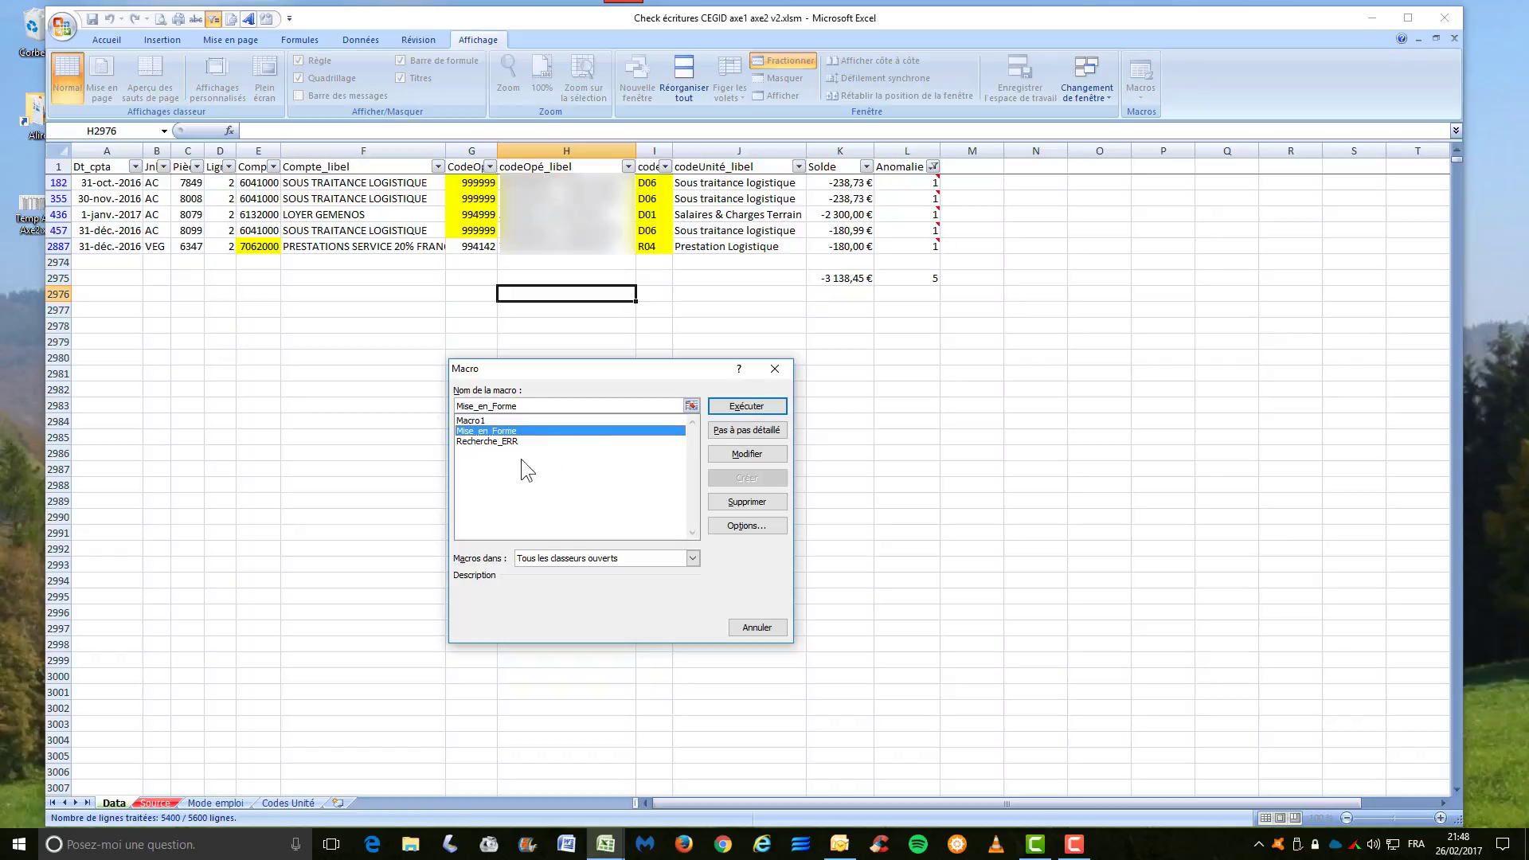
{"action": "left_click", "coordinate": [506, 441]}
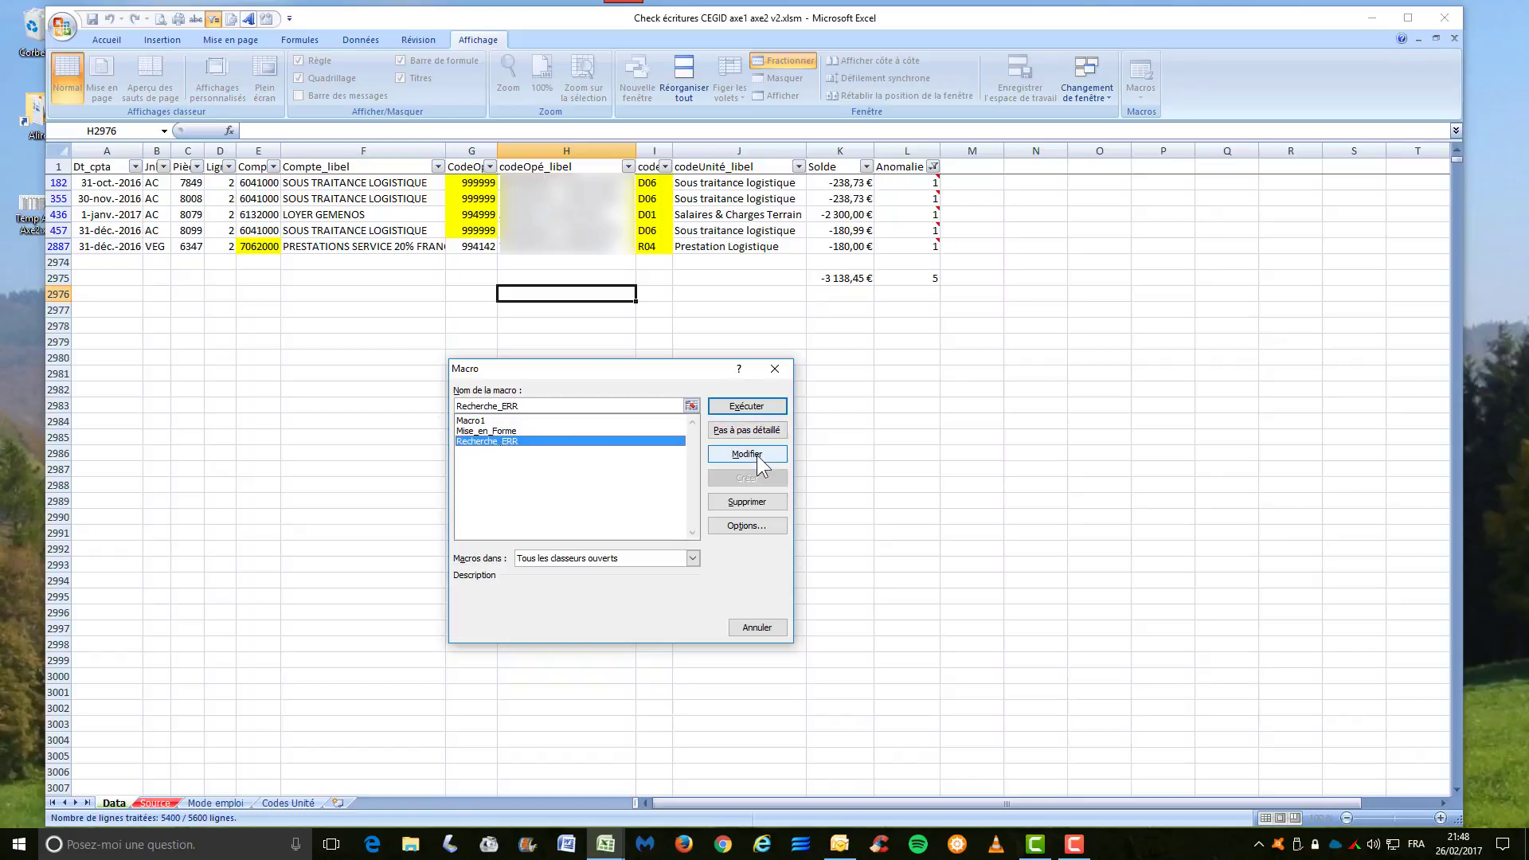
{"action": "left_click", "coordinate": [758, 456]}
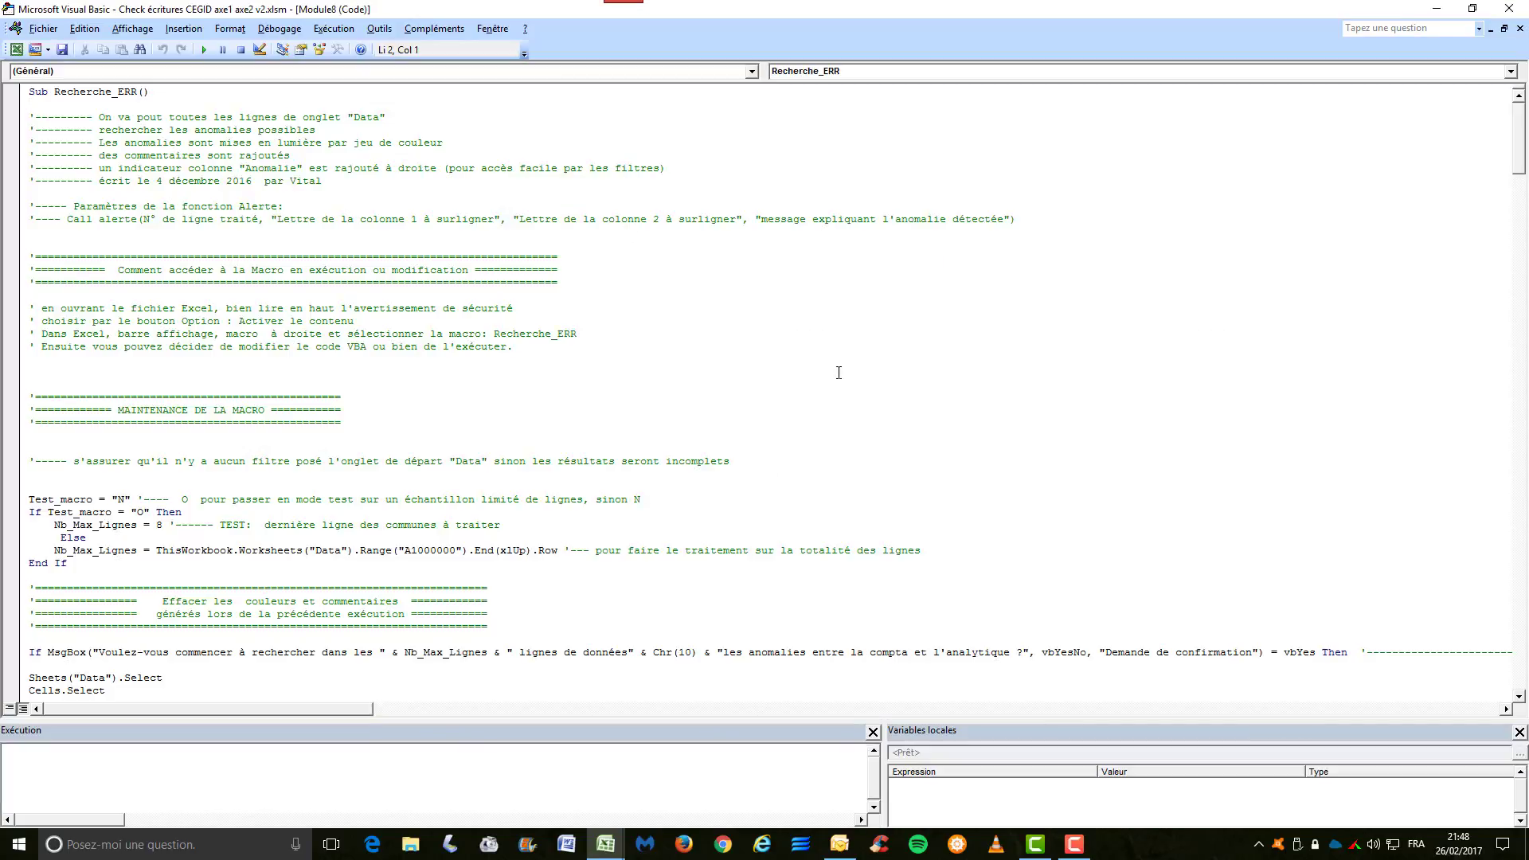
Review the account and unit code tests in the Recherche_ERR code through Test23, and close the Visual Basic editor
{"action": "left_click", "coordinate": [1518, 696]}
{"action": "left_click_drag", "start_coordinate": [1519, 697], "coordinate": [1519, 696]}
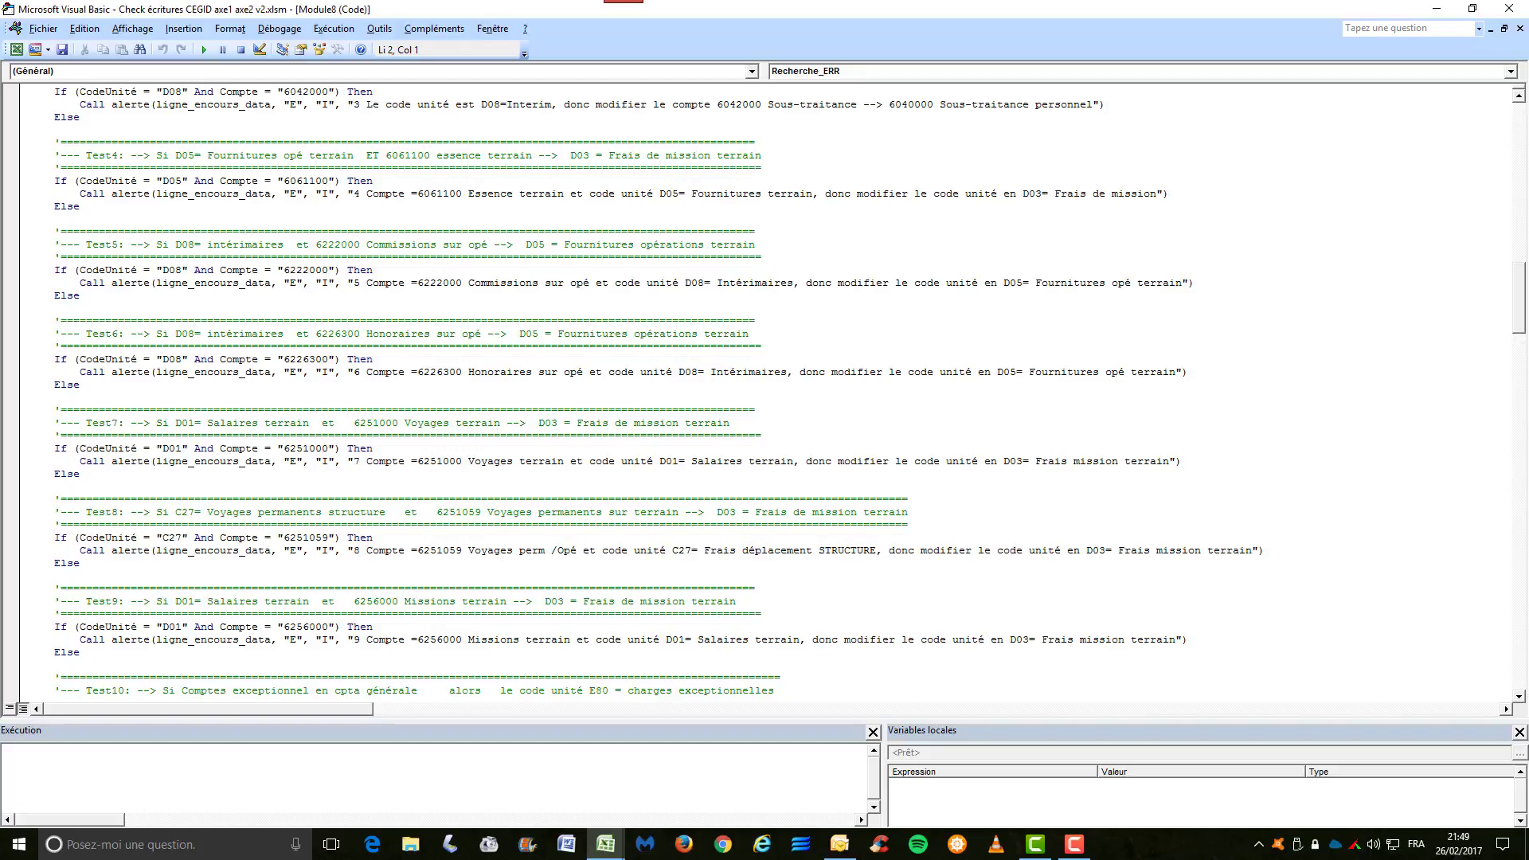
{"action": "left_click", "coordinate": [1520, 698]}
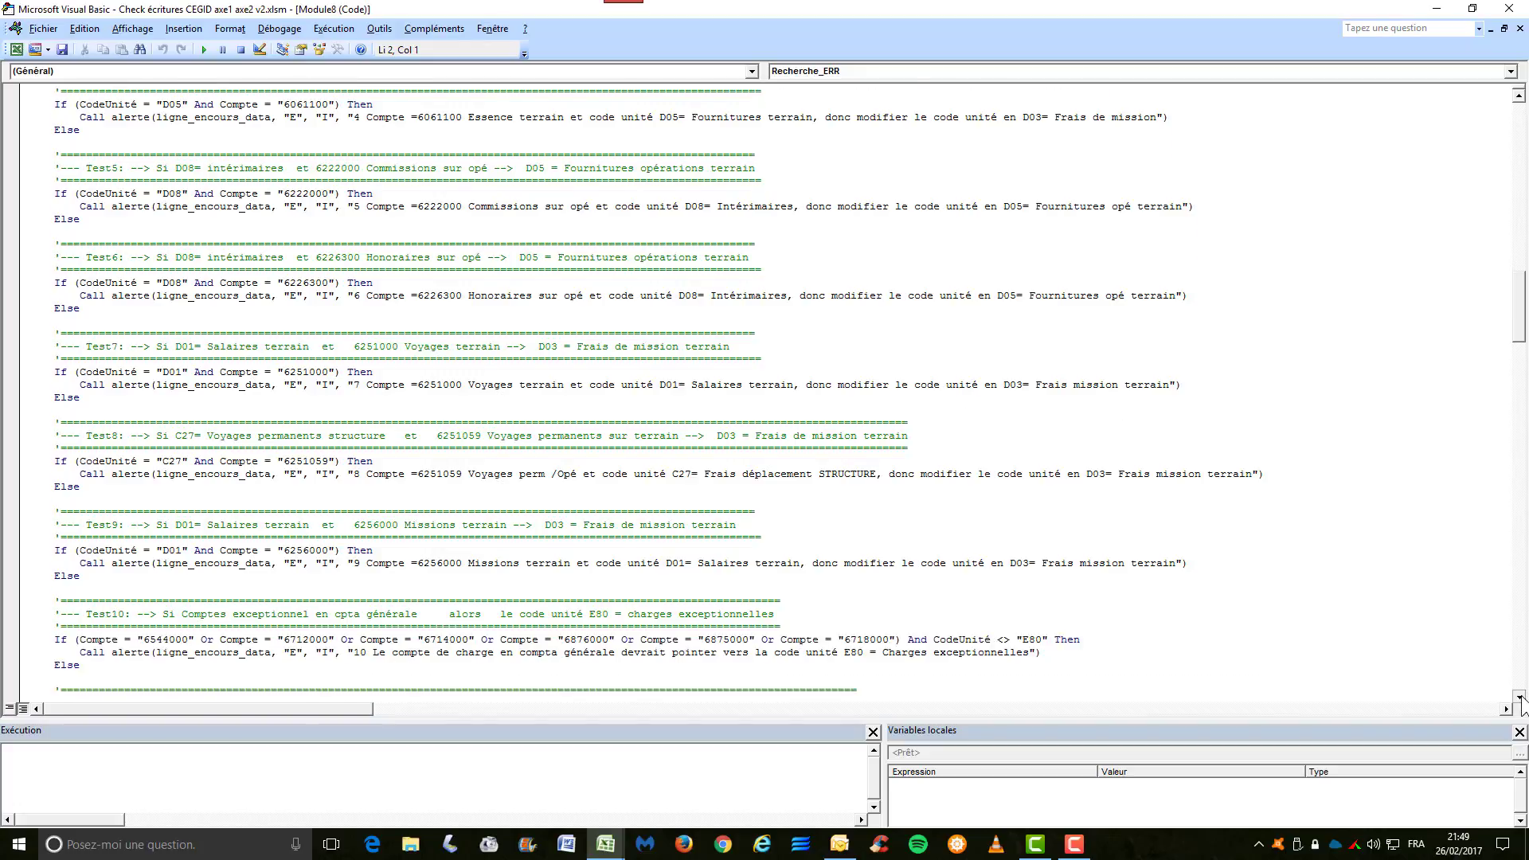
{"action": "left_click", "coordinate": [1519, 698]}
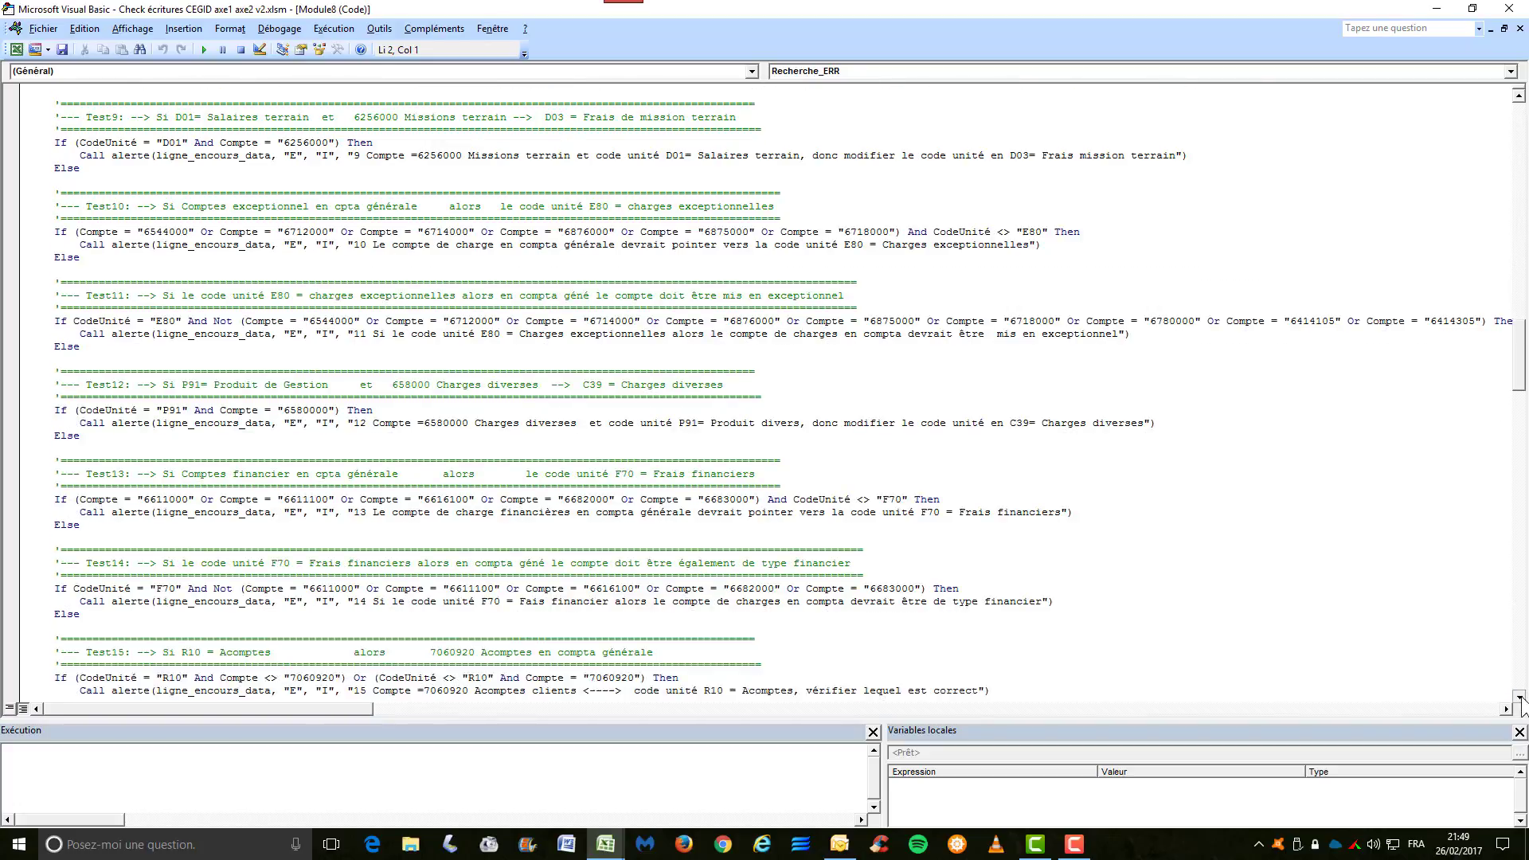
{"action": "left_click", "coordinate": [1520, 698]}
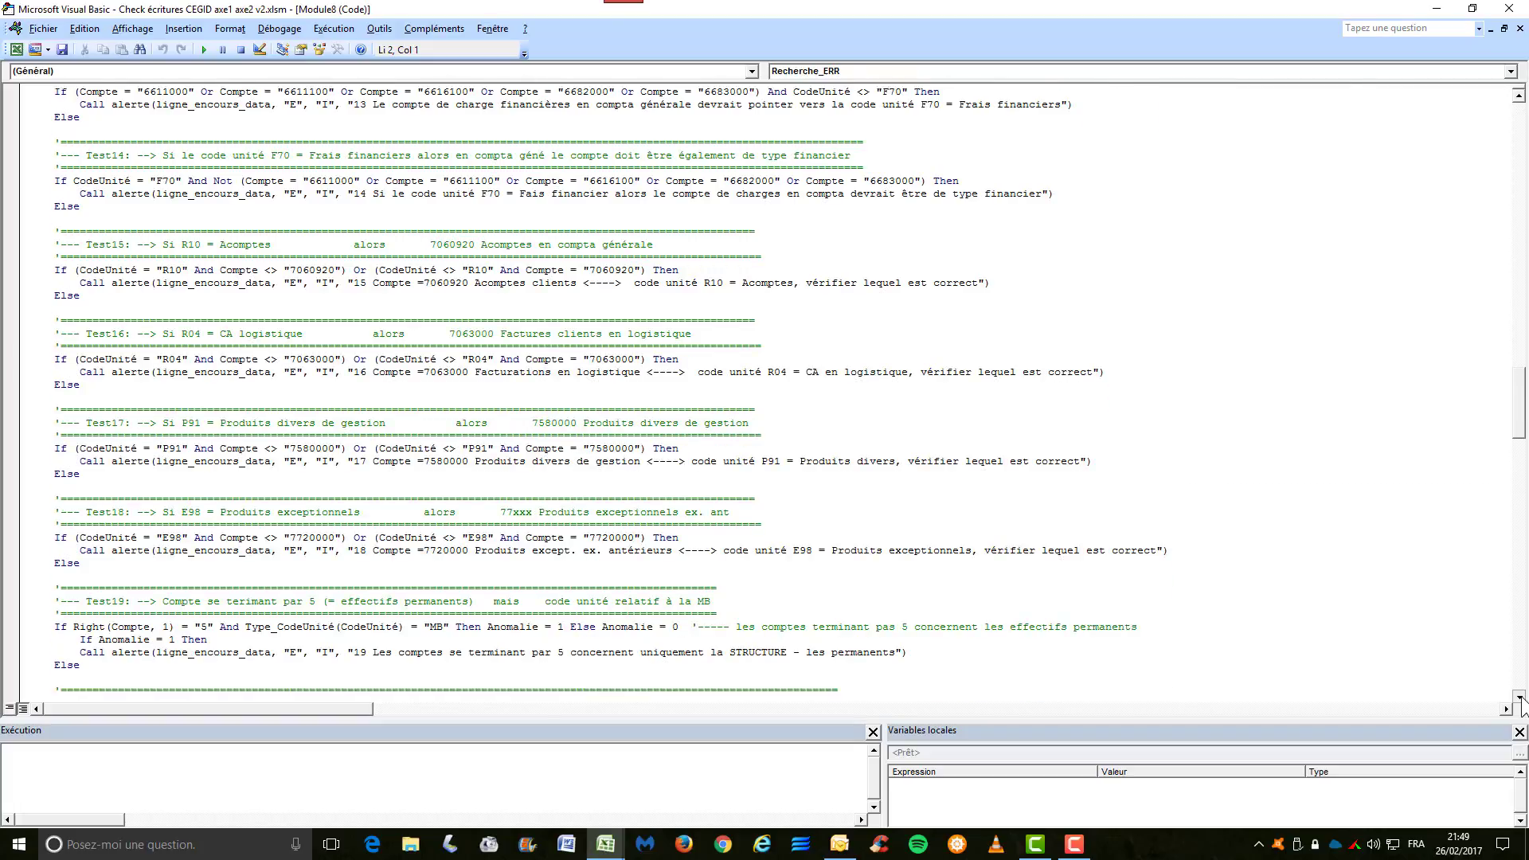
{"action": "left_click", "coordinate": [1519, 698]}
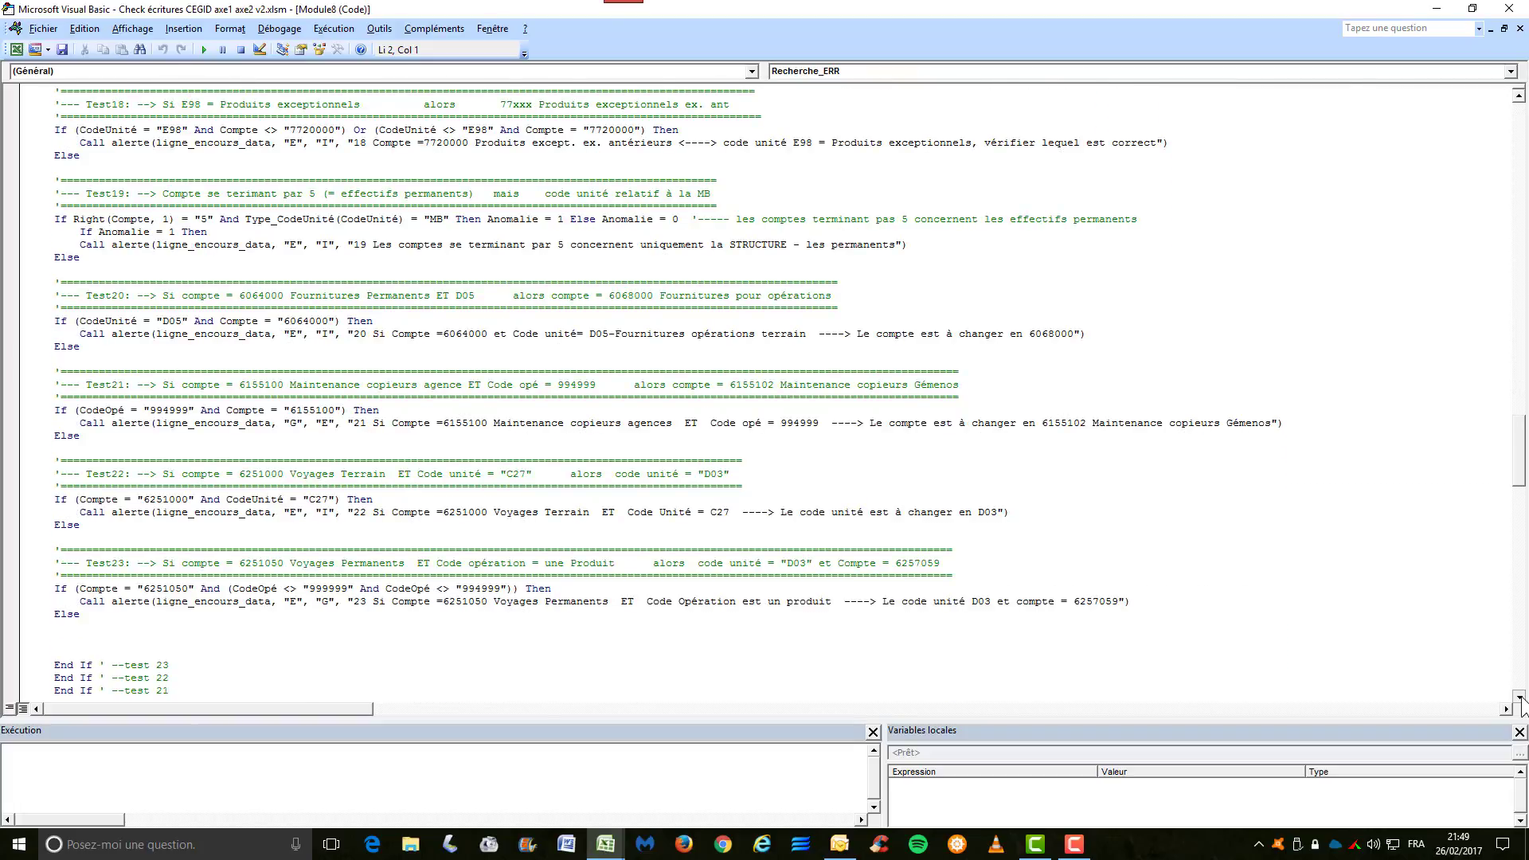
{"action": "left_click", "coordinate": [1520, 698]}
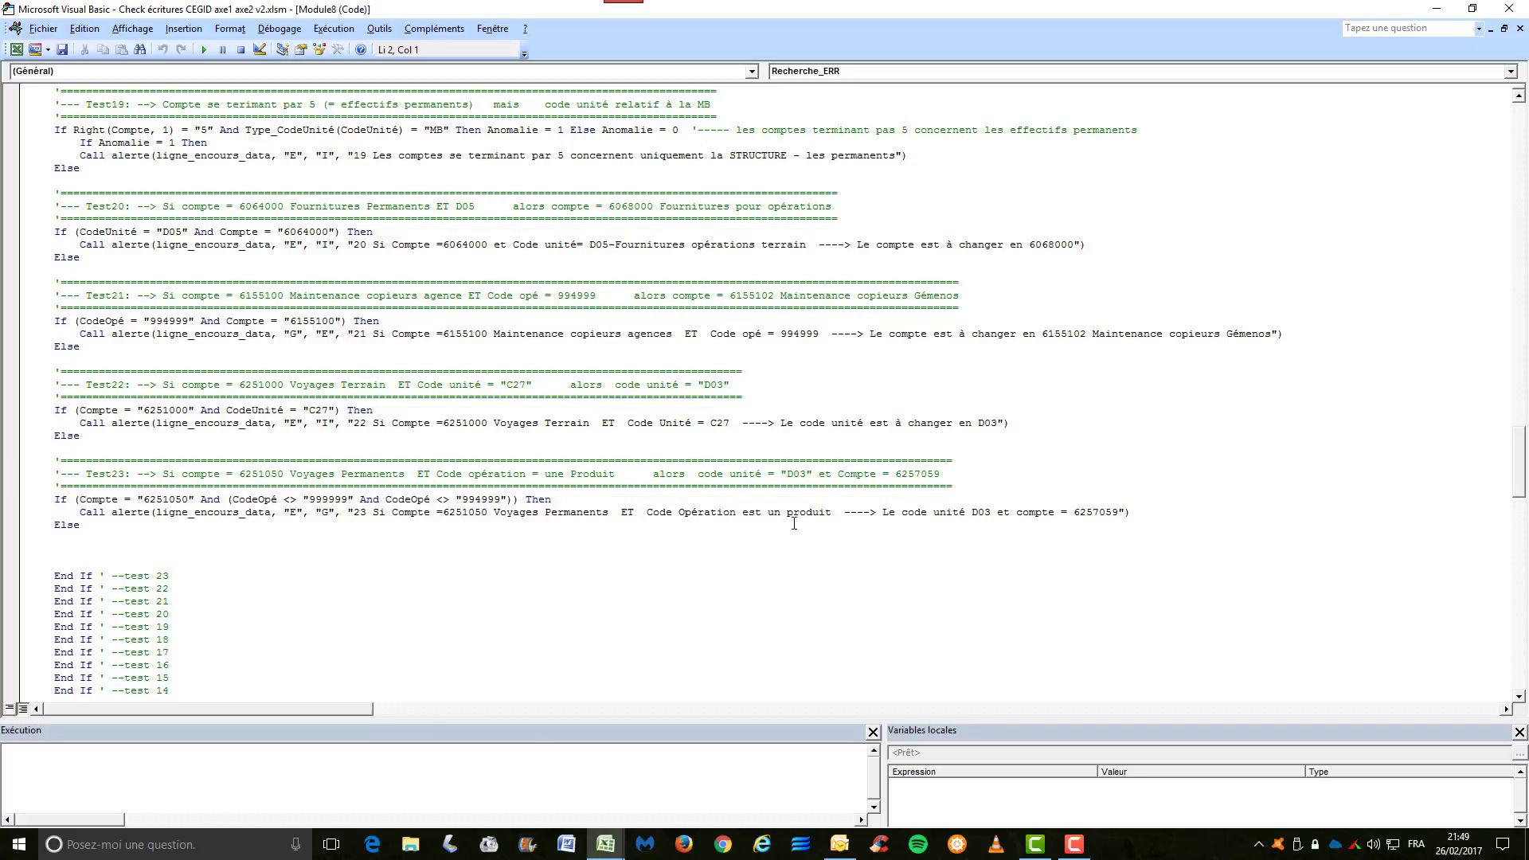
{"action": "left_click", "coordinate": [1510, 10]}
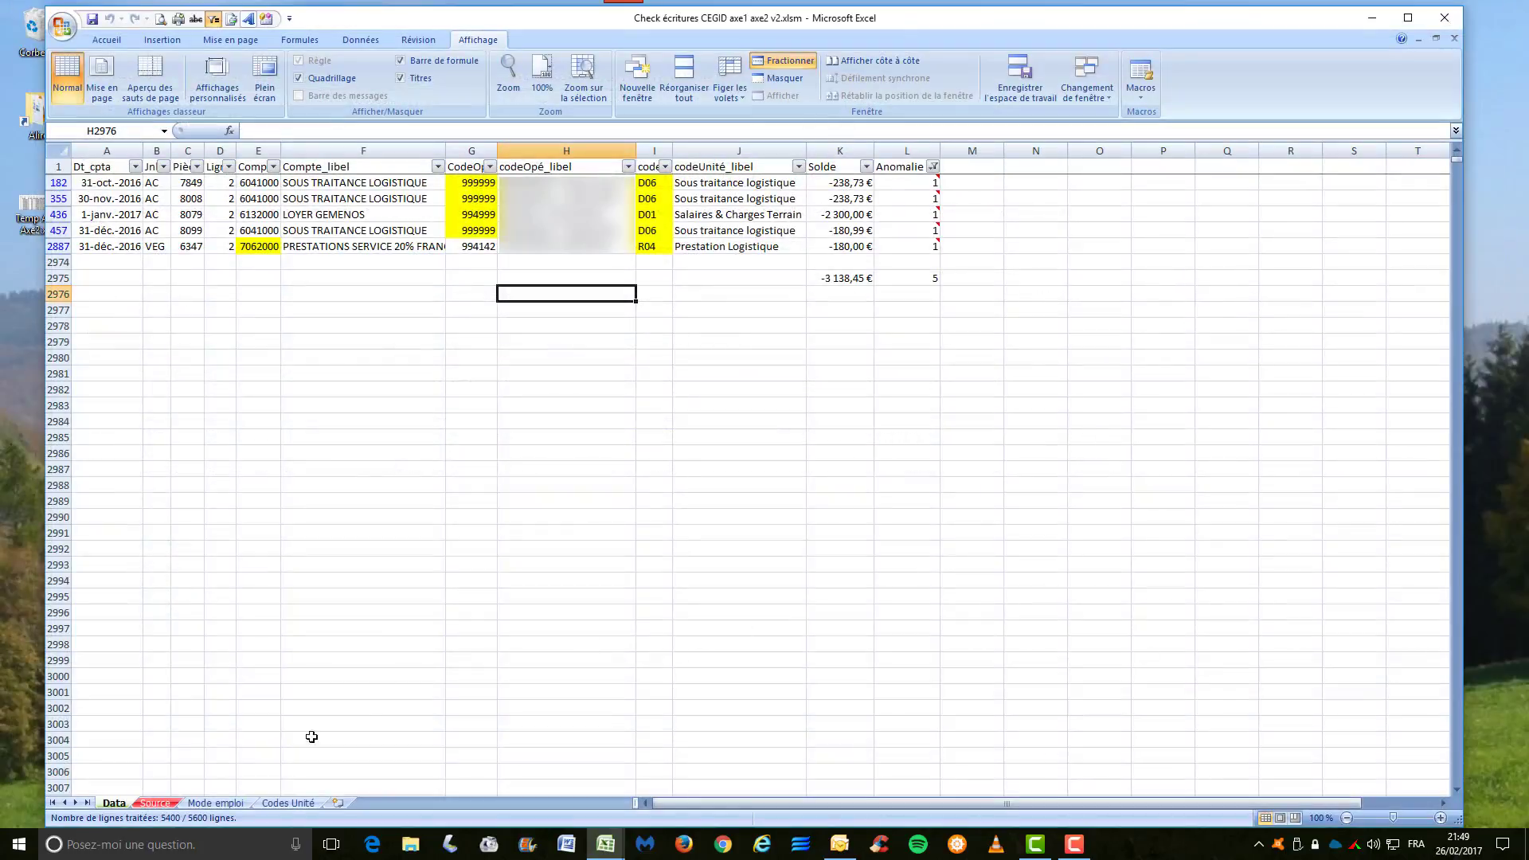
Review the account, operation code and unit code of flagged row 182 on the Data sheet, and select row 436
{"action": "left_click", "coordinate": [215, 804]}
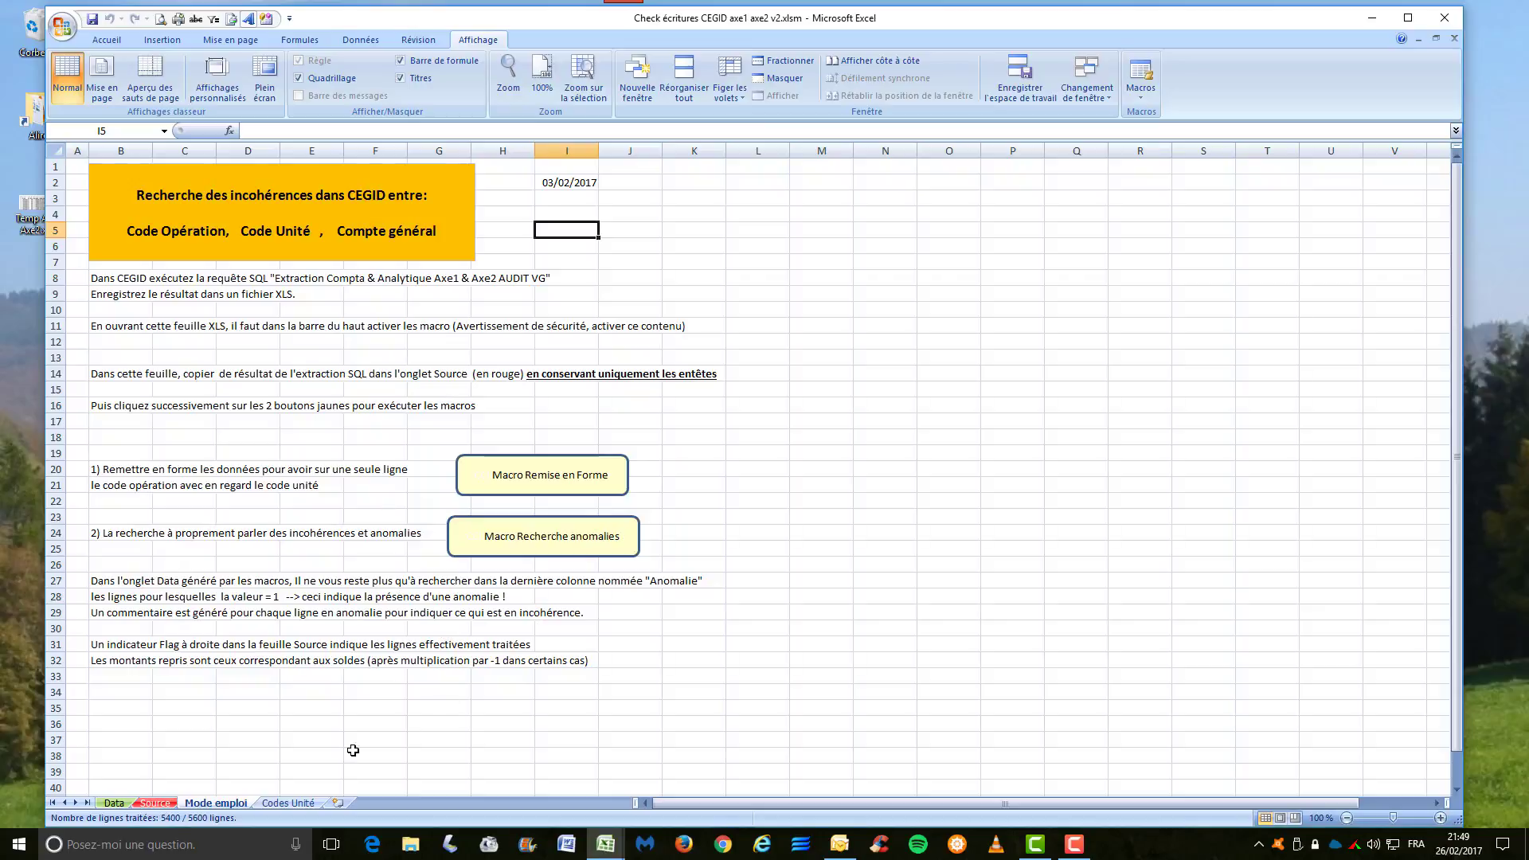
{"action": "left_click", "coordinate": [115, 804]}
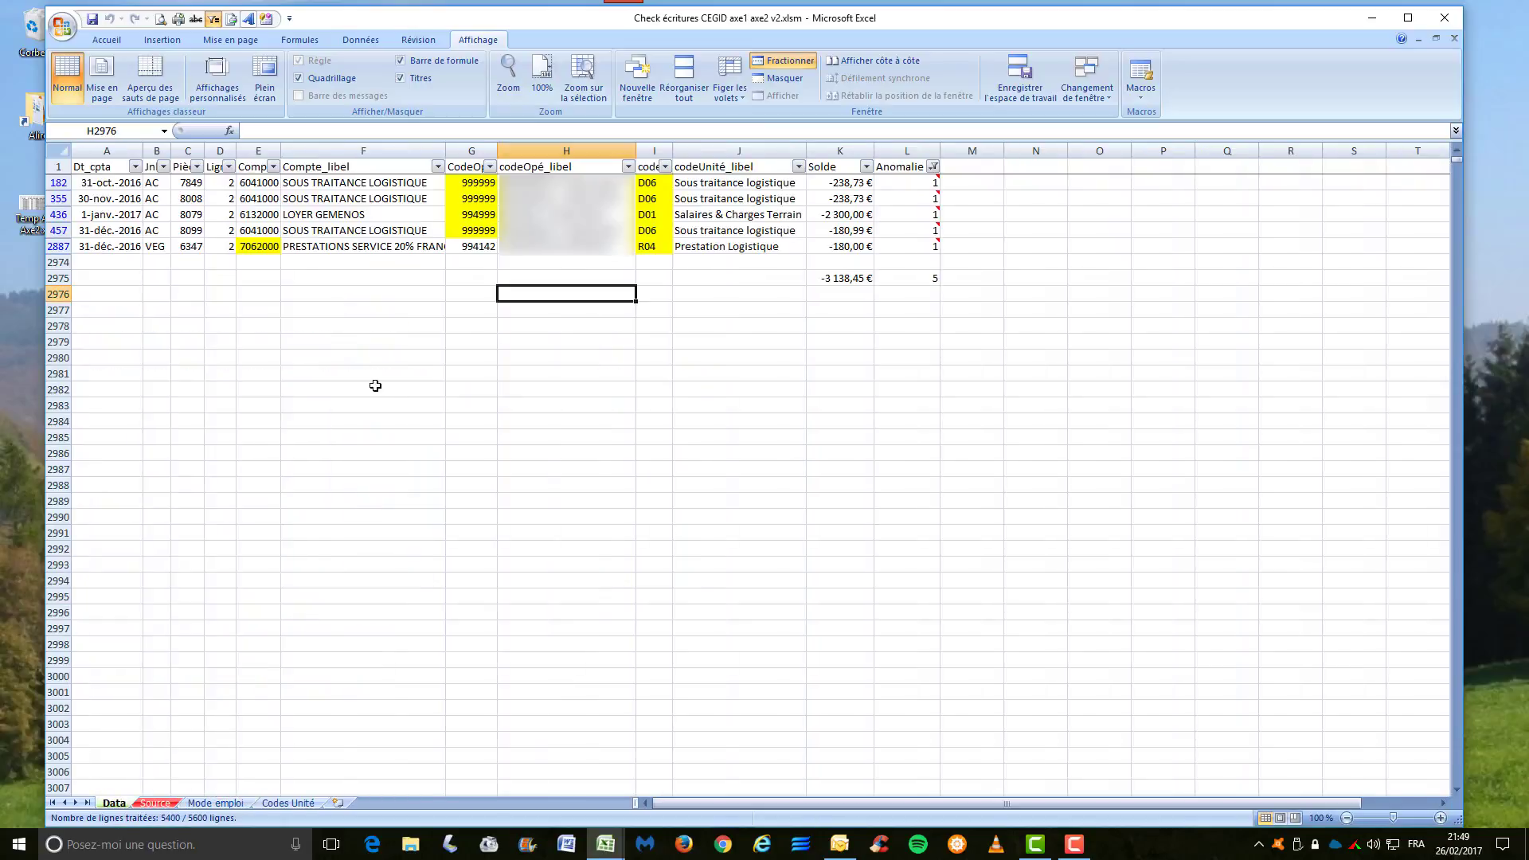
{"action": "left_click", "coordinate": [251, 185]}
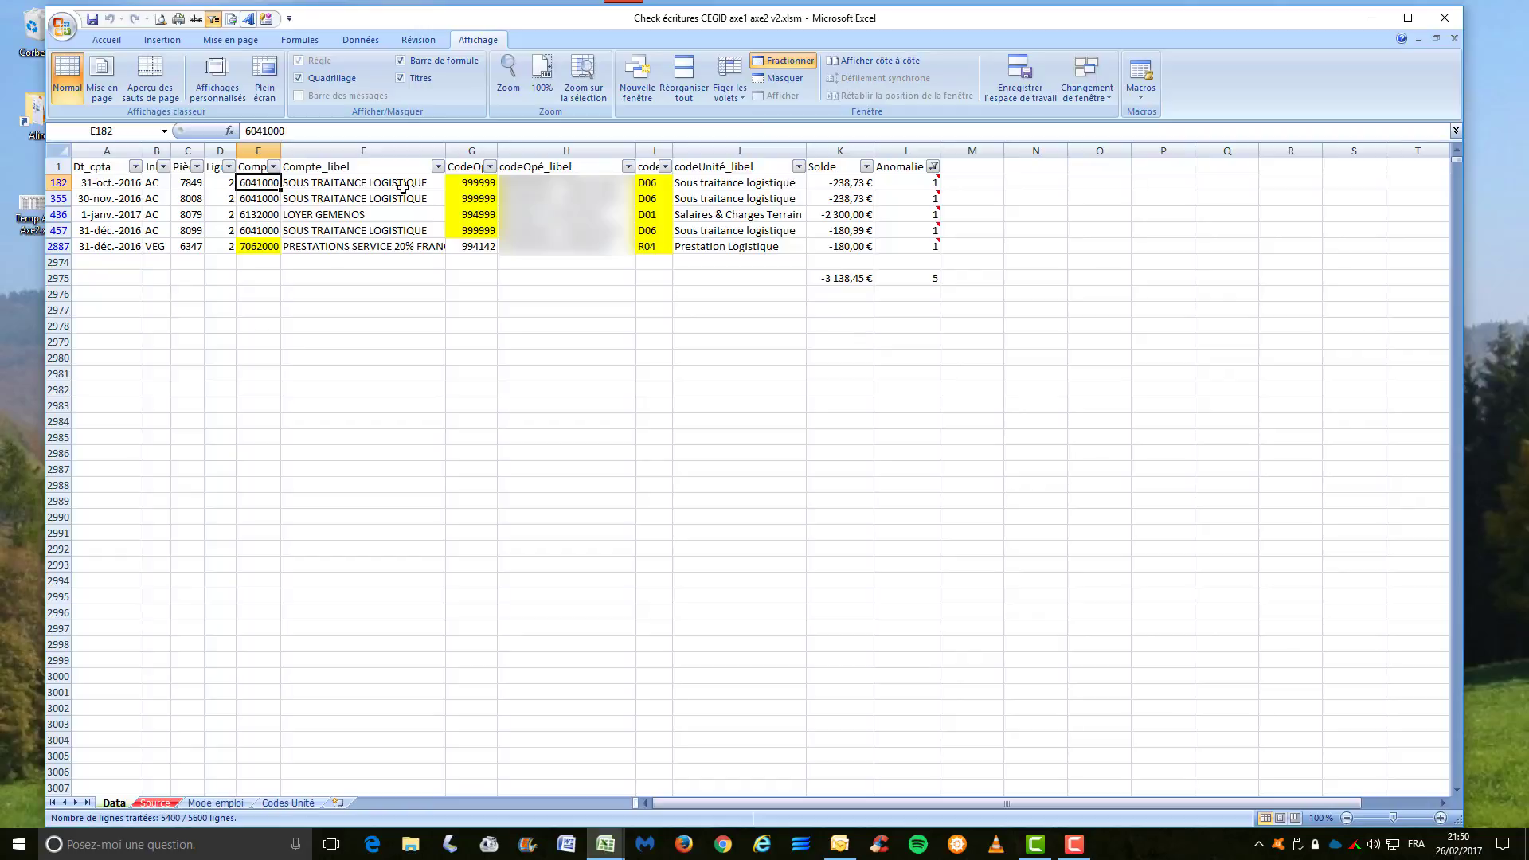
{"action": "left_click", "coordinate": [469, 185]}
{"action": "left_click", "coordinate": [658, 184]}
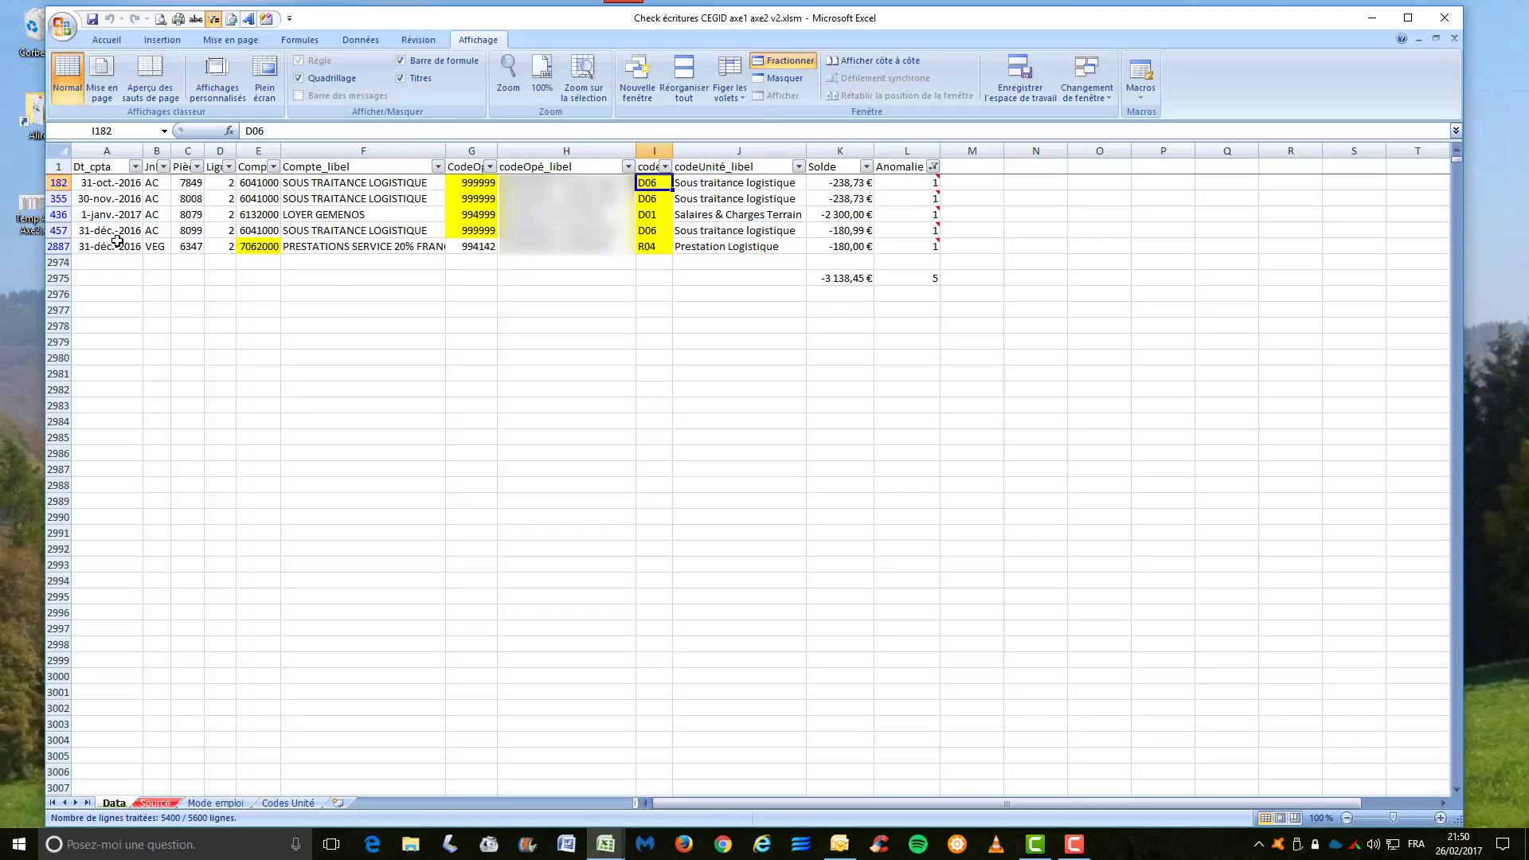
{"action": "left_click", "coordinate": [54, 214]}
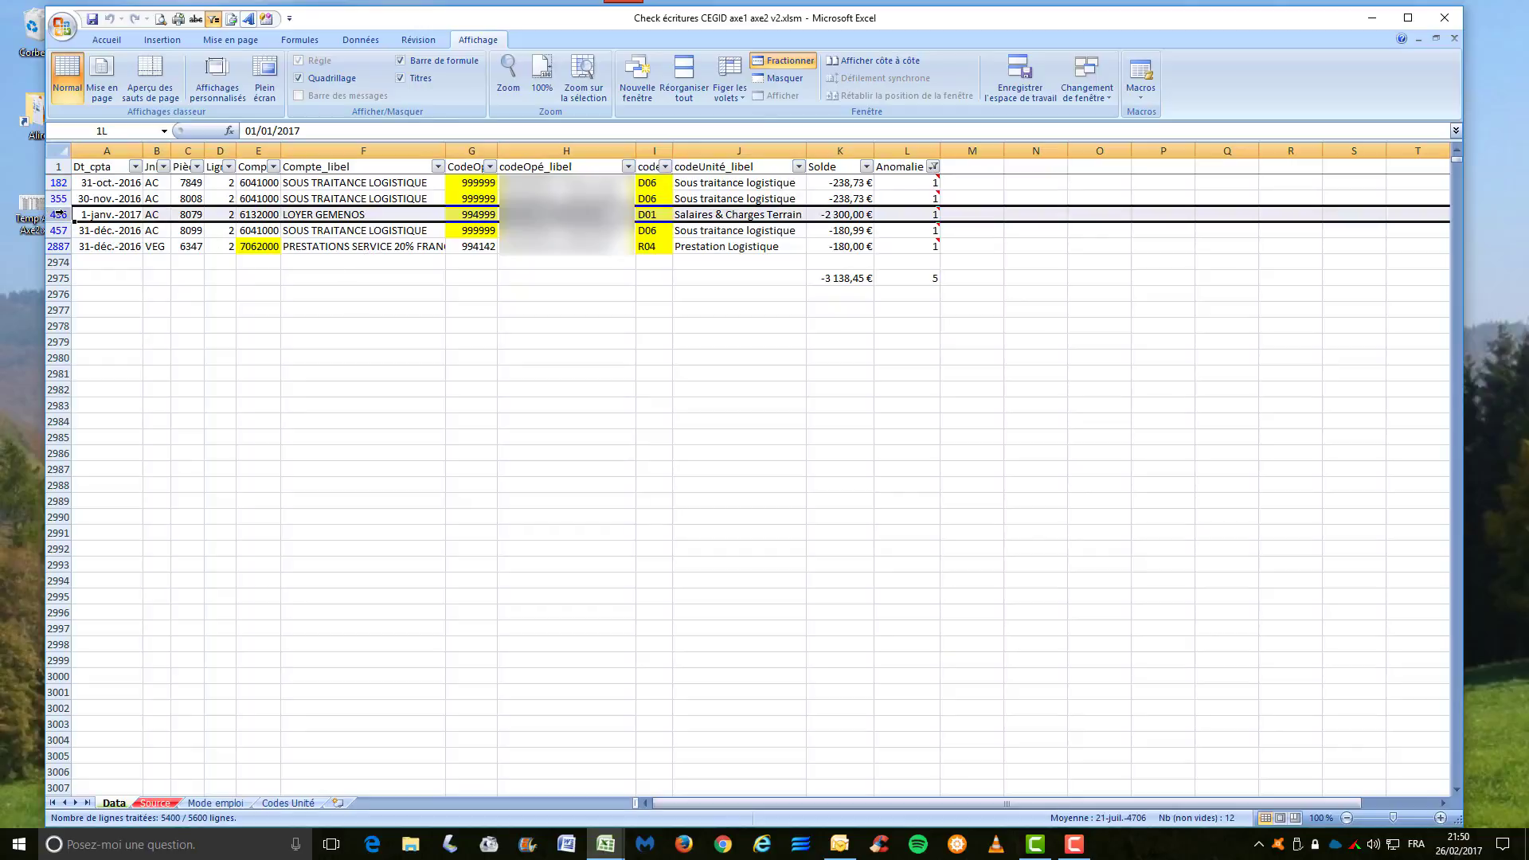
Include the value 0 alongside 1 in the Anomalie column filter of the Data sheet
{"action": "left_click", "coordinate": [933, 168]}
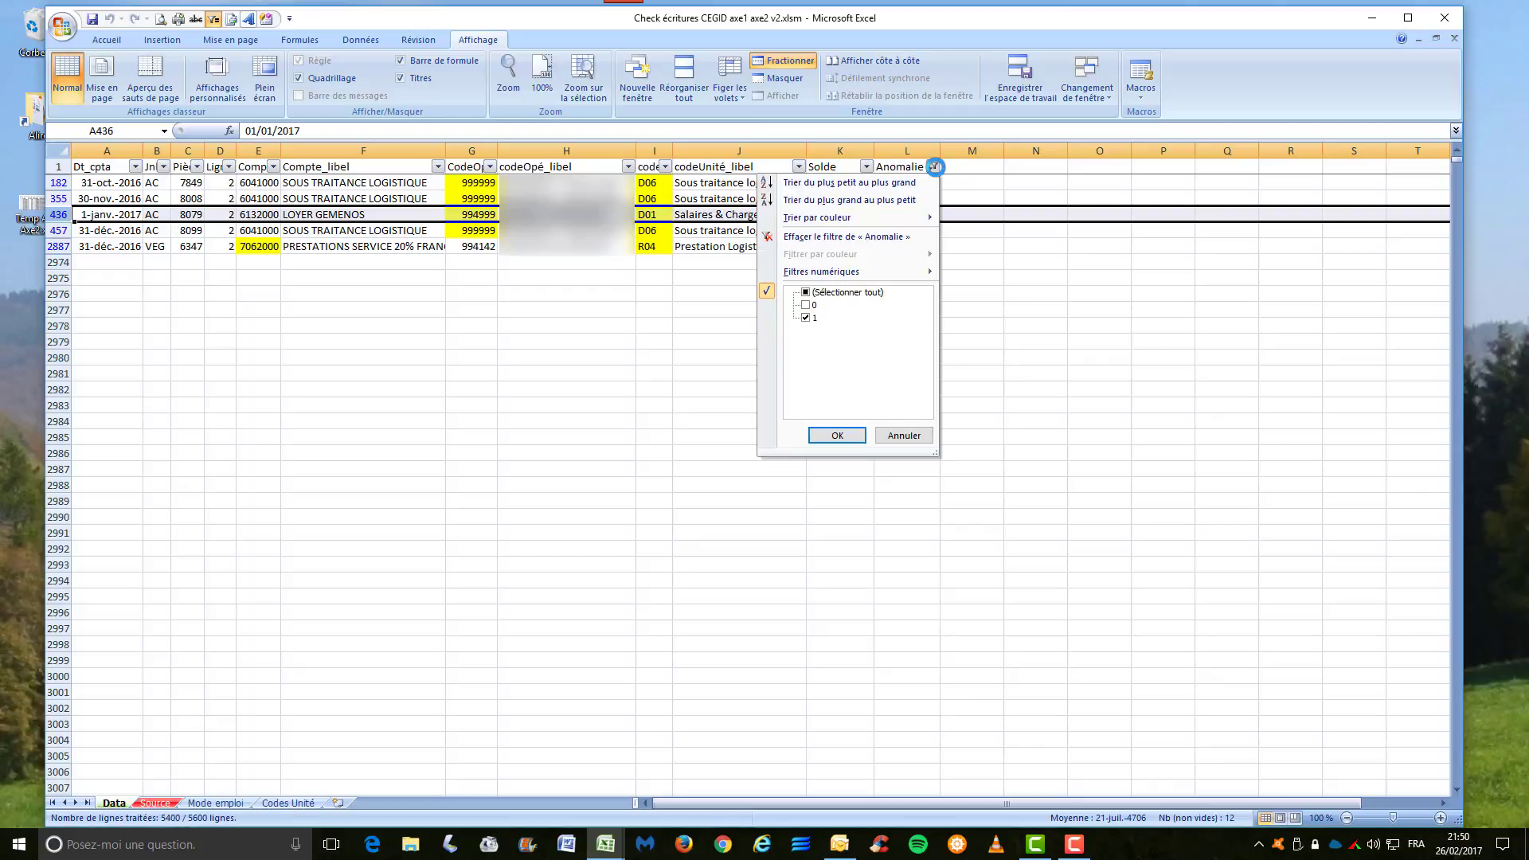
{"action": "left_click", "coordinate": [806, 305]}
{"action": "left_click", "coordinate": [838, 435]}
Look over the last rows of the Data sheet, the Source sheet's final entries and the Mode emploi instructions
{"action": "left_click_drag", "start_coordinate": [1459, 160], "coordinate": [1427, 806]}
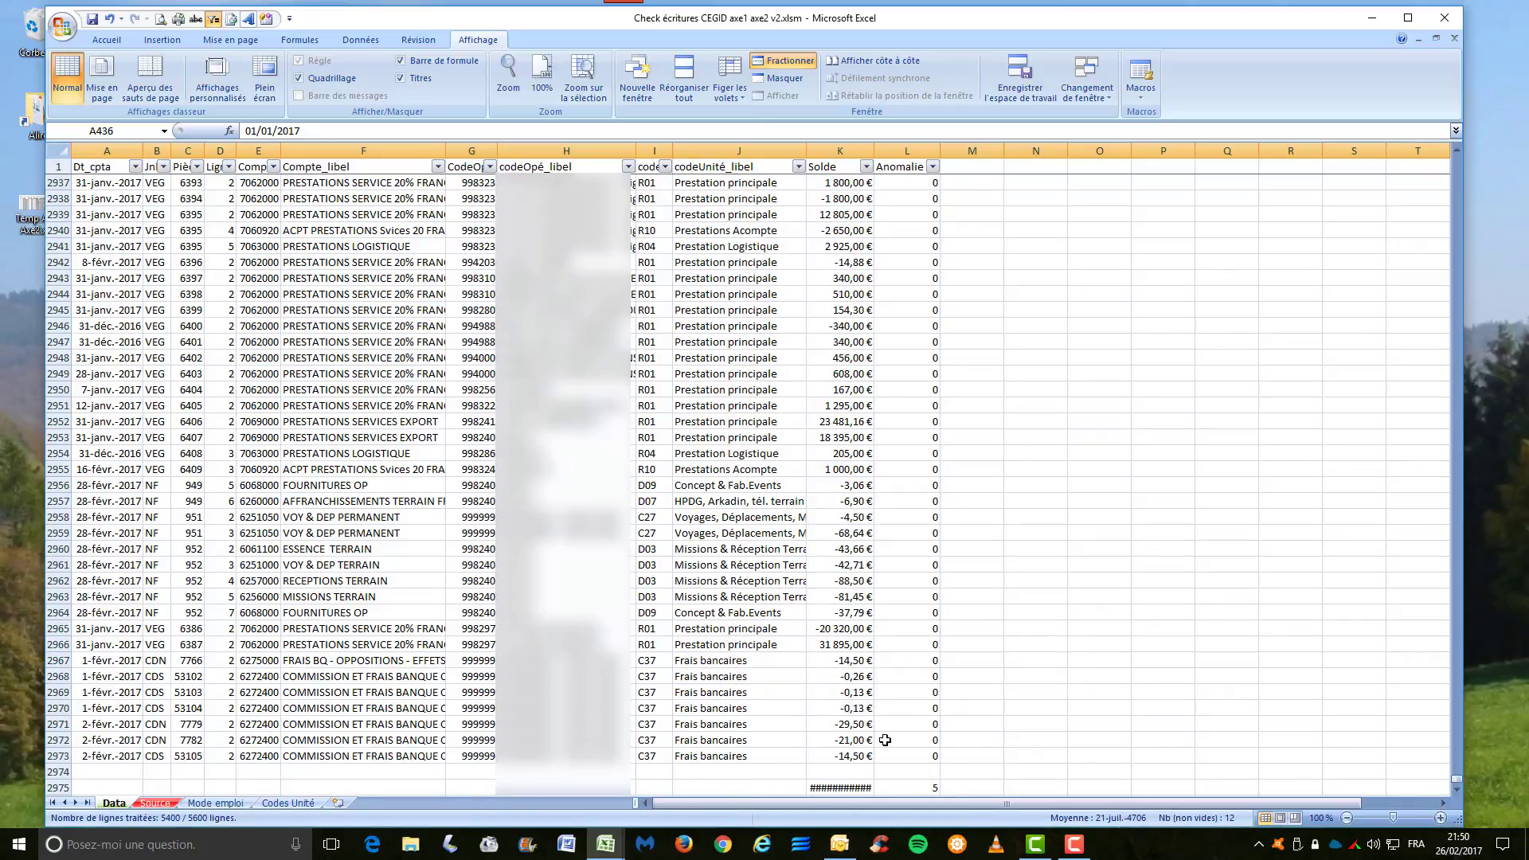
{"action": "left_click", "coordinate": [155, 803]}
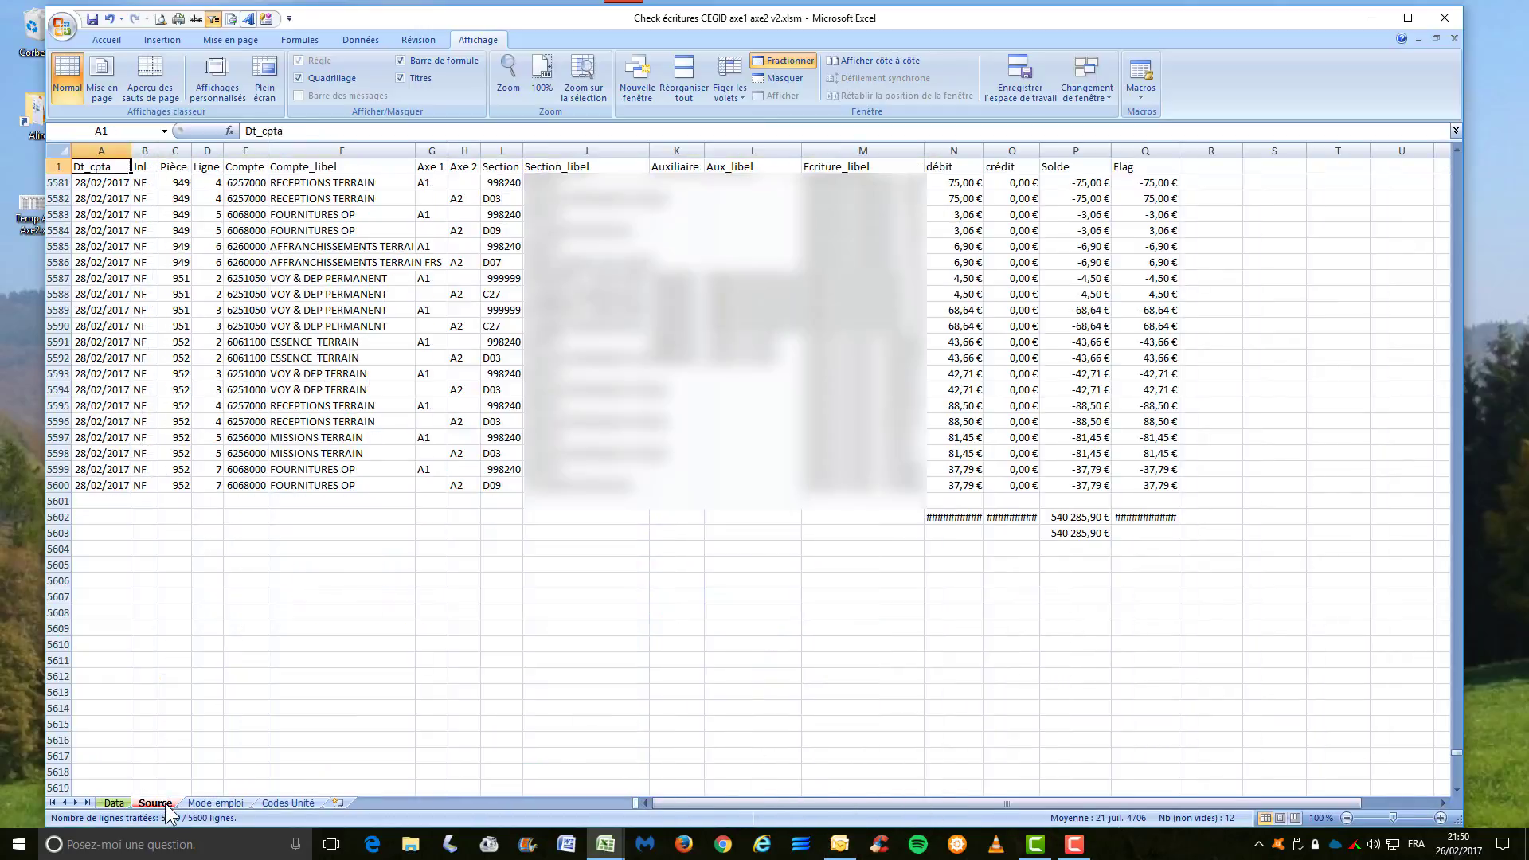
{"action": "left_click", "coordinate": [212, 803]}
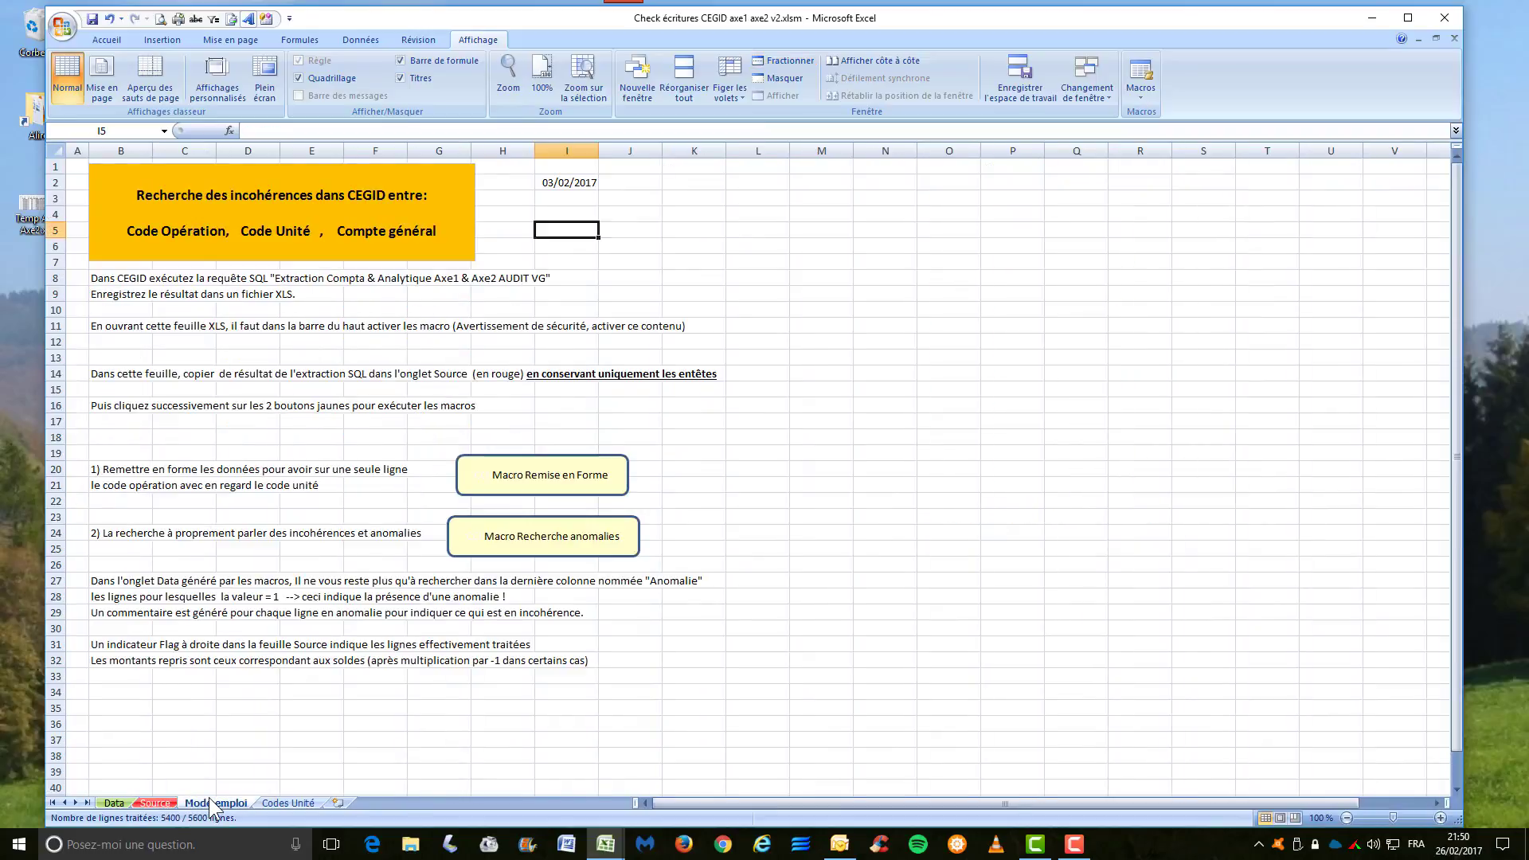